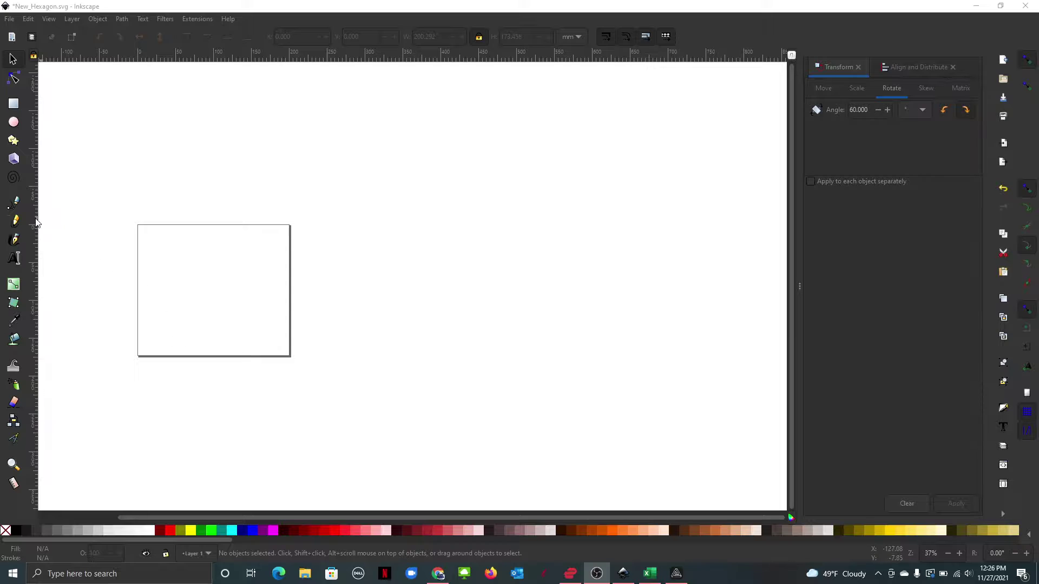
Draw a straight horizontal line across the middle of the page and set its width to 100 mm.
left_click(128, 10)
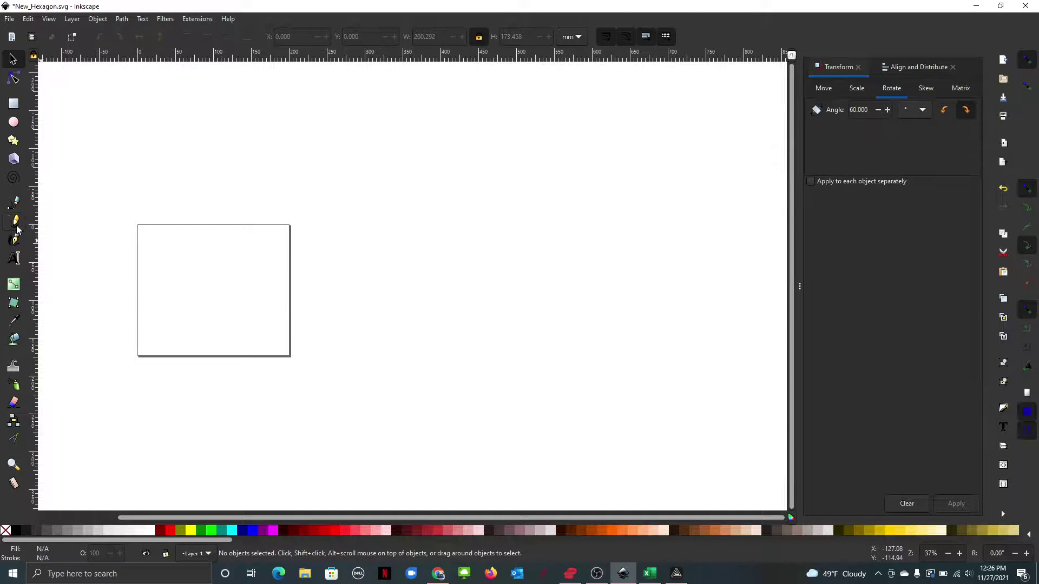
left_click(14, 203)
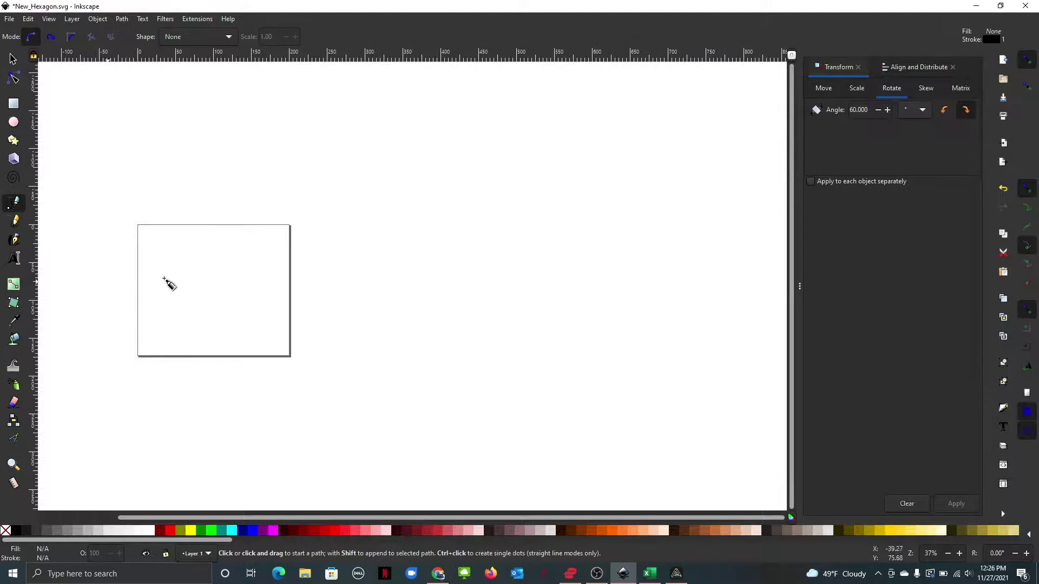
left_click(169, 284)
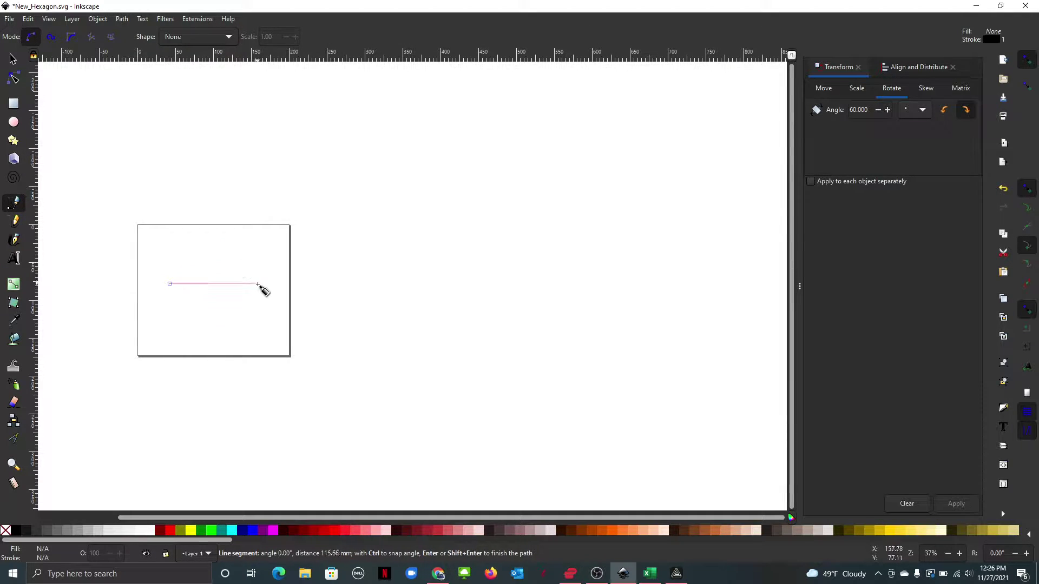
left_click(258, 284)
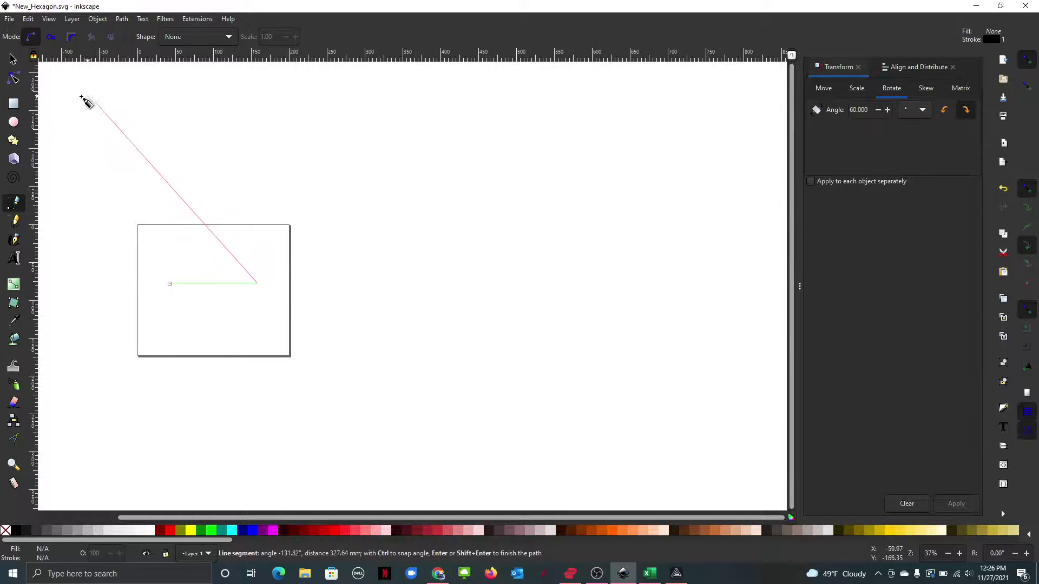
left_click(14, 60)
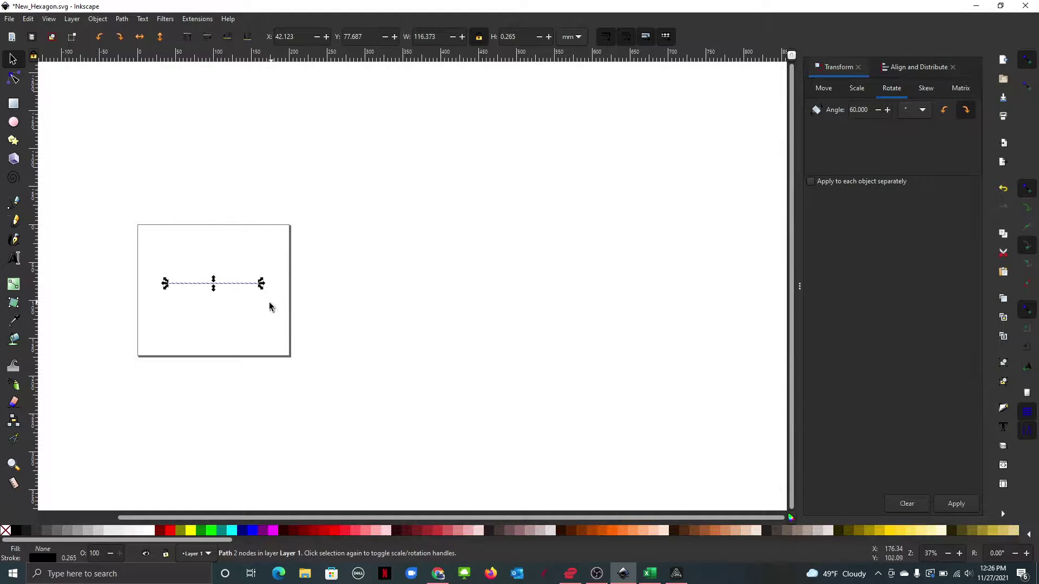
left_click_drag(447, 38, 400, 38)
key("Return")
Paste a copy of the 100 mm line, rotate it 60° clockwise and snap its upper end to the original line's right end.
key("ctrl+v")
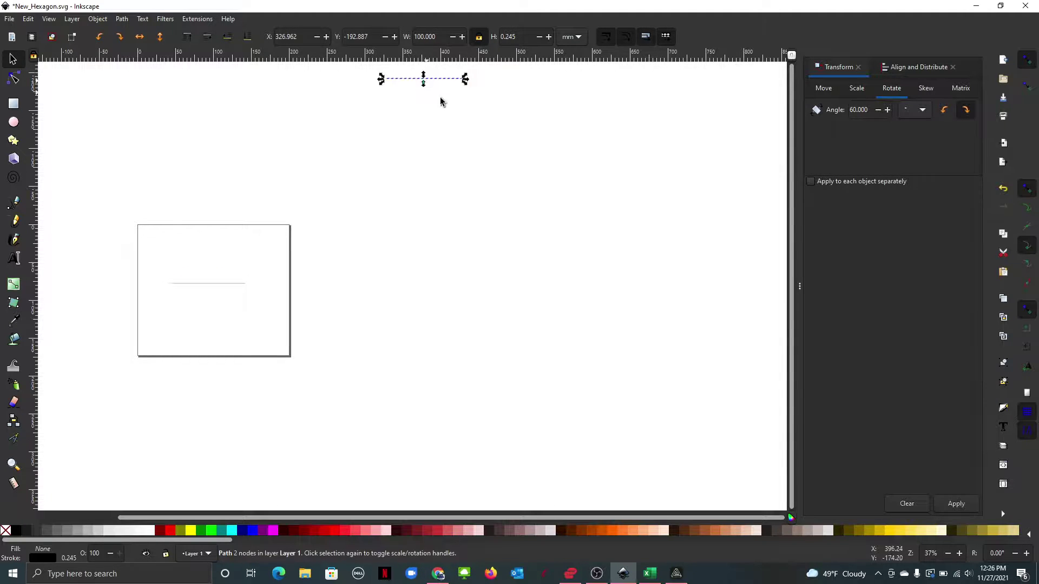
left_click_drag(447, 89, 277, 307)
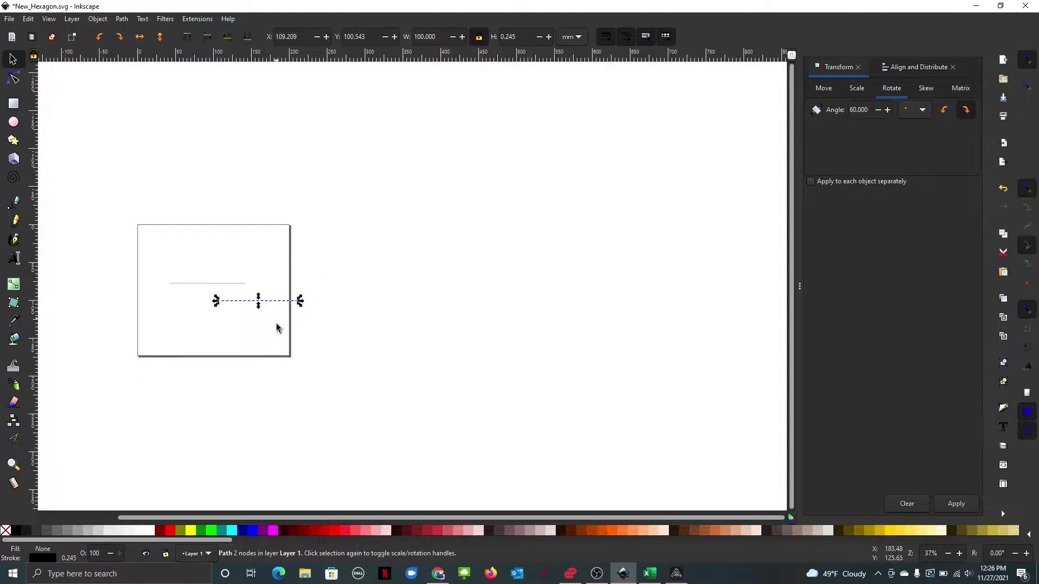
left_click(99, 19)
left_click(141, 345)
left_click(965, 504)
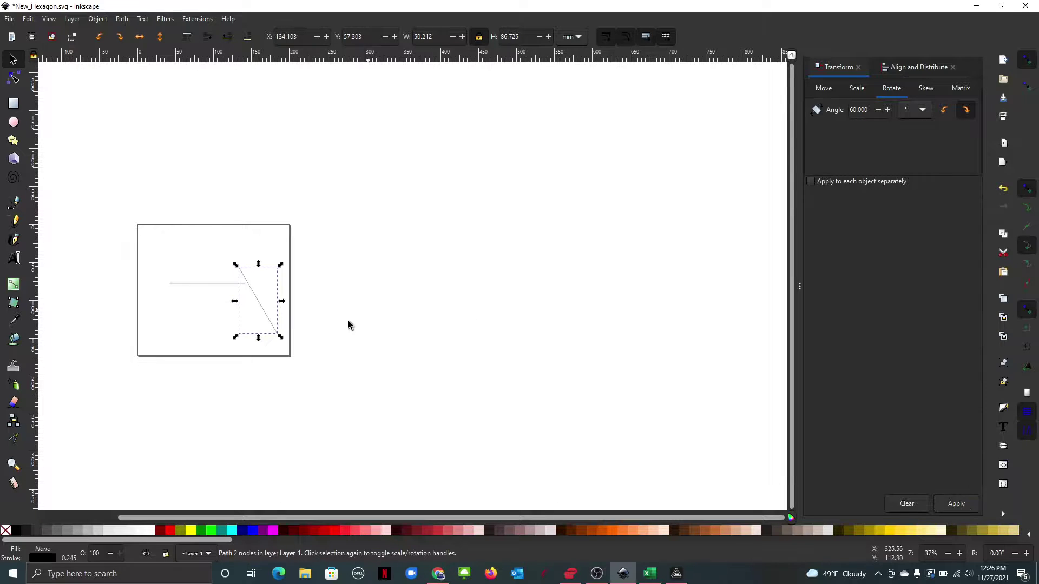
scroll(201, 336, "up", 6, "ctrl")
scroll(205, 333, "down", 4, "ctrl")
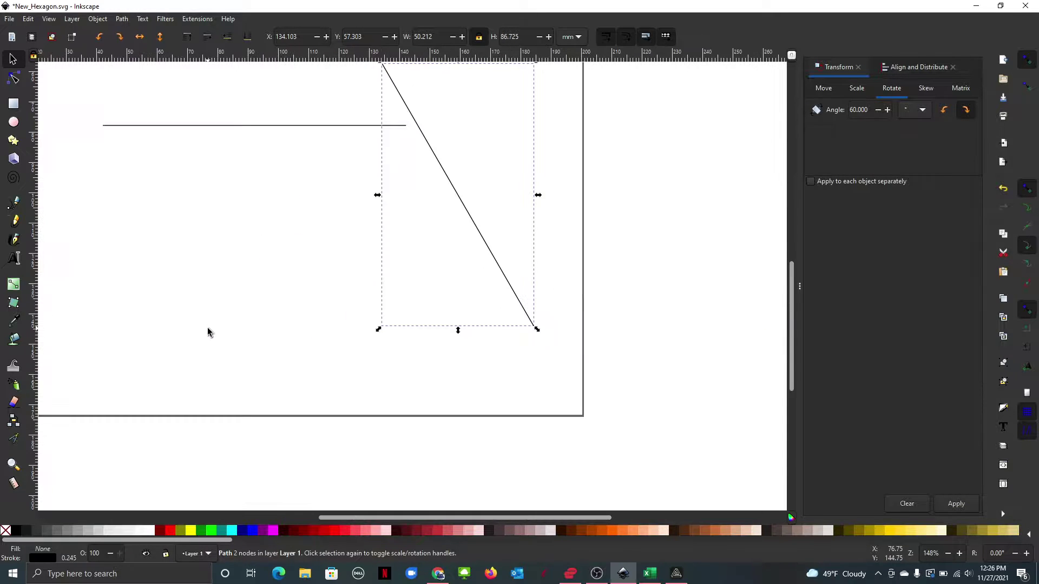
left_click_drag(336, 273, 347, 304)
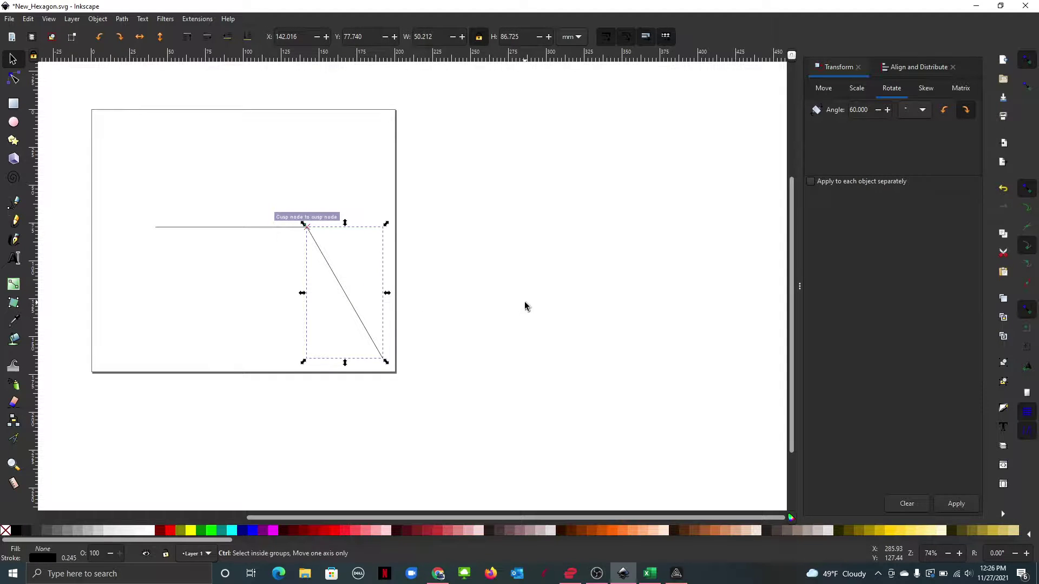
Copy the slanted line, rotate the copy 60° and snap it to the slanted line's lower end as the hexagon's lower-right side.
key("ctrl+c")
key("ctrl+v")
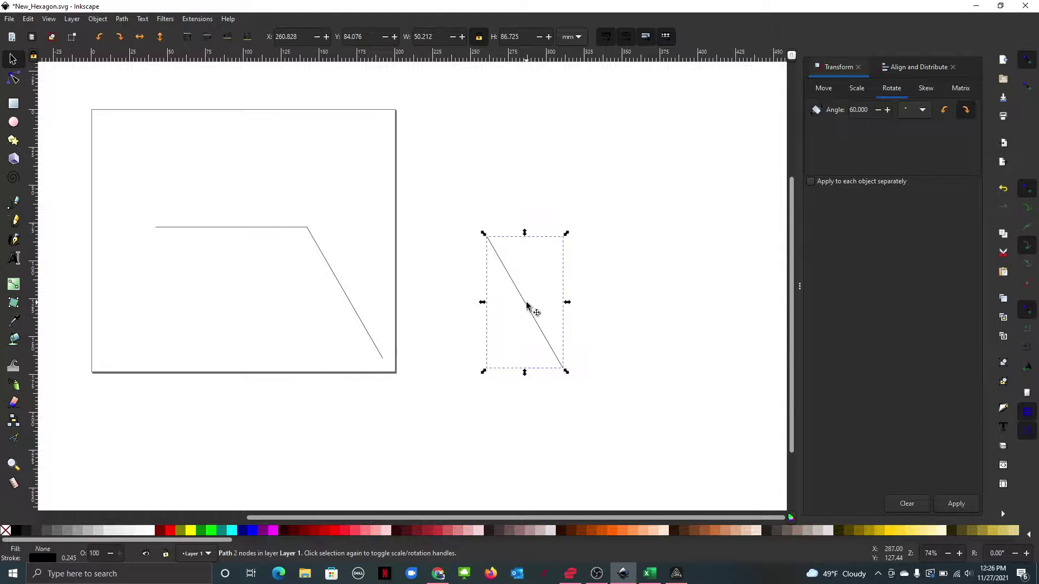
left_click(956, 504)
left_click_drag(526, 293, 352, 411)
scroll(401, 387, "down", 2)
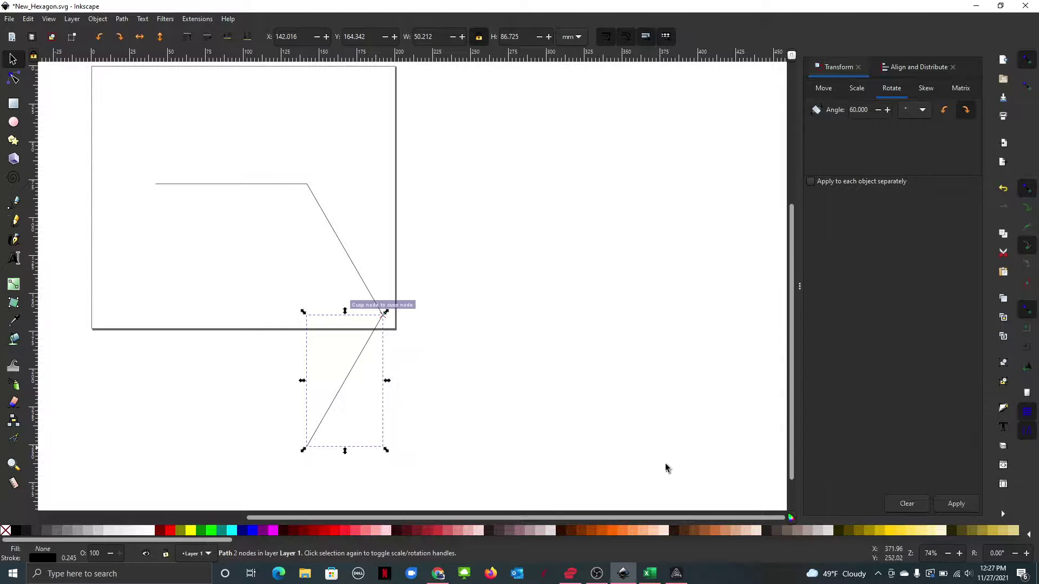
Paste a copy of the lower-right side, rotate it 60° and snap it to that side's lower end as the bottom side.
key("ctrl+v")
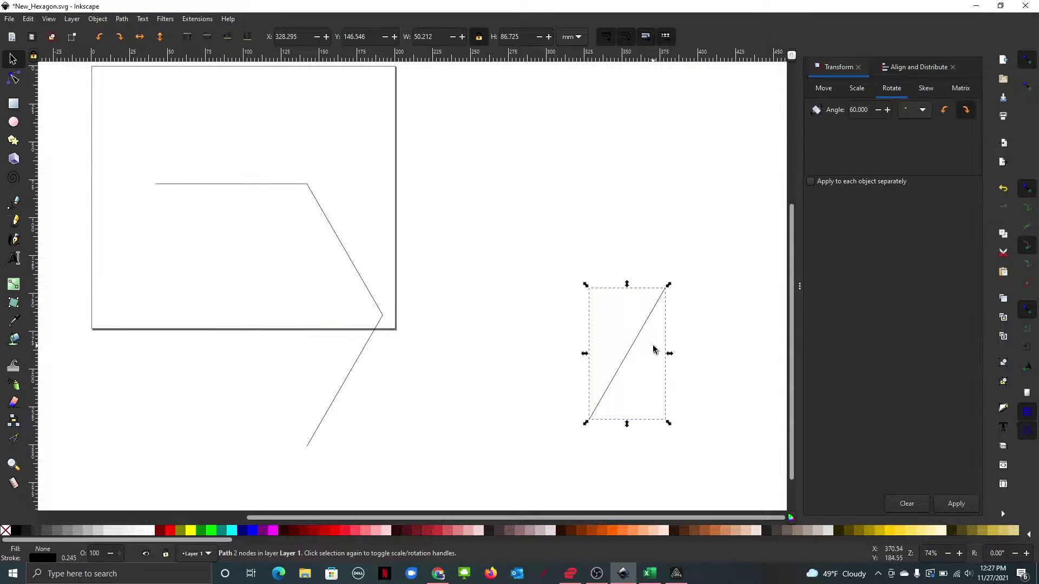
left_click(956, 504)
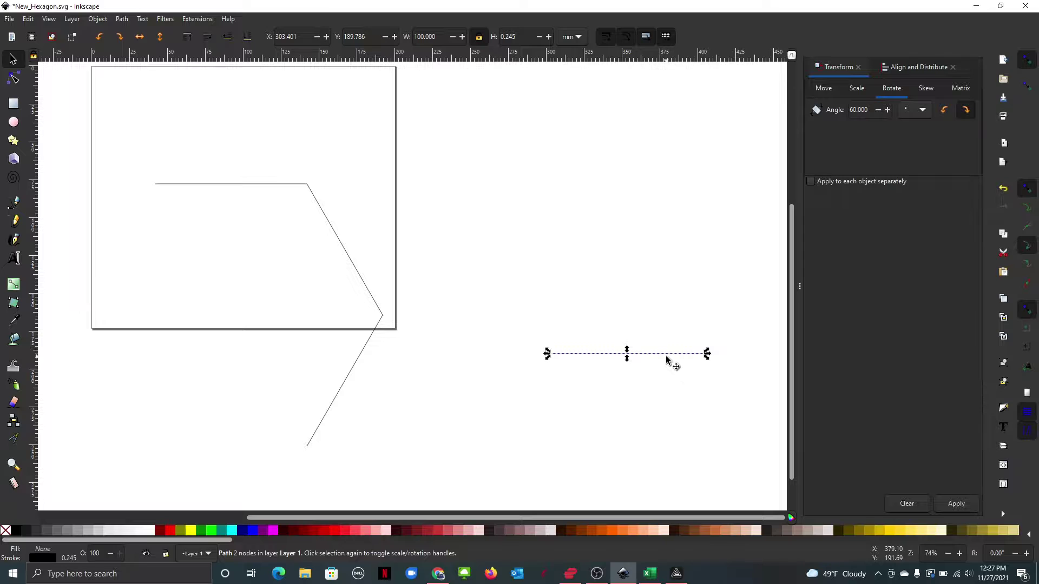
left_click_drag(666, 360, 274, 453)
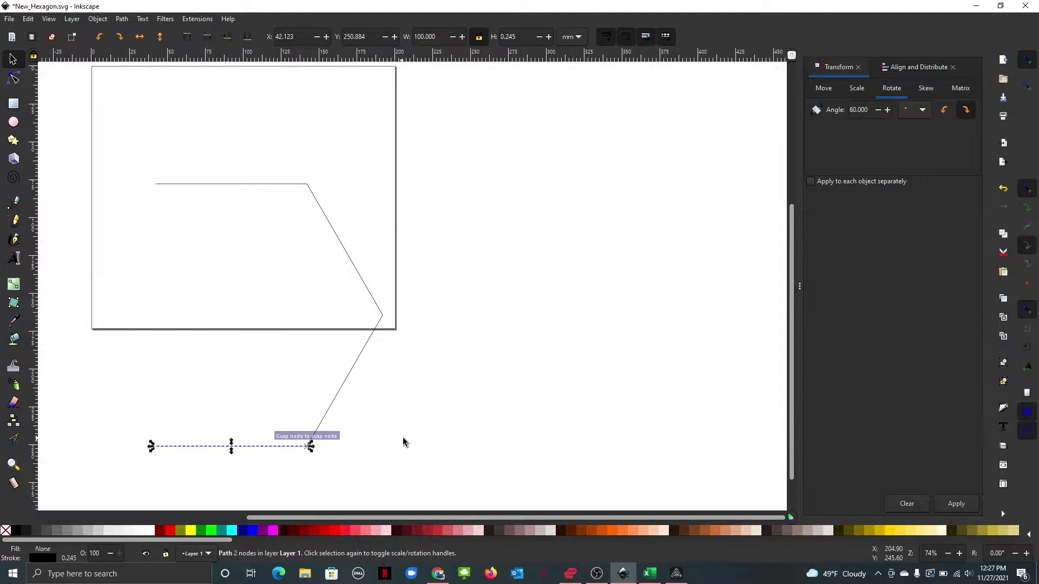
Paste a copy of the bottom side, rotate it 60° and snap it to the bottom side's left end as the lower-left side.
key("ctrl+v")
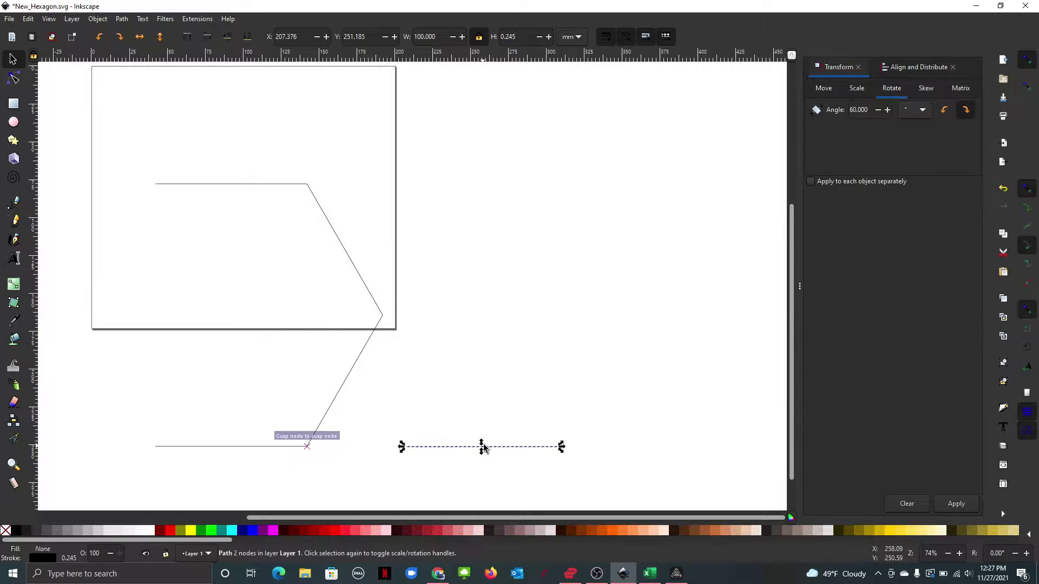
left_click(957, 508)
left_click_drag(497, 473, 133, 407)
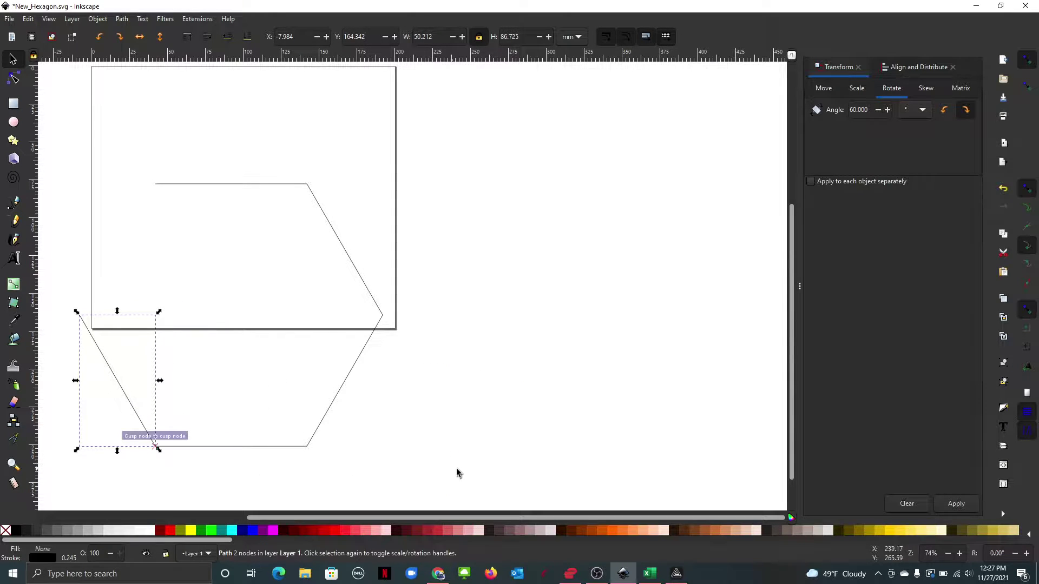
Paste one more side rotated 60° and snap it into the upper-left gap to close the hexagon.
key("ctrl+v")
left_click(957, 504)
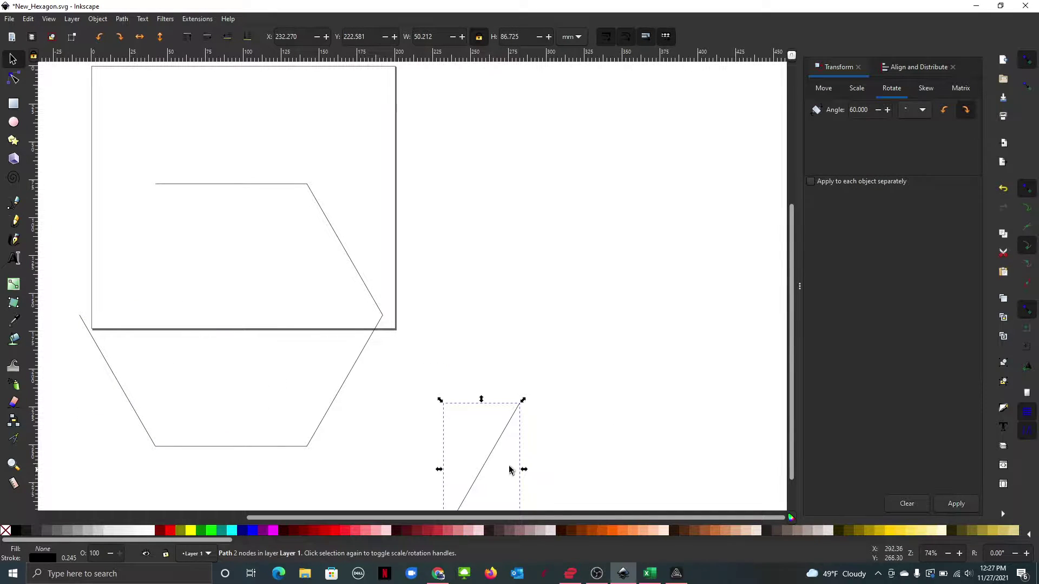
left_click_drag(487, 471, 129, 250)
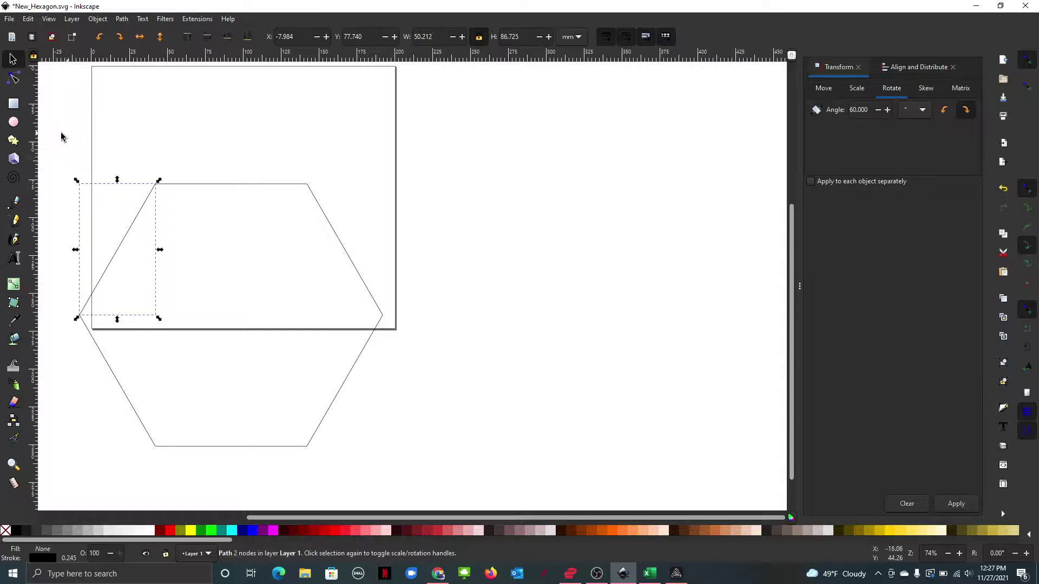
Select all six sides with all their end nodes and join the nodes into a single hexagon path.
left_click(89, 151)
left_click_drag(501, 155, 50, 476)
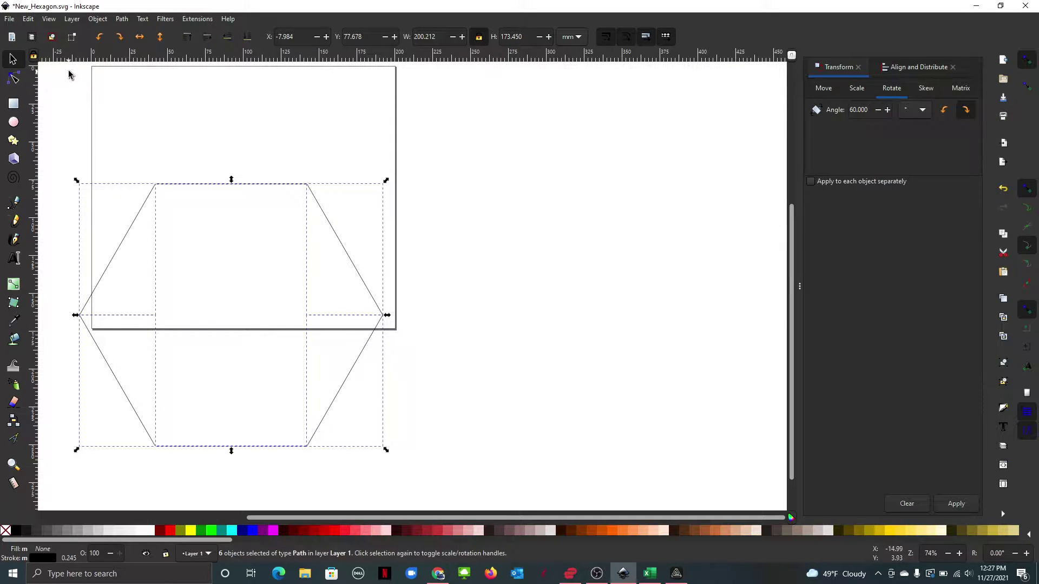
left_click(14, 81)
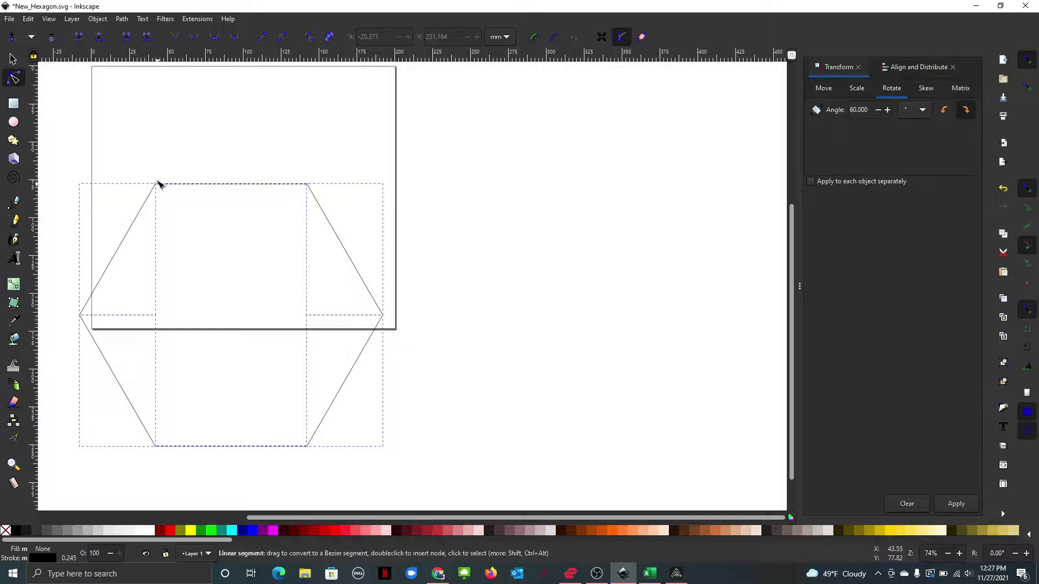
left_click_drag(492, 139, 63, 477)
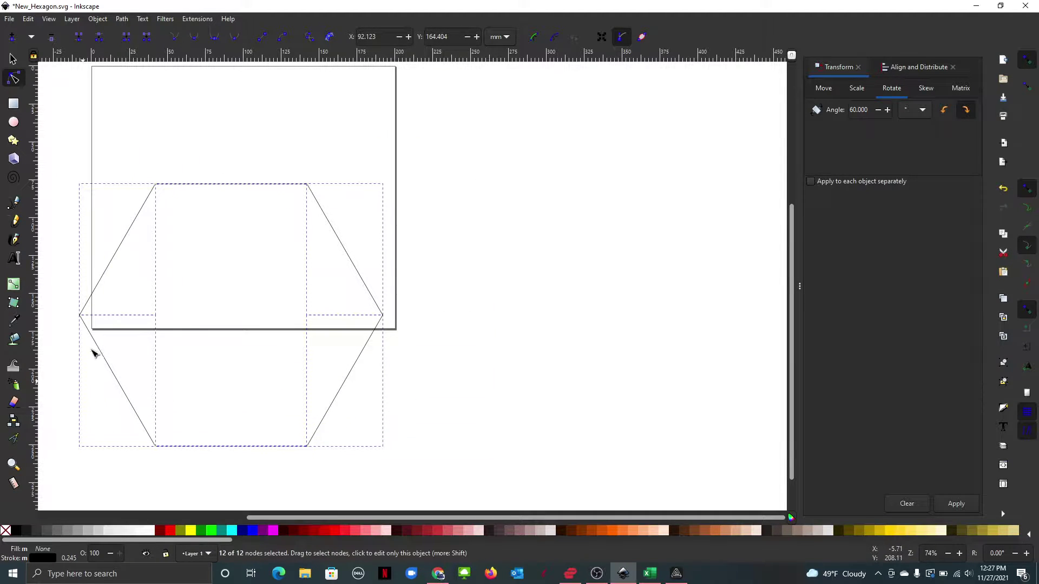
left_click(79, 39)
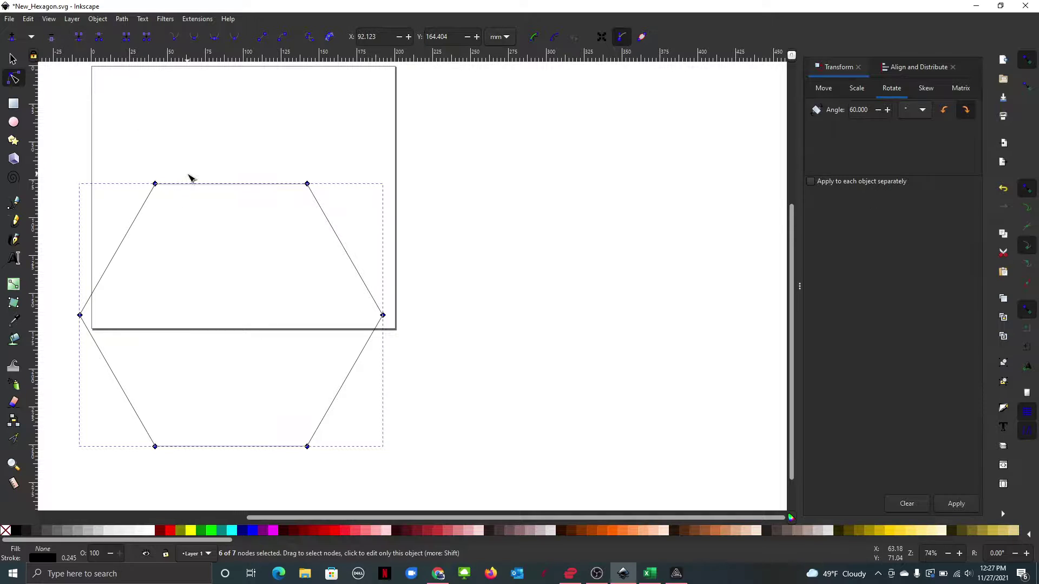
Fill the hexagon with yellow and resize the page to fit it.
left_click(191, 531)
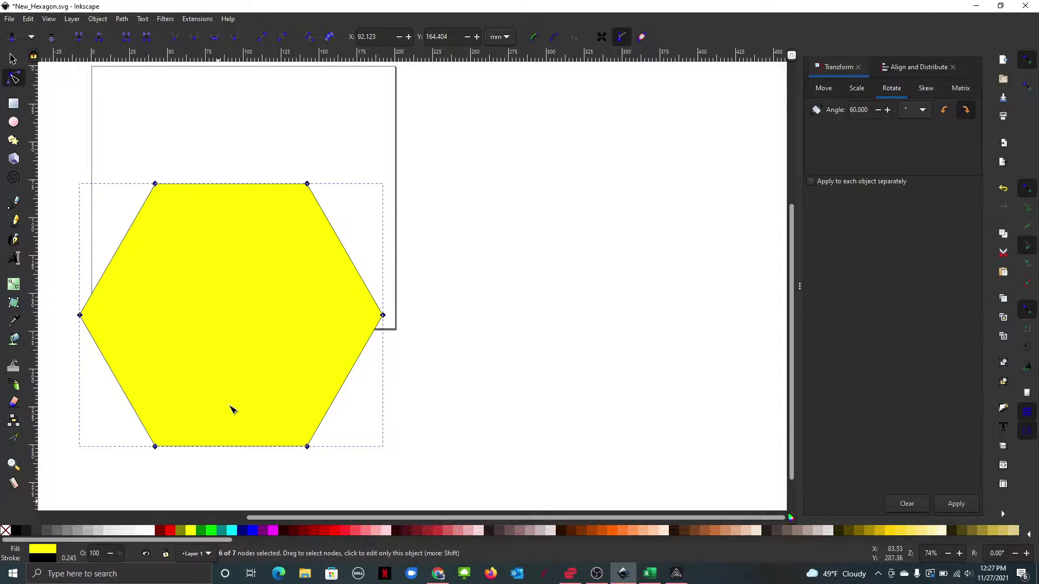
left_click(27, 19)
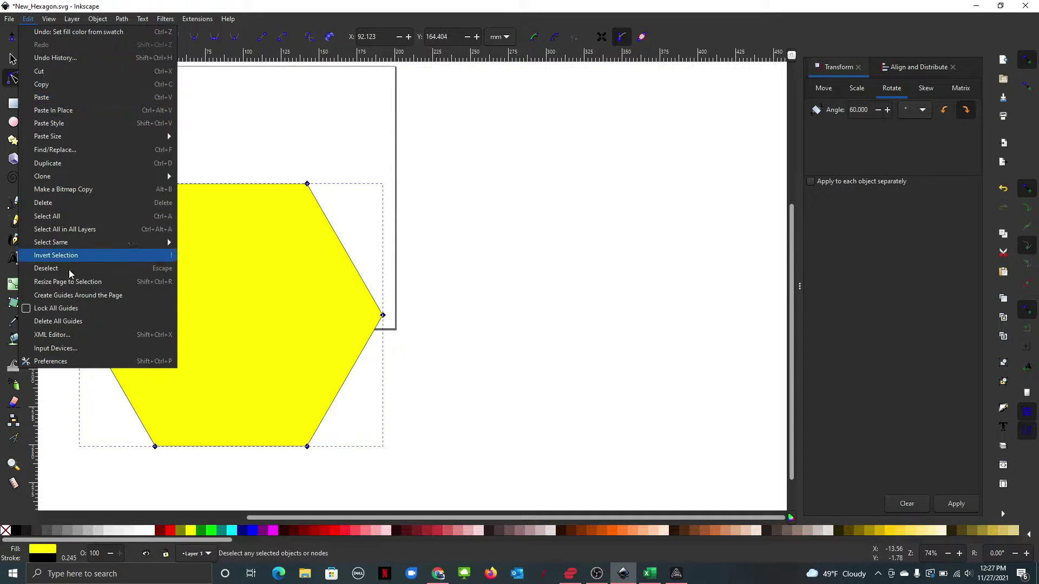
left_click(77, 282)
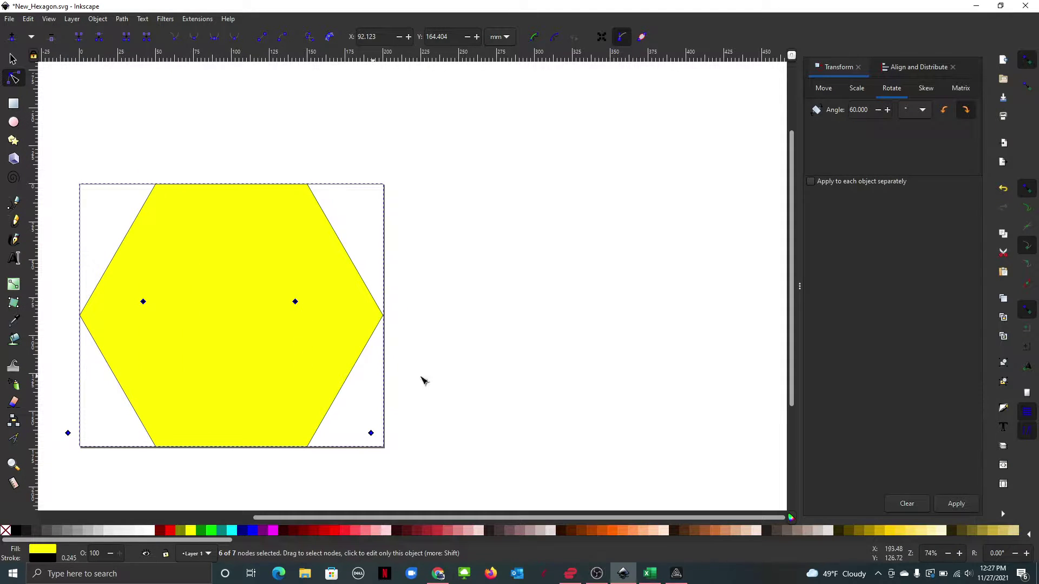
left_click(493, 277)
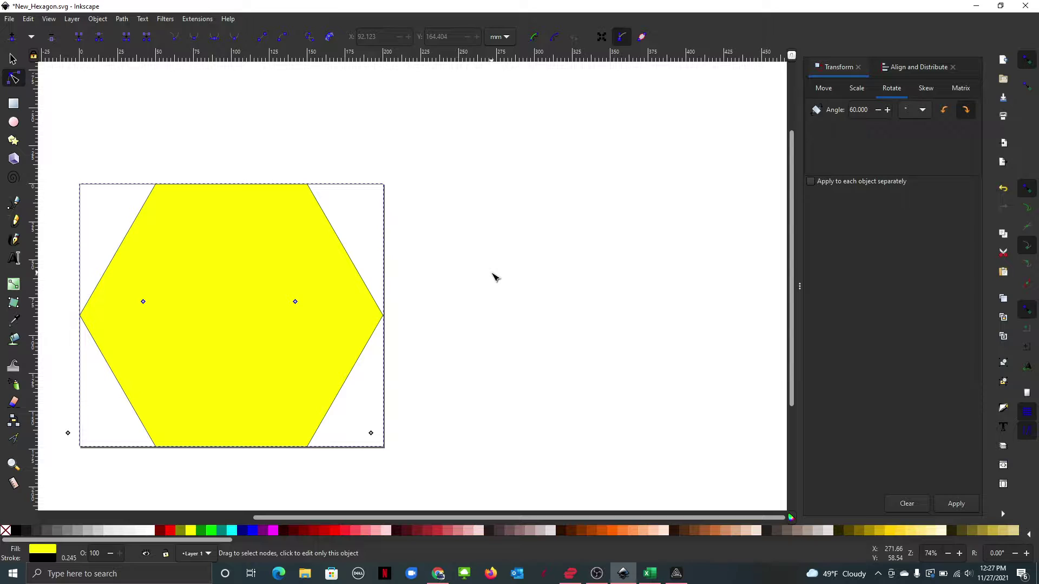
Scale the yellow hexagon proportionally to a width of 16 mm.
scroll(494, 277, "down", 4, "ctrl")
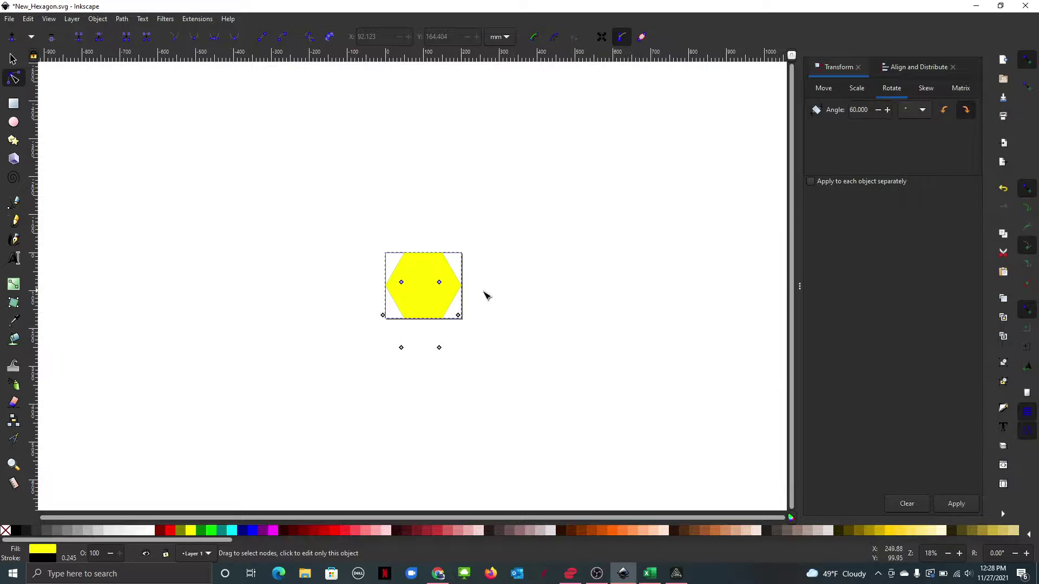
left_click(13, 59)
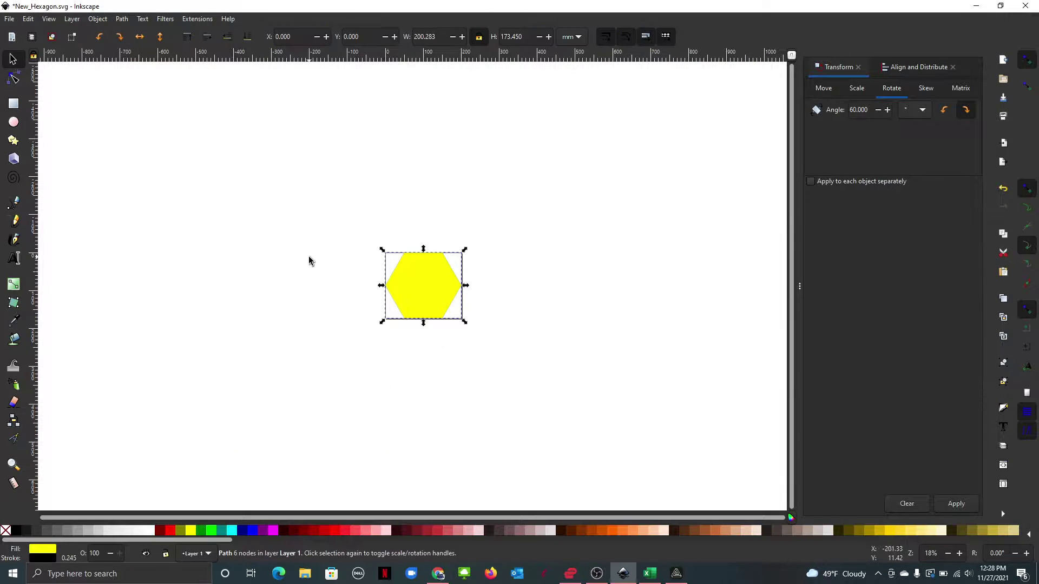
left_click_drag(329, 220, 533, 363)
double_click(426, 37)
key("Return")
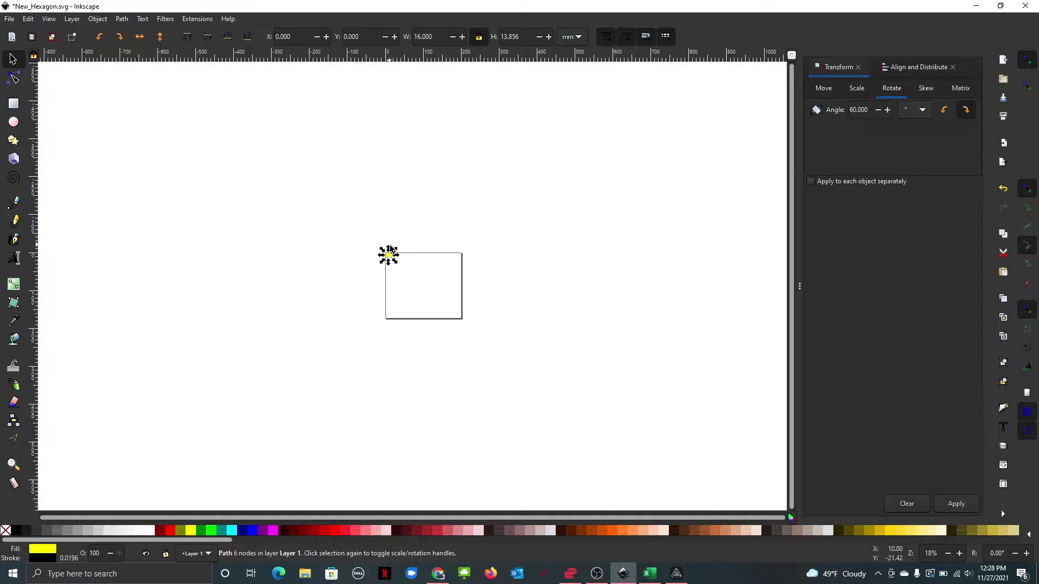
Paste a copy of the 16 mm hexagon and snap its left corner to the original's lower-right corner.
scroll(390, 255, "up", 4, "ctrl")
scroll(388, 262, "up", 6, "ctrl")
scroll(523, 265, "down", 4, "ctrl")
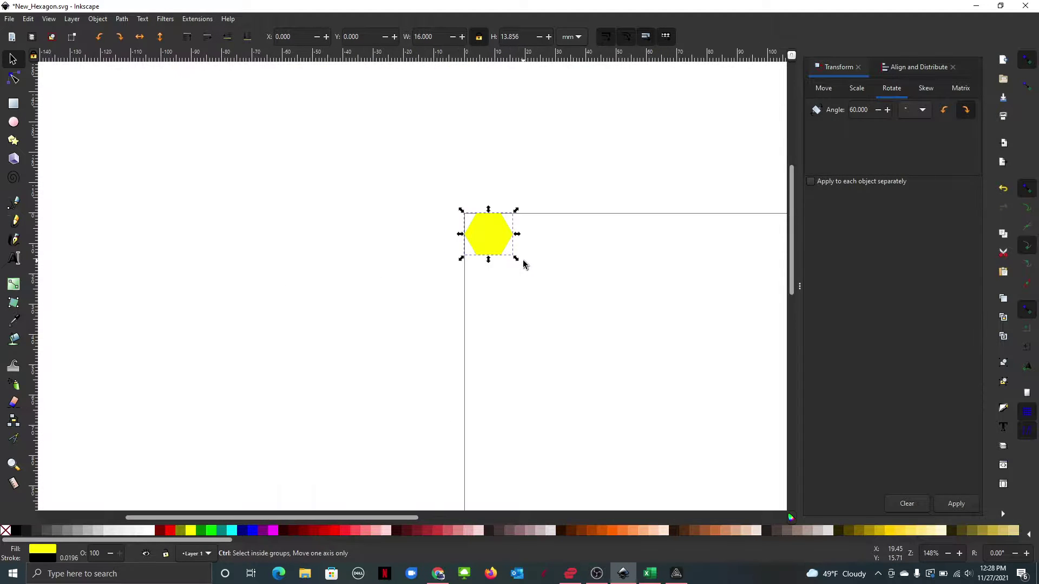
left_click_drag(421, 515, 509, 514)
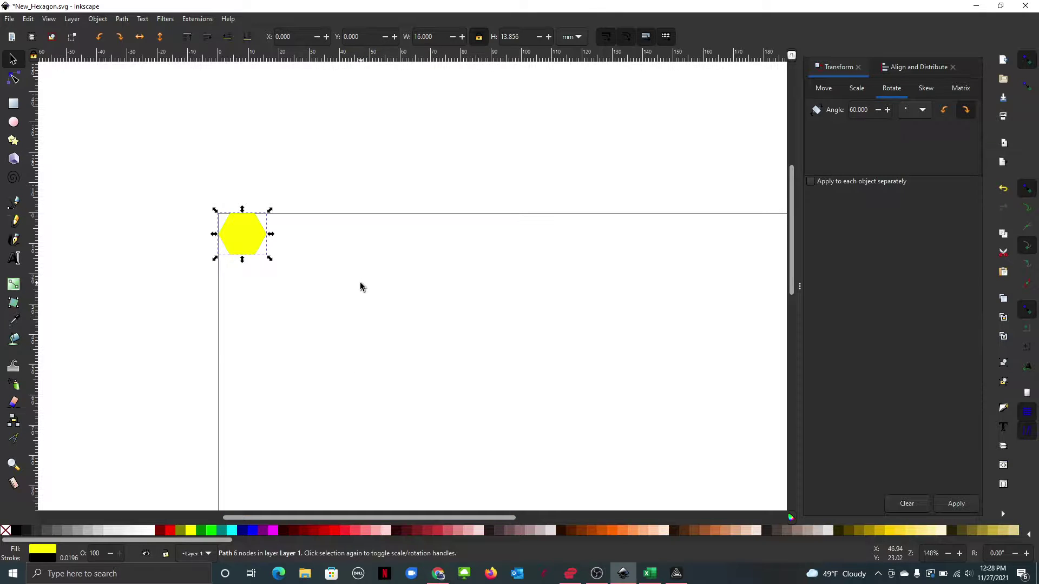
key("ctrl+v")
left_click_drag(355, 286, 274, 258)
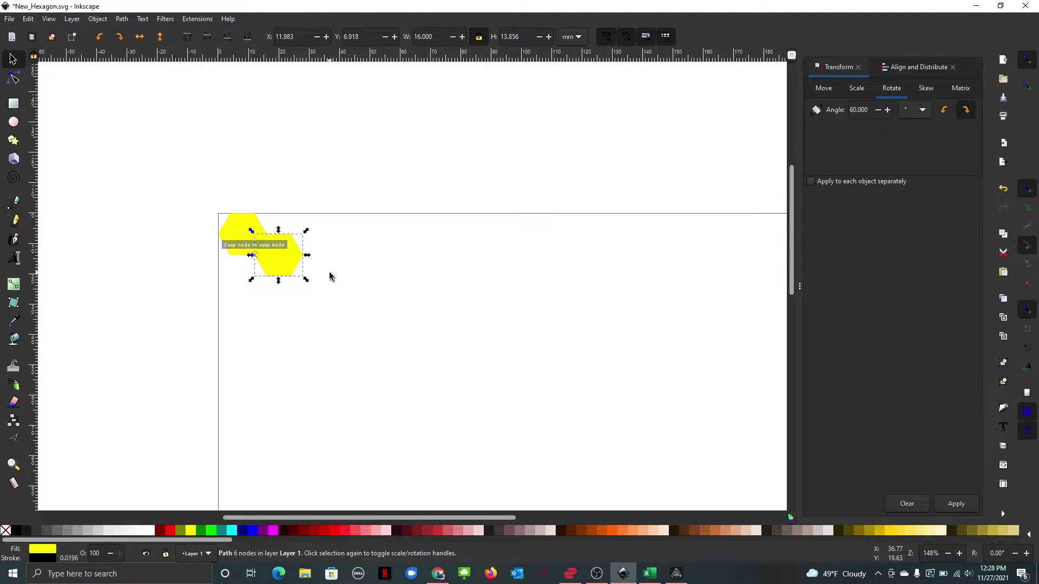
Nudge the copied hexagon down and right to X 14.100, Y 9.035 mm, leaving a gap between it and the original.
key("Down")
key("Down")
key("Down")
key("Right")
key("Down")
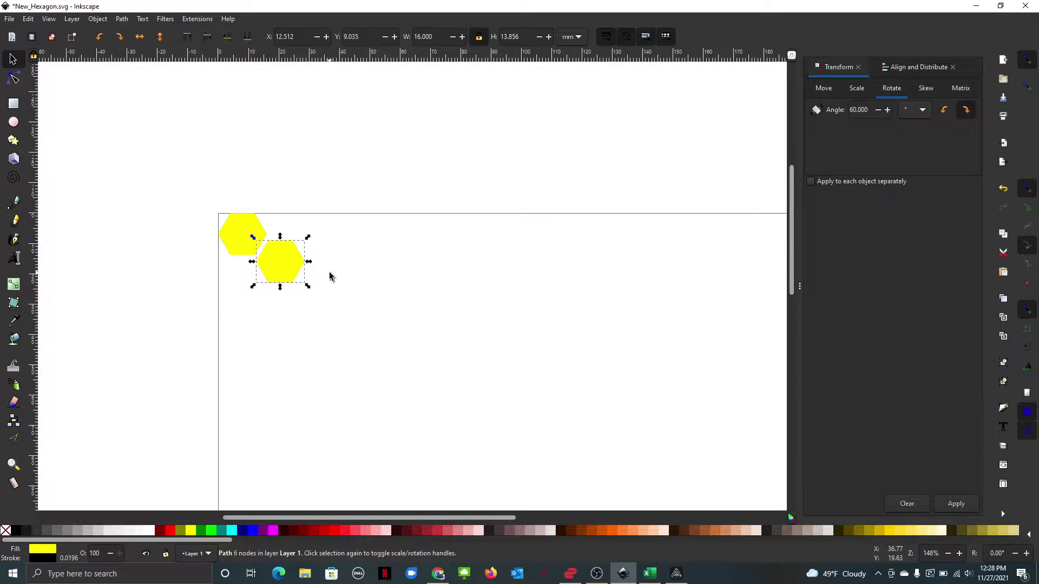
key("Right")
key("Right")
key("Right")
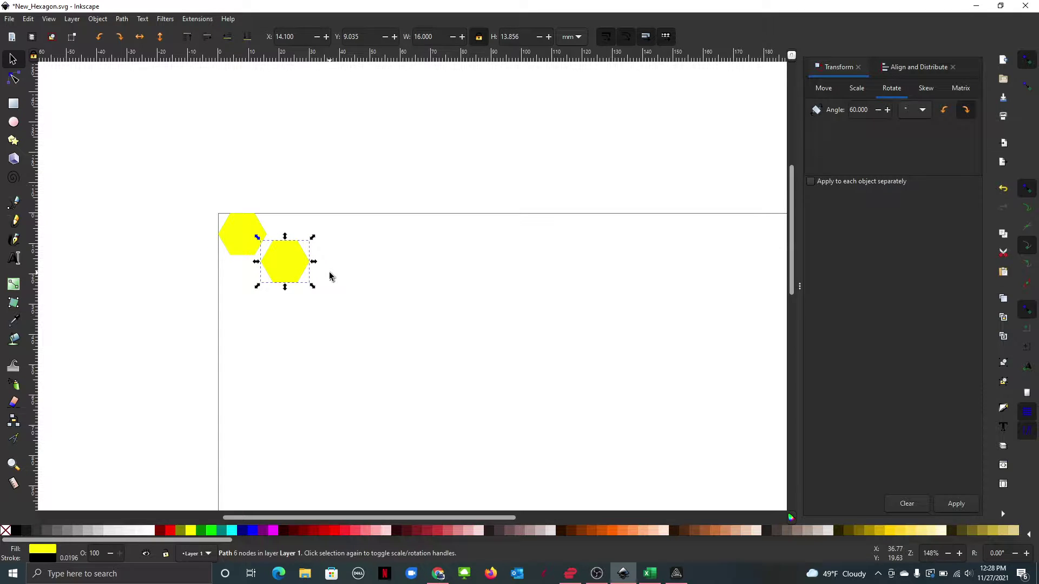
Paste a third hexagon, snap its left corner to the second's upper-right corner, and nudge it up and right to X 28.199, Y 0.000 mm.
key("ctrl+v")
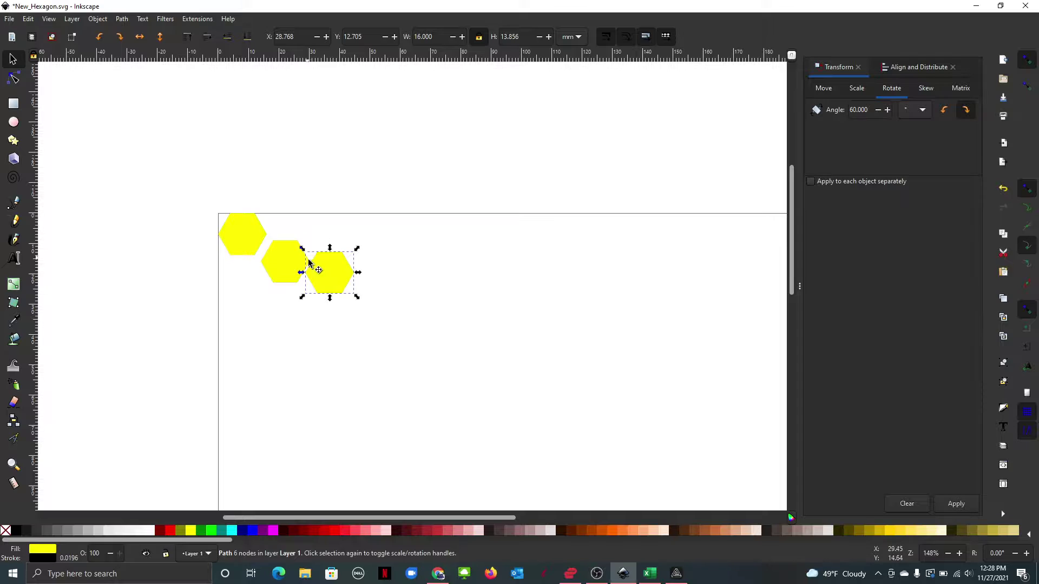
mouse_move(313, 262)
left_mouse_down()
mouse_move(332, 238)
mouse_move(311, 244)
left_mouse_up()
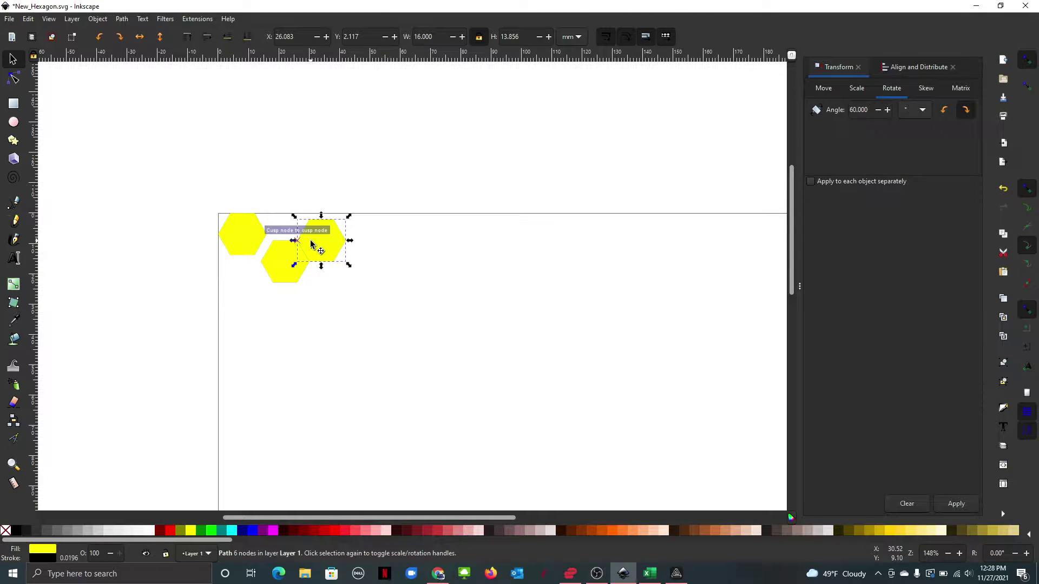
key("Up")
key("Up")
key("Up")
key("Up")
key("Right")
key("Right")
key("Right")
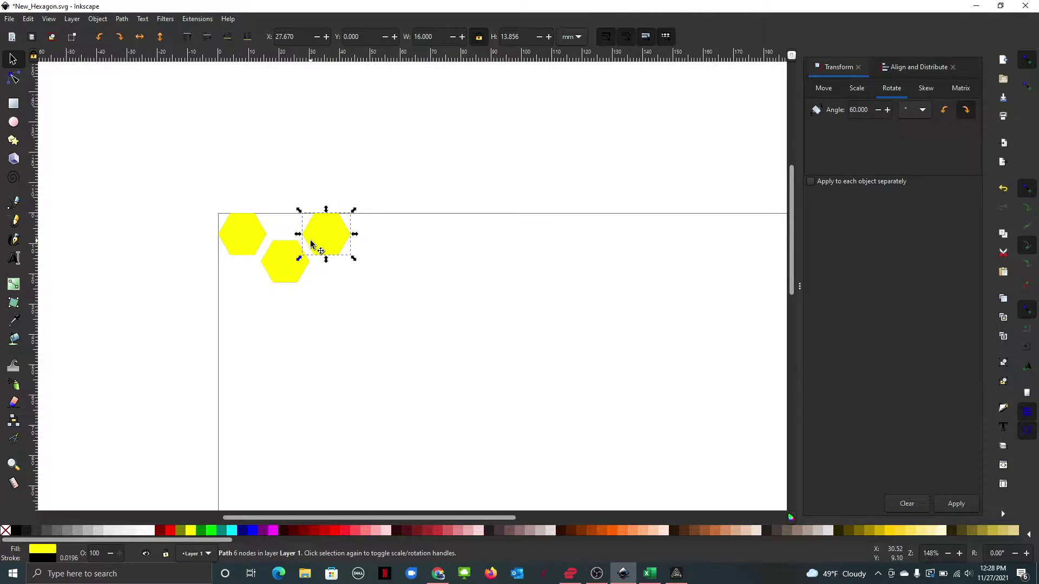
key("Right")
left_click(333, 302)
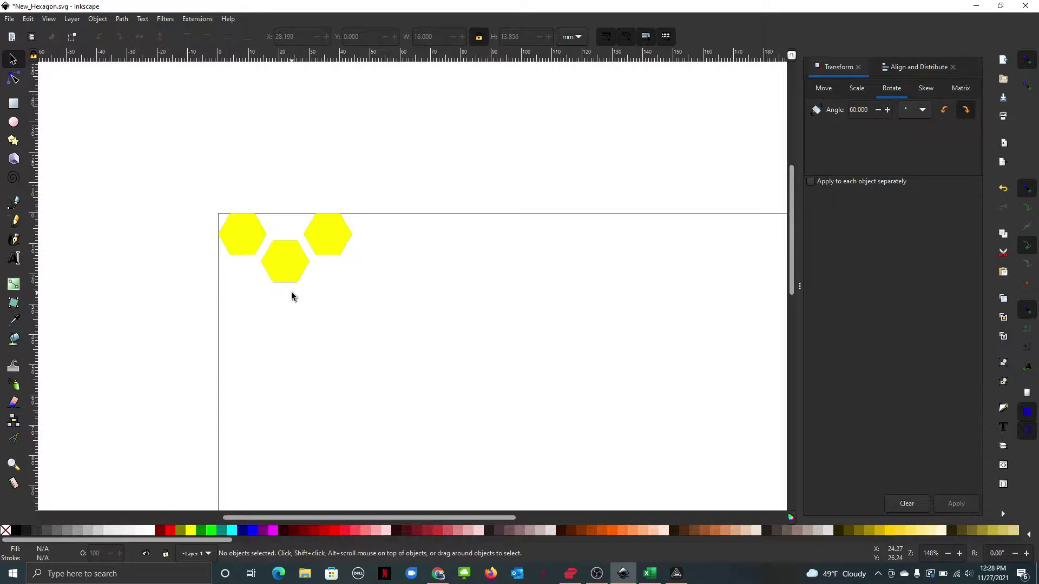
Delete the second and third hexagons, keeping only the original at the page corner.
scroll(258, 237, "up", 2, "ctrl")
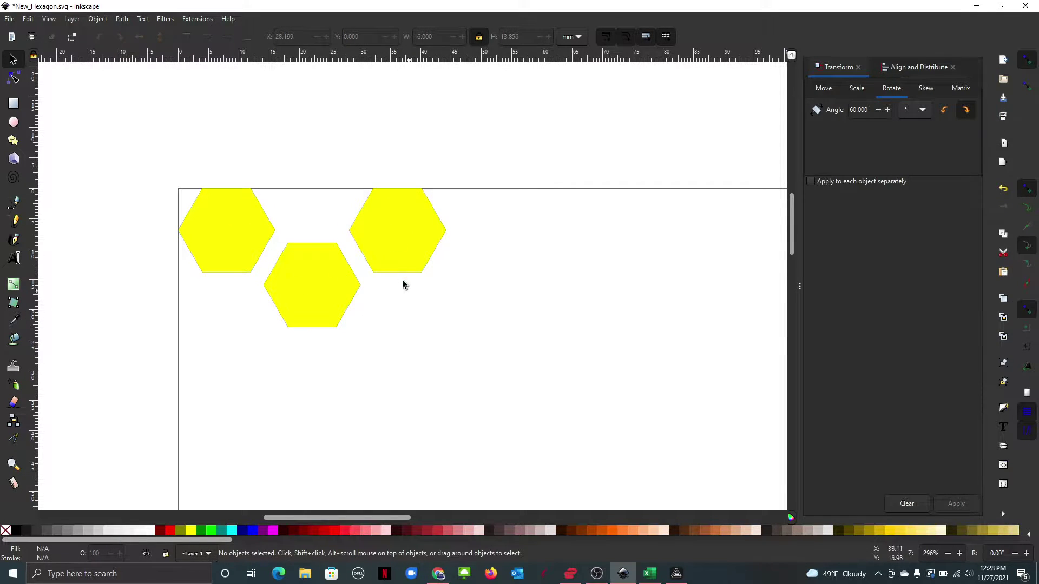
left_click_drag(524, 172, 255, 374)
key("Delete")
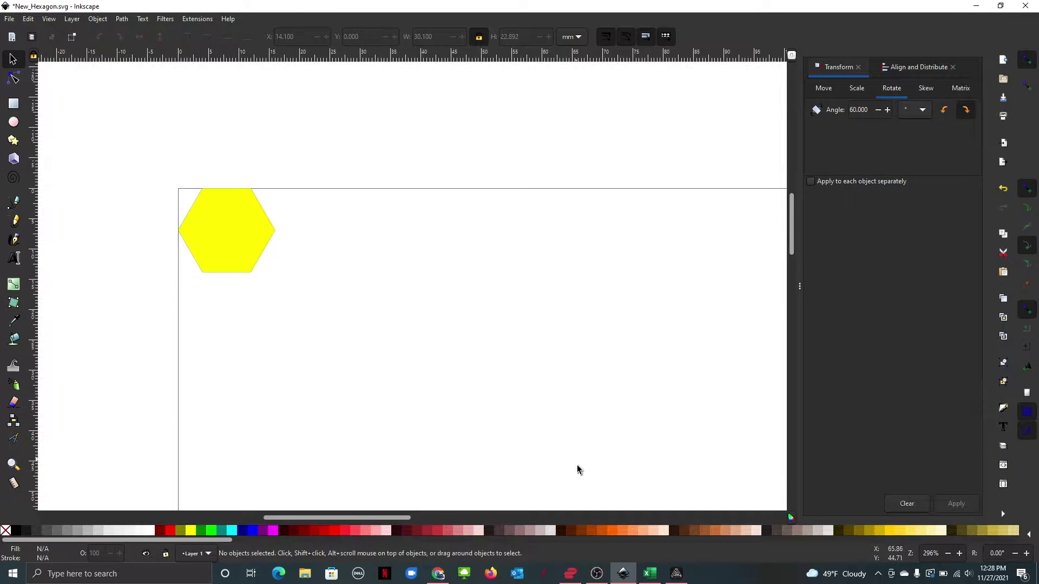
Switch to Snapmaker Luban and import New_Hexagon.svg from the DnD_Box folder.
left_click(676, 573)
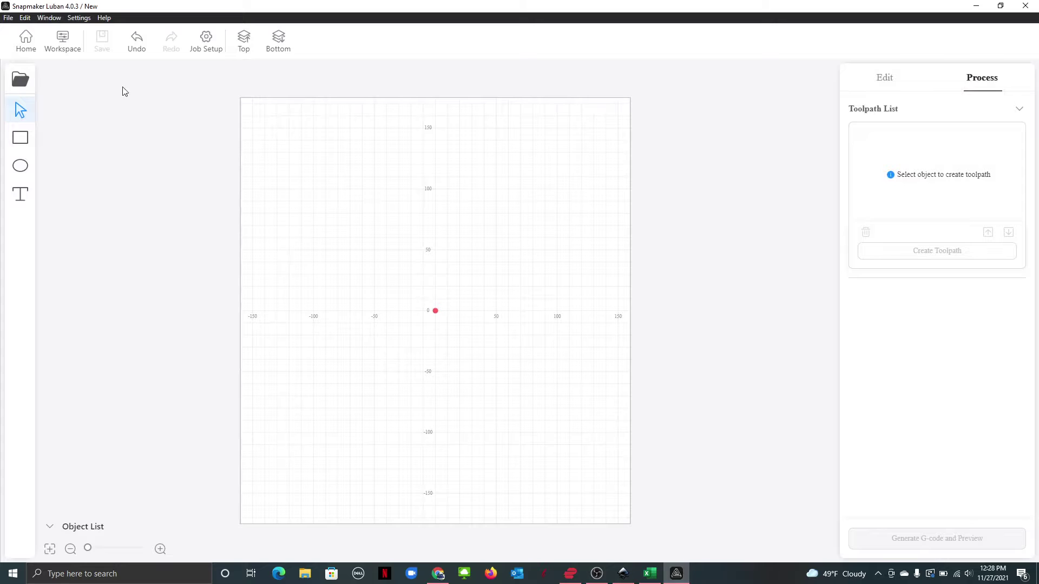
left_click(23, 81)
left_click(163, 125)
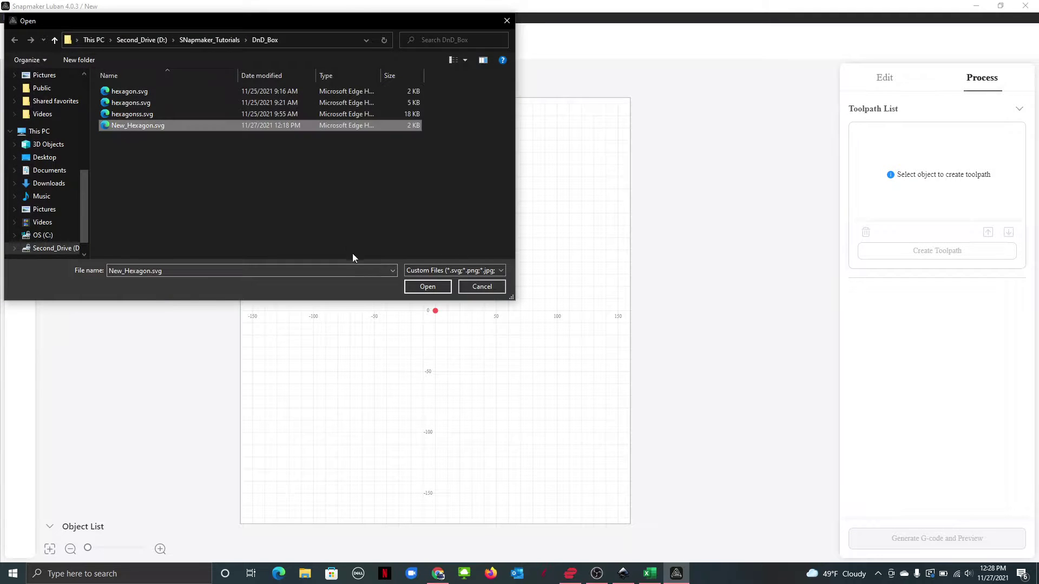
left_click(428, 286)
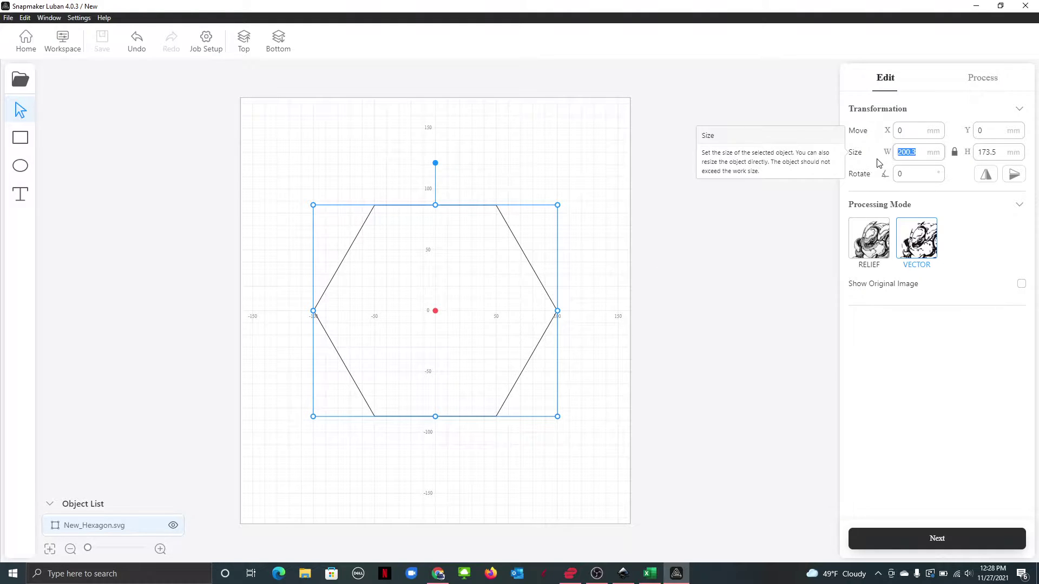
Set the imported hexagon's width to 16 mm with its proportions locked.
type("16")
key("Return")
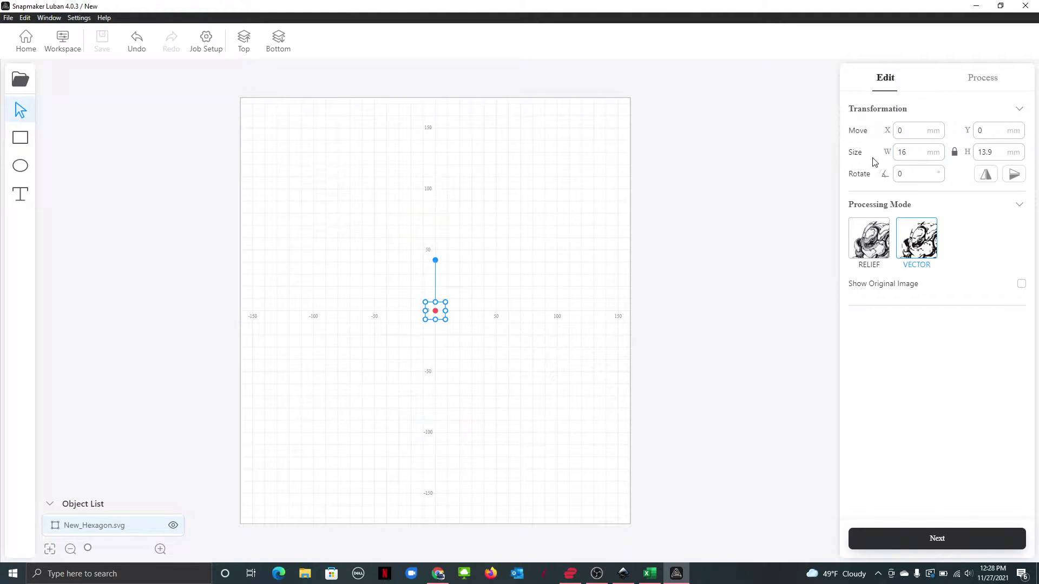
scroll(434, 325, "up", 5)
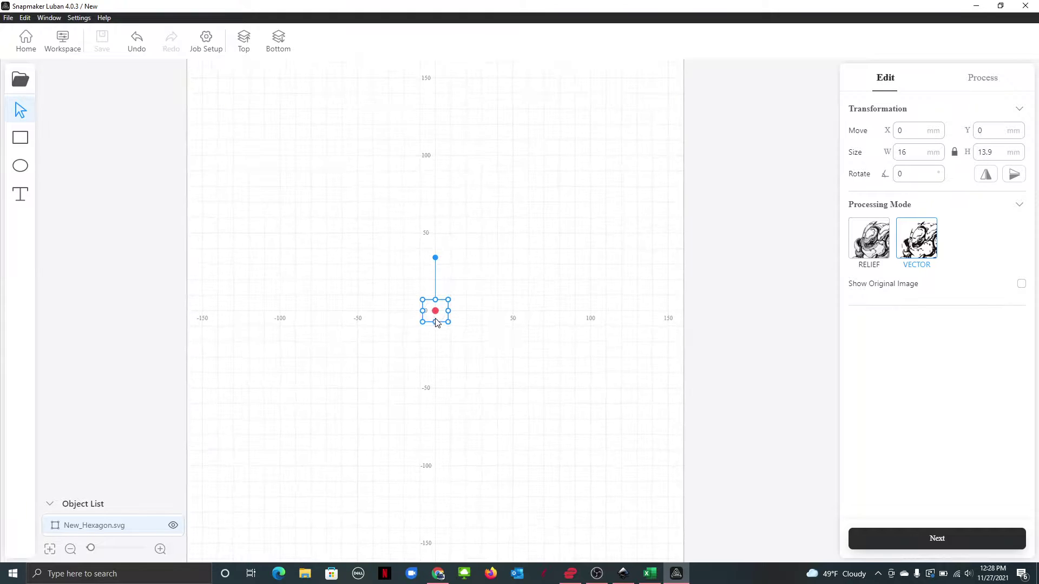
scroll(435, 328, "up", 3)
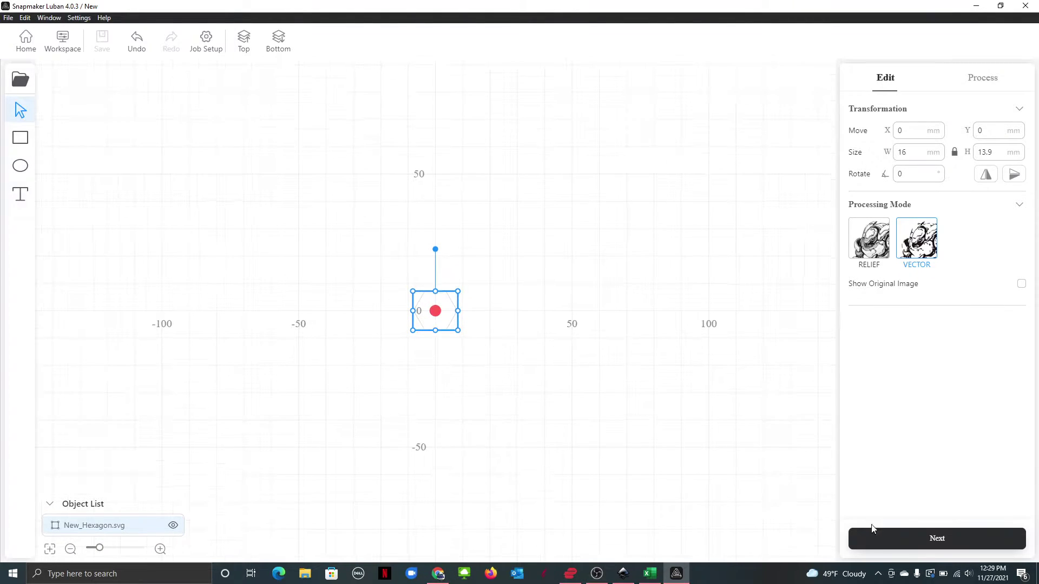
Create a toolpath for the hexagon using the Fill method and the 3.175 Flat End Mill.
left_click(994, 82)
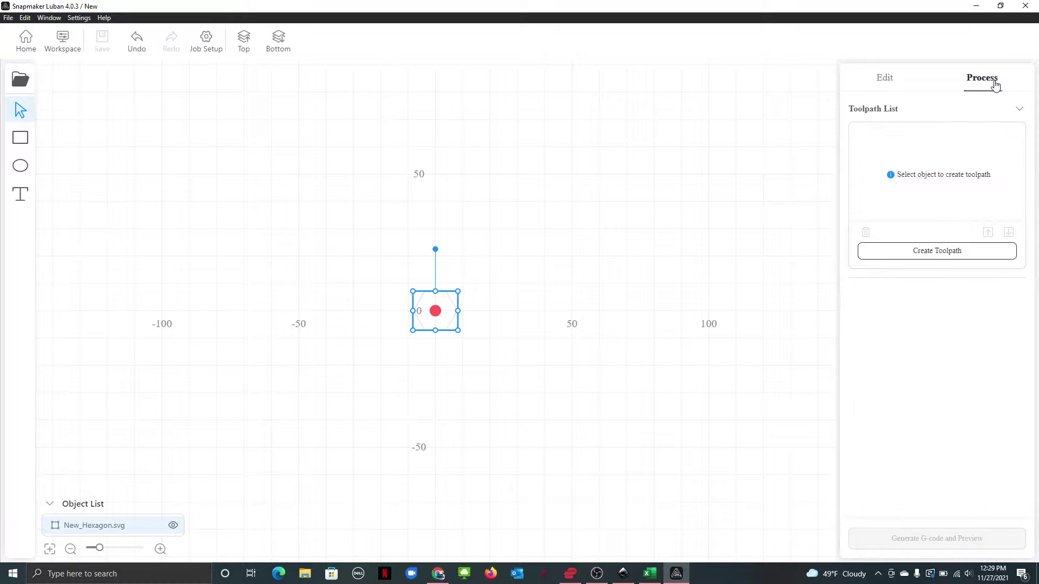
left_click(946, 252)
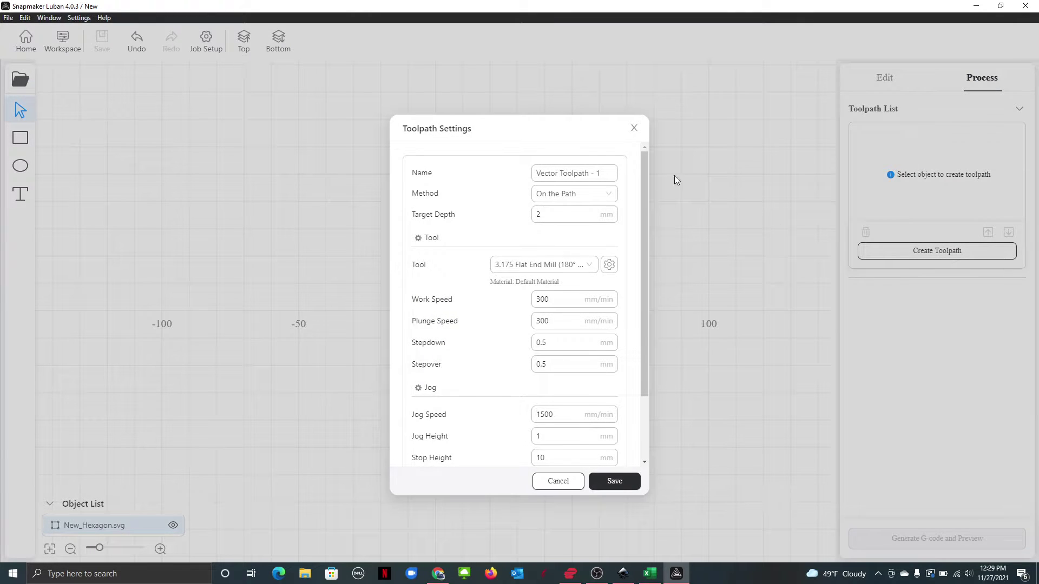
left_click(607, 194)
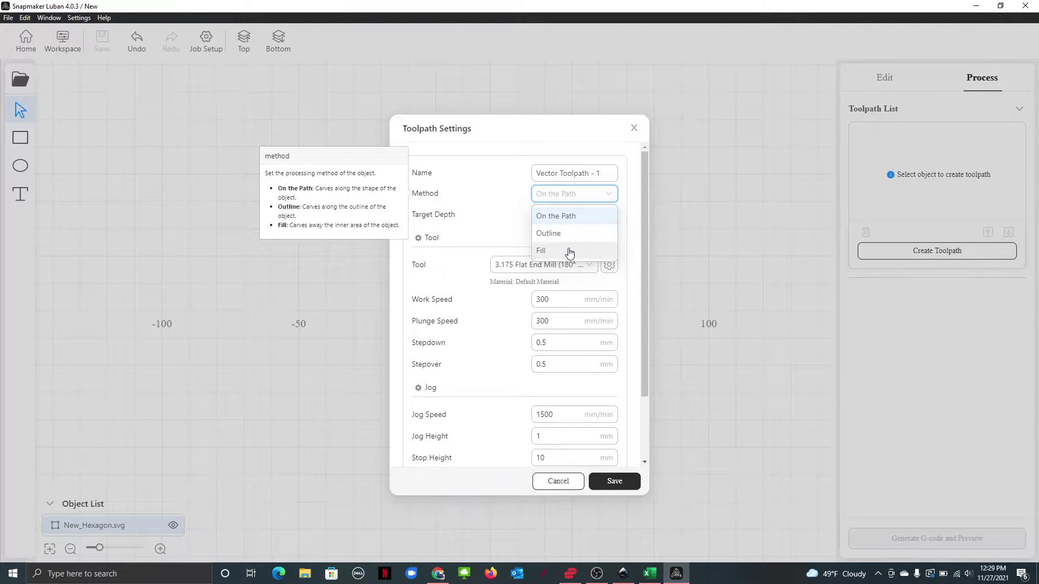
left_click(570, 251)
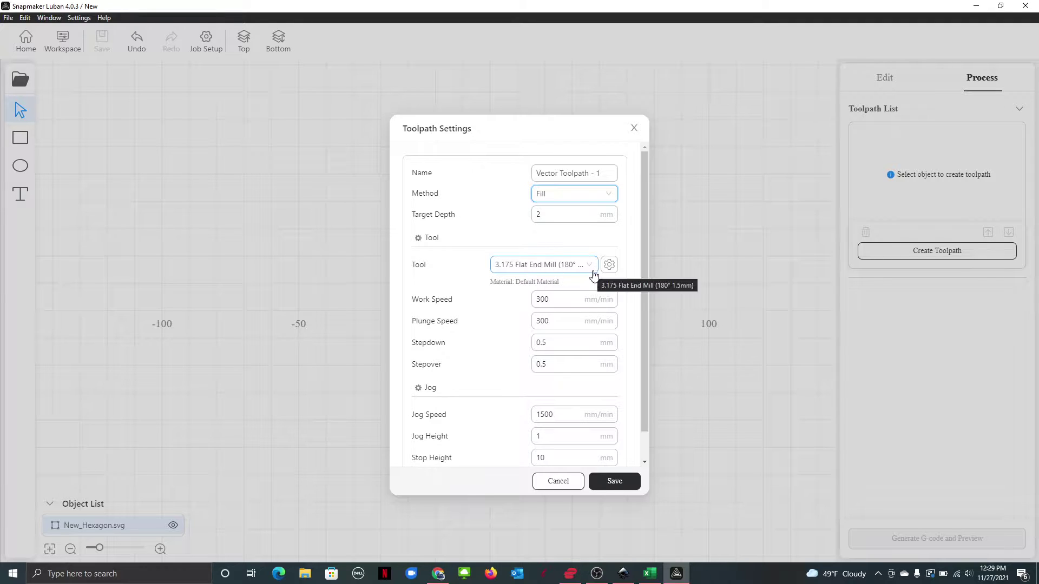
left_click(590, 270)
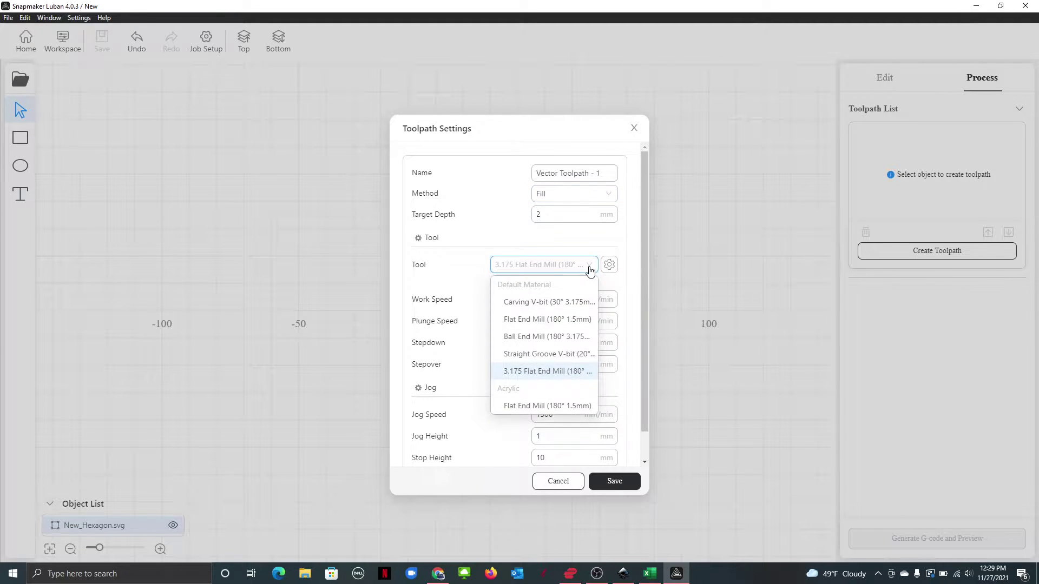
left_click(545, 372)
left_click(614, 481)
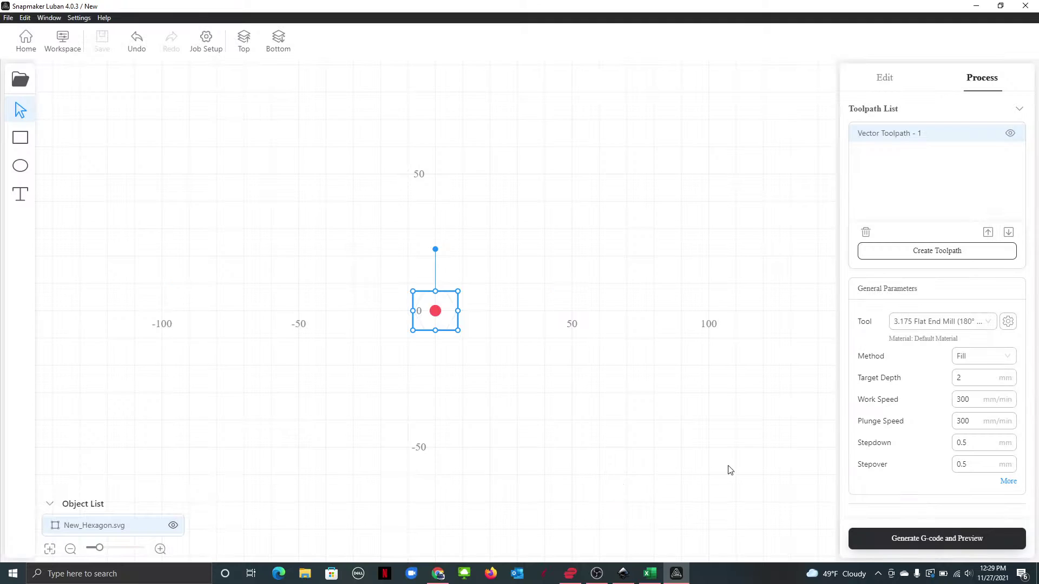
Generate the G-code and preview the hexagon's fill toolpath.
left_click(900, 539)
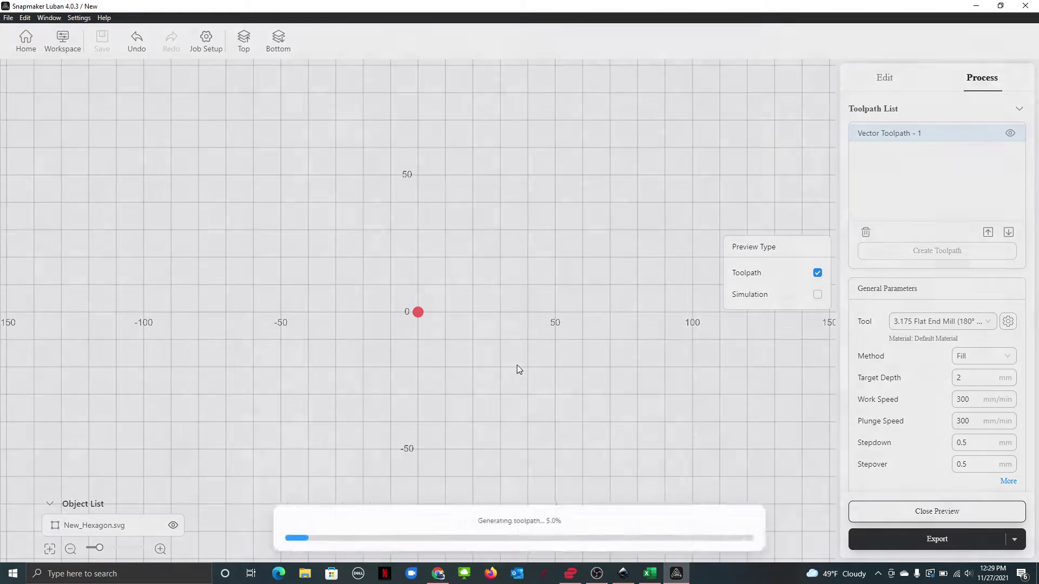
scroll(418, 320, "up", 6)
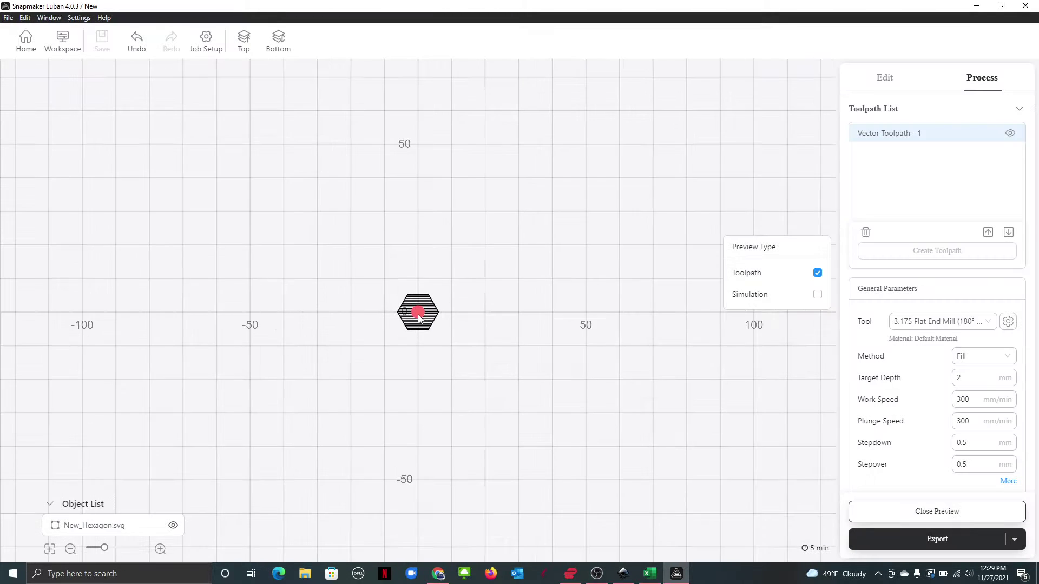
scroll(420, 315, "up", 5)
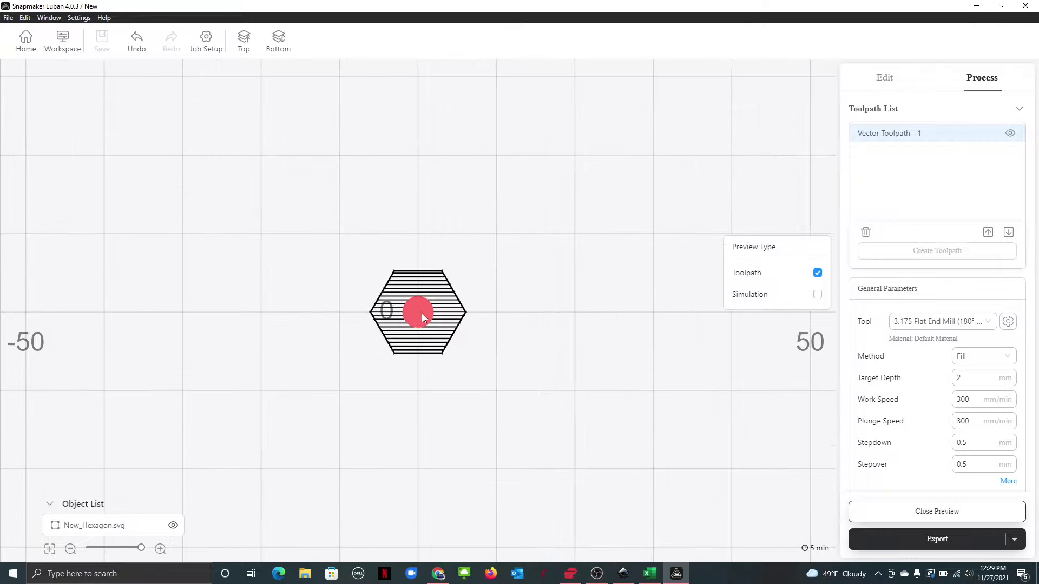
Examine the previewed toolpath's fill passes and depth layers from oblique and side angles.
mouse_move(518, 283)
left_mouse_down()
mouse_move(521, 253)
mouse_move(506, 234)
mouse_move(512, 216)
mouse_move(513, 268)
left_mouse_up()
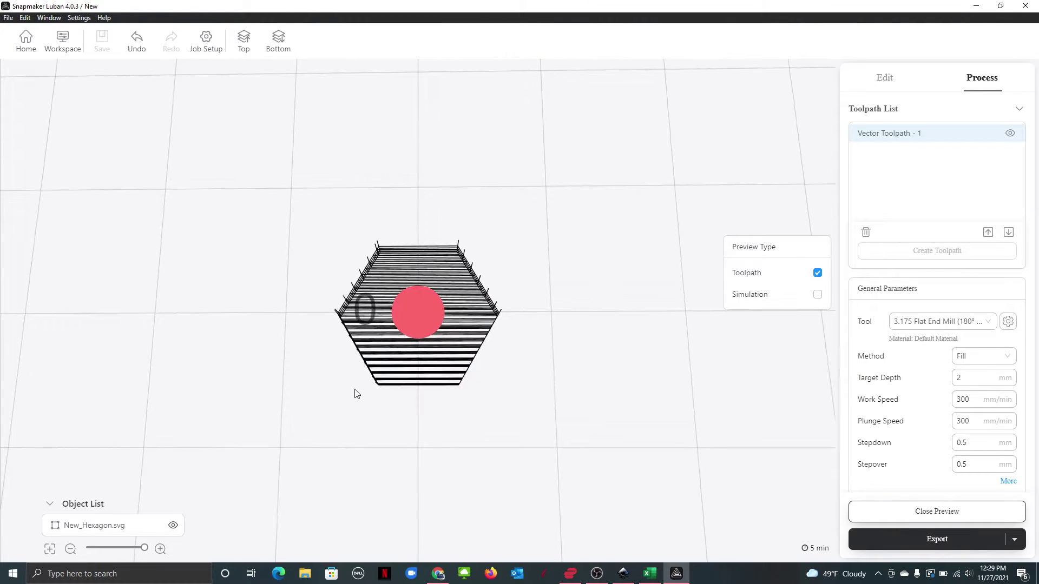
scroll(357, 394, "up", 7)
left_click_drag(526, 423, 557, 434)
left_click_drag(533, 485, 396, 320)
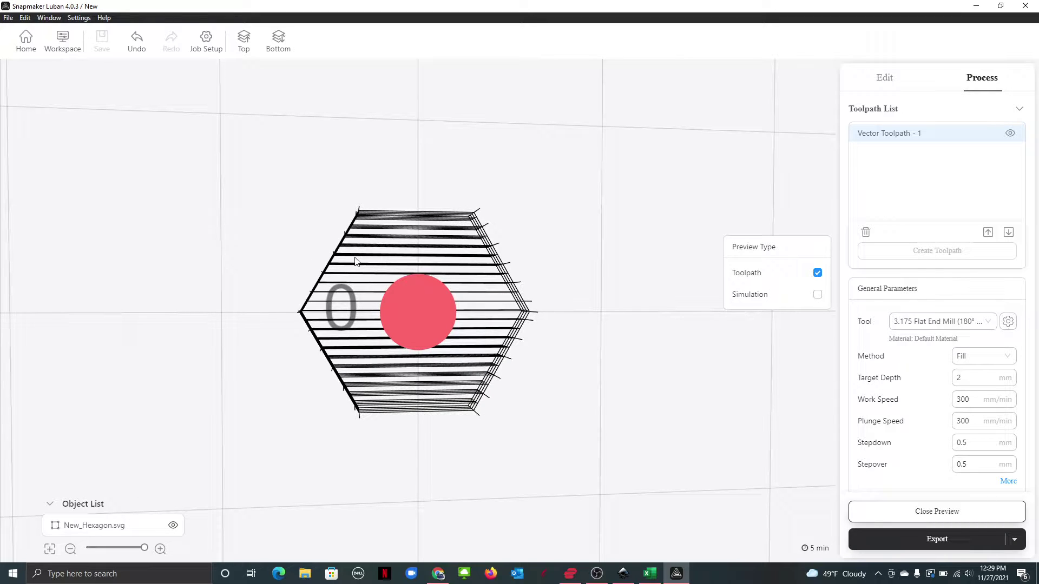
left_click_drag(355, 262, 381, 298)
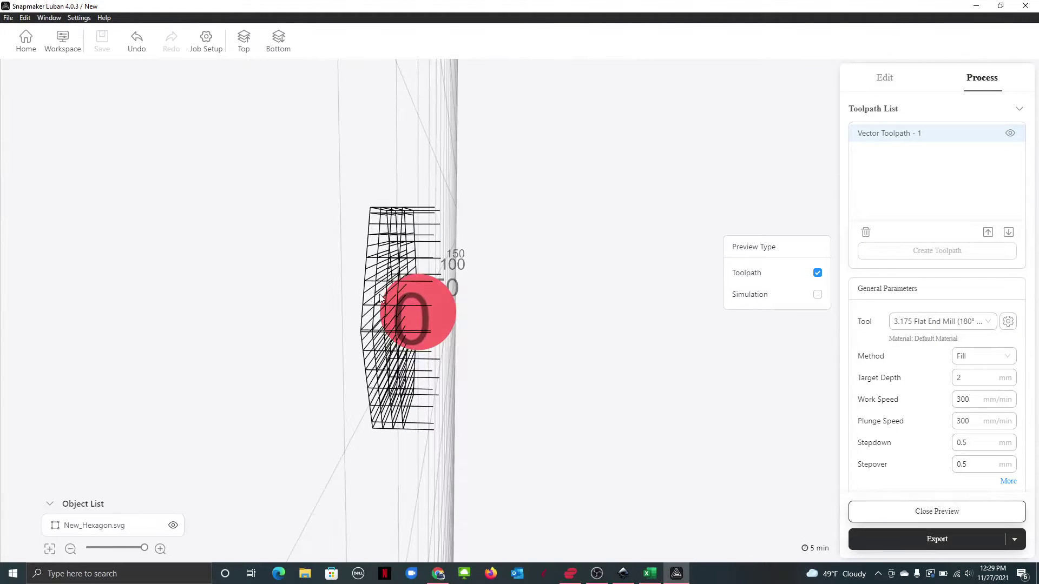
left_click_drag(352, 377, 232, 364)
left_click_drag(425, 275, 549, 390)
scroll(549, 390, "down", 5)
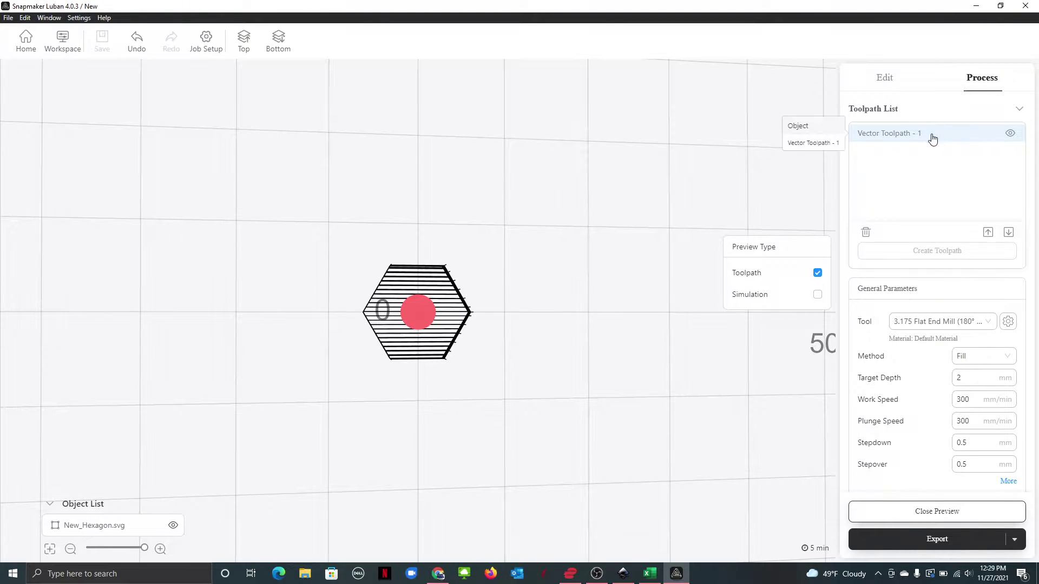
Delete the imported New_Hexagon.svg object together with its toolpath and return to Inkscape.
left_click(933, 137)
left_click(896, 78)
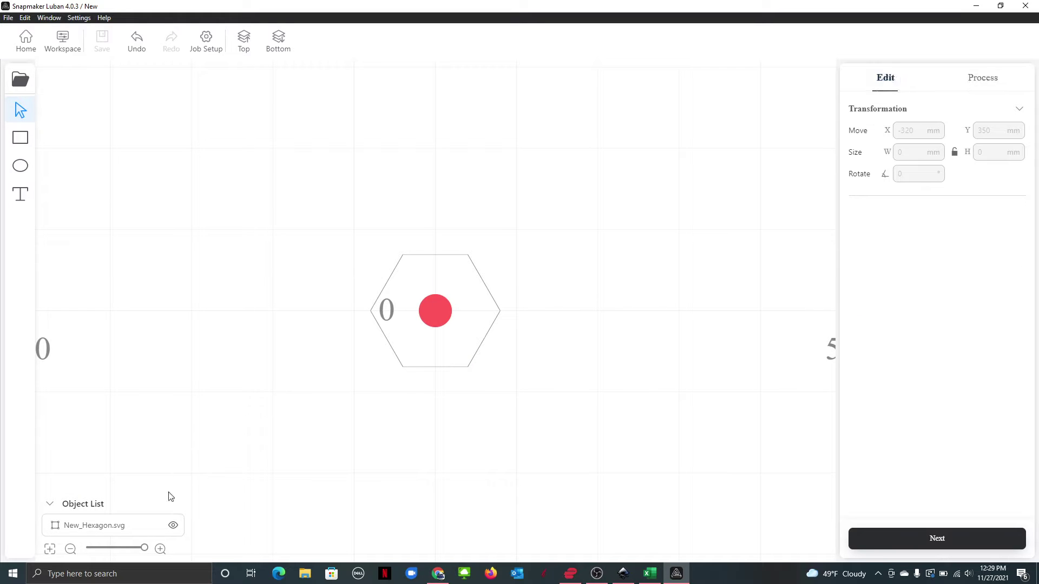
left_click(115, 525)
key("Delete")
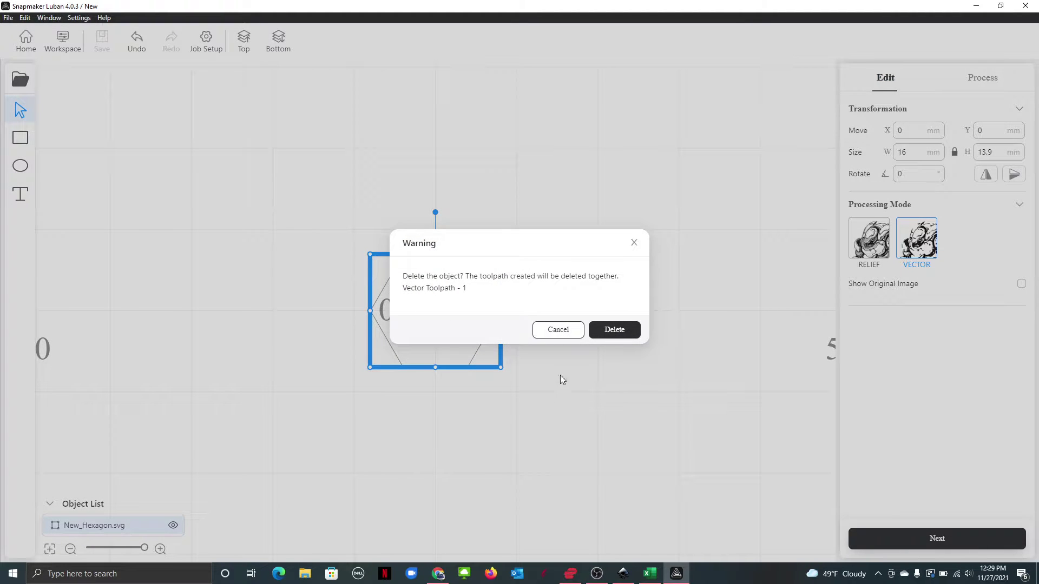
left_click(614, 330)
left_click(976, 6)
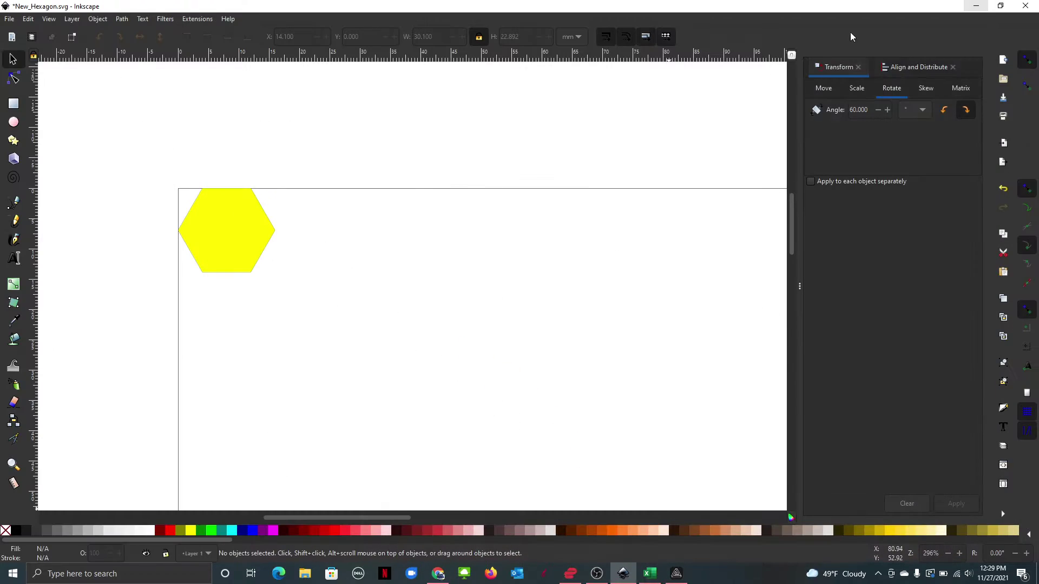
Copy the 16 mm hexagon and snap the pasted copy's left corner to the original's lower-right corner.
left_click(250, 232)
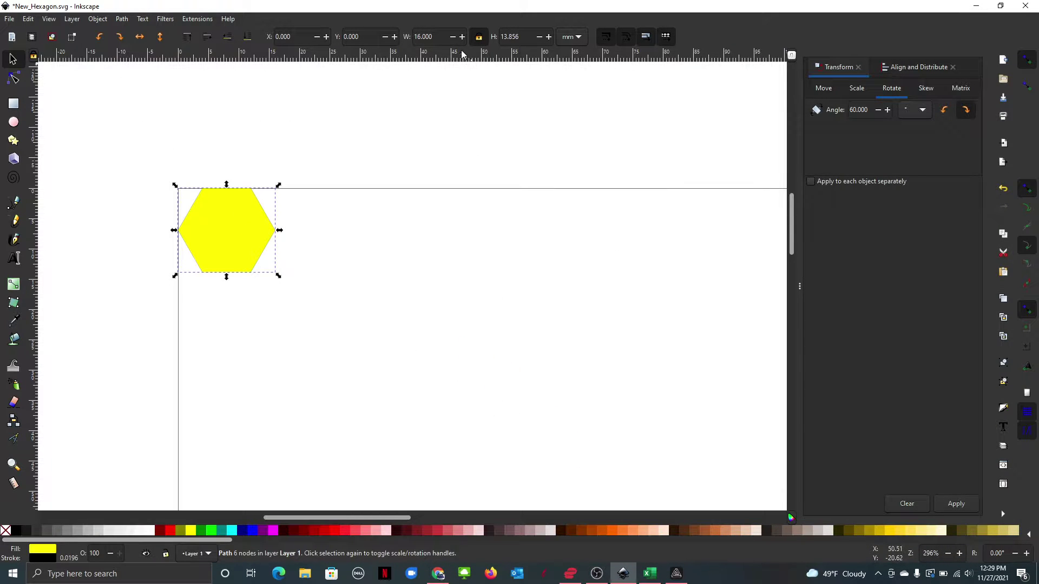
key("ctrl+c")
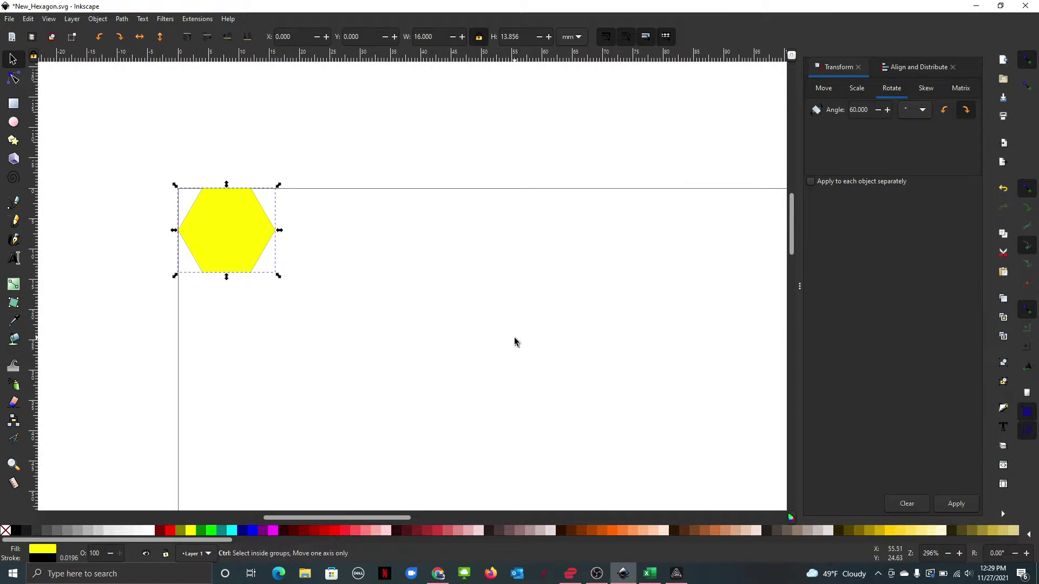
key("ctrl+v")
left_click_drag(547, 364, 344, 302)
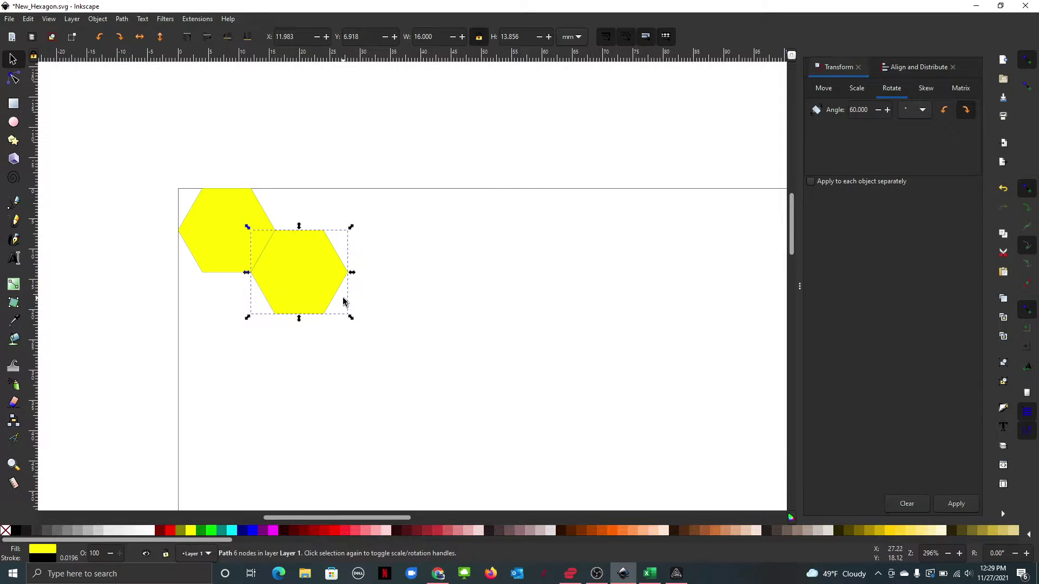
Nudge the pasted hexagon down and right to X 14.100, Y 9.035 mm, leaving a gap from the original.
key("Down")
key("Down")
key("Down")
key("Down")
key("Right")
key("Right")
key("Right")
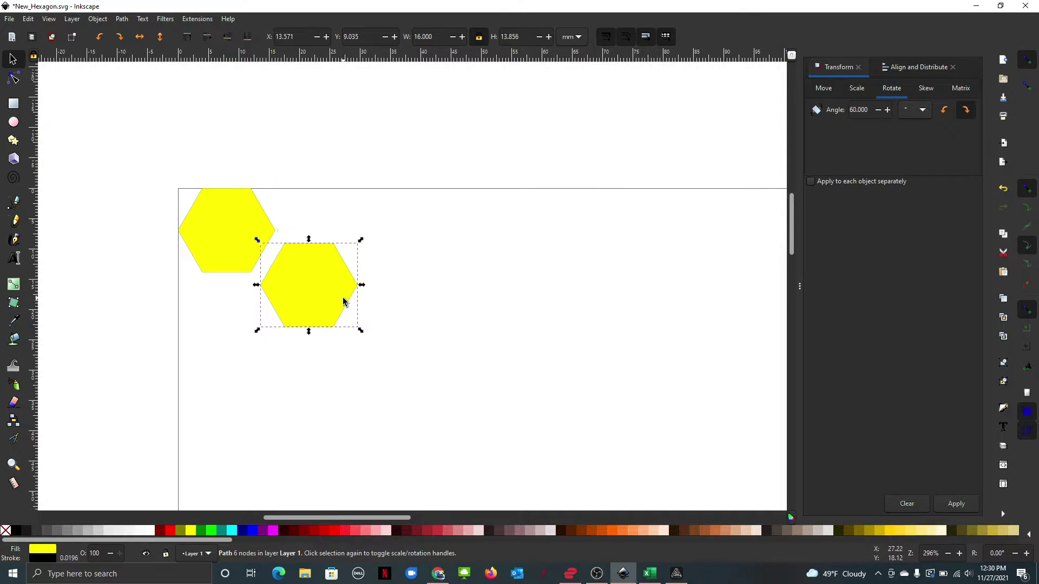
left_click(443, 303)
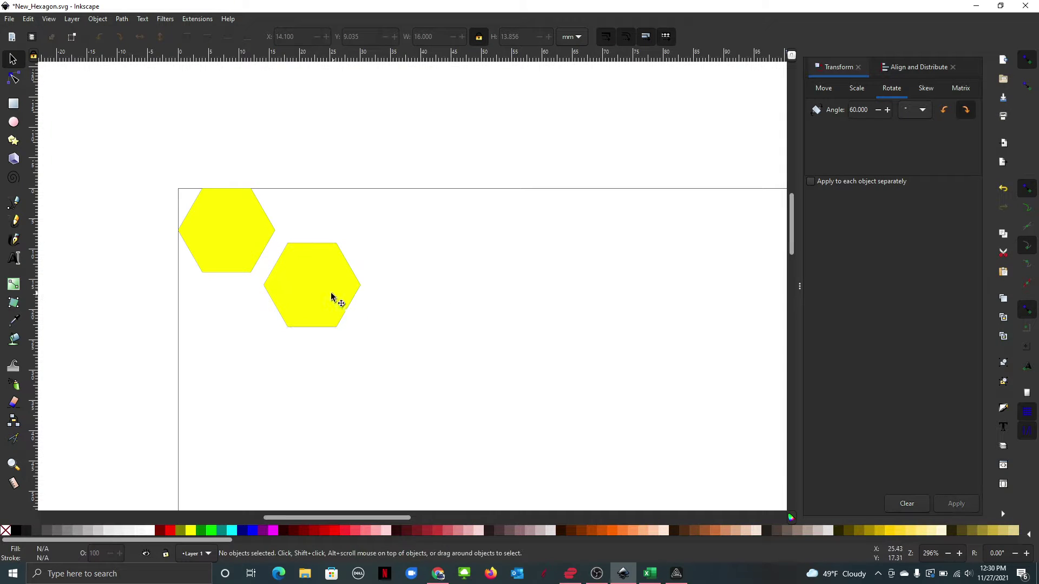
Paste another hexagon and snap its left corner to the second hexagon's upper-right corner.
left_click(339, 298)
key("ctrl+v")
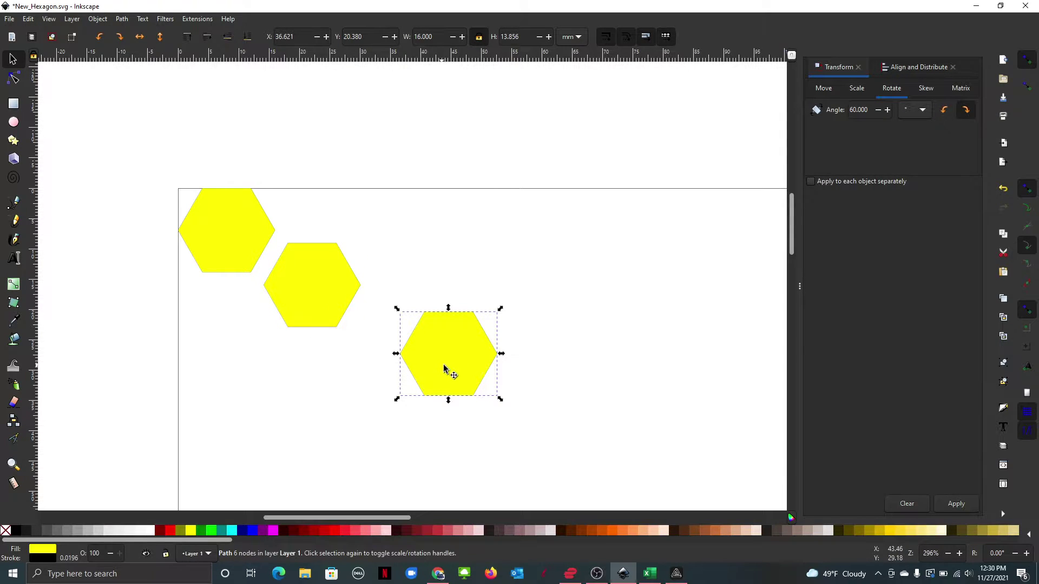
left_click_drag(447, 364, 378, 246)
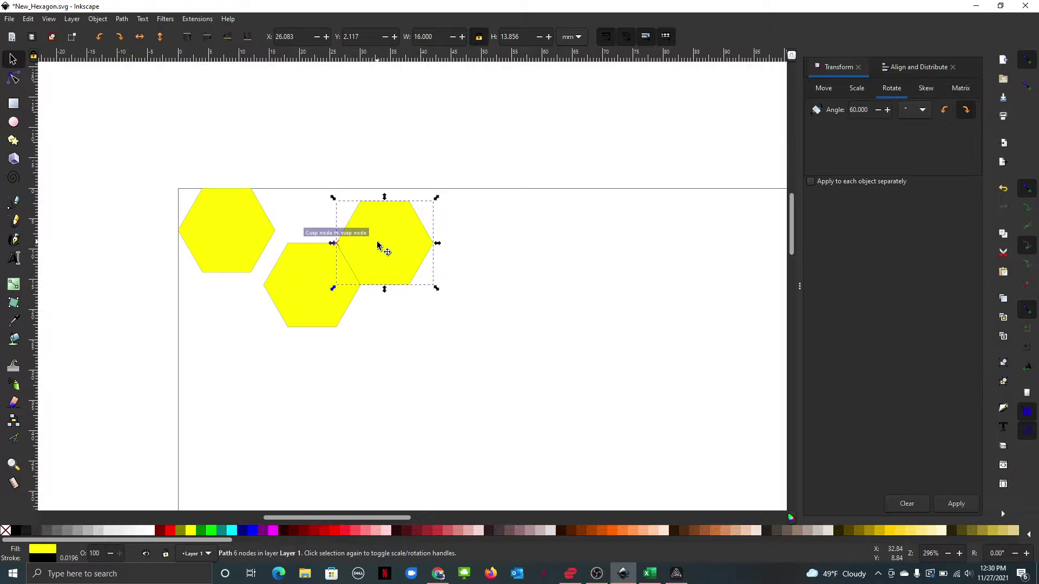
Nudge the third hexagon up and right to X 28.199, Y 0.000 mm, leaving a gap from the second.
key("Up")
key("Up")
key("Up")
key("Up")
key("Right")
key("Right")
key("Right")
key("Right")
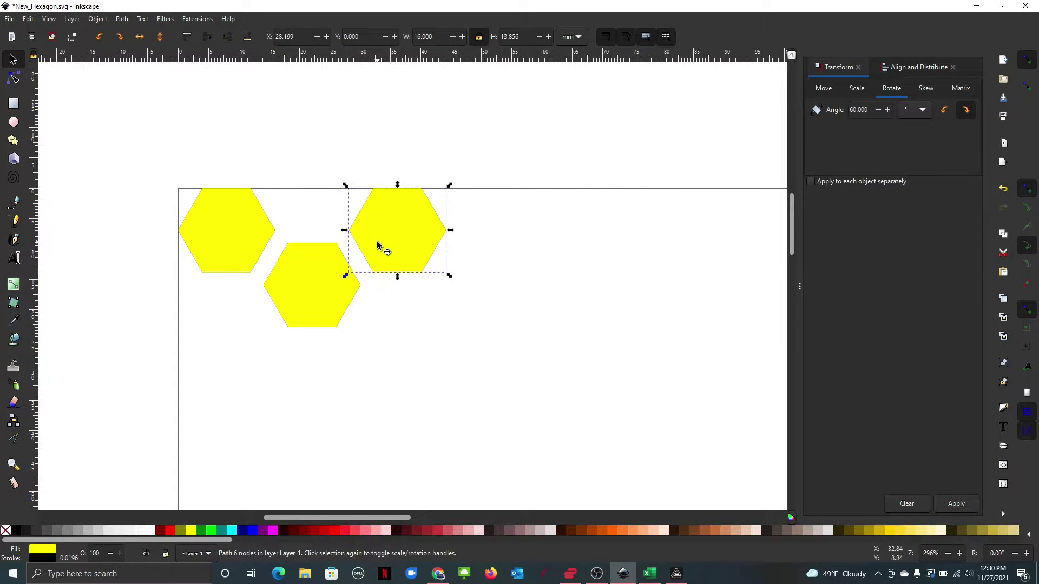
Duplicate the third hexagon, snapping the copy to its lower-right corner and nudging it down and right to X 42.299, Y 9.035 mm.
key("ctrl+d")
left_click_drag(379, 246, 471, 282)
key("Down")
key("Down")
key("Down")
key("Down")
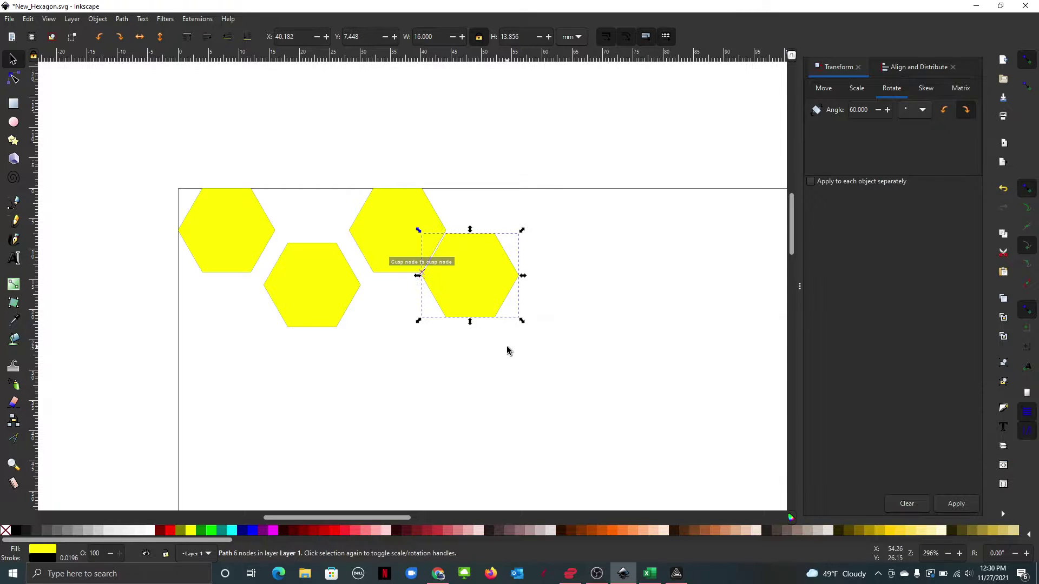
key("Right")
key("Right")
key("Right")
key("Right")
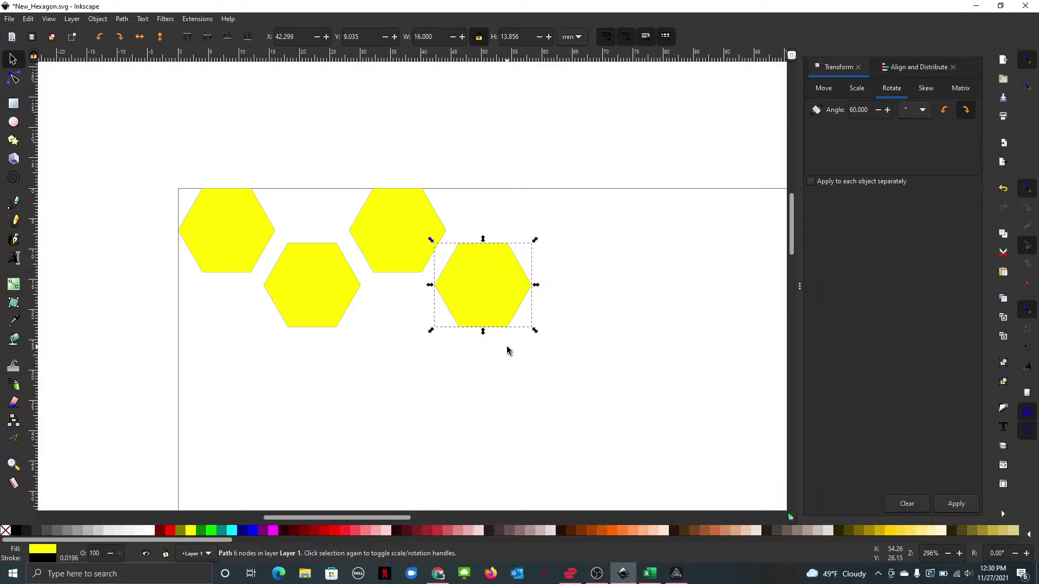
Add a fifth hexagon off the fourth's upper-right corner and nudge it up and right to X 56.399, Y 0.000 mm.
key("ctrl+c")
key("ctrl+v")
left_click_drag(564, 371, 546, 238)
key("Up")
key("Up")
key("Up")
key("Up")
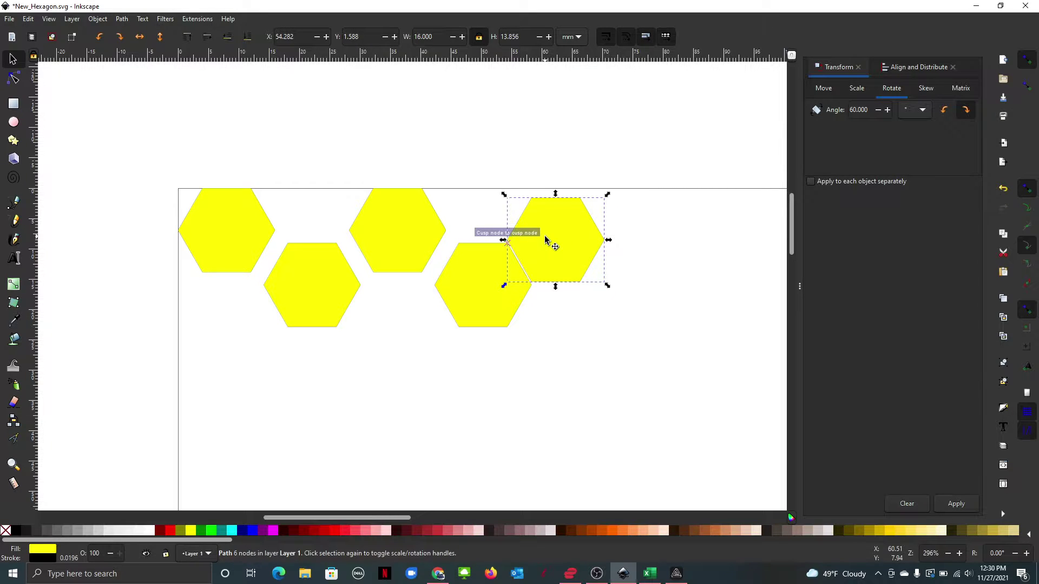
key("Right")
key("Right")
key("Right")
key("Right")
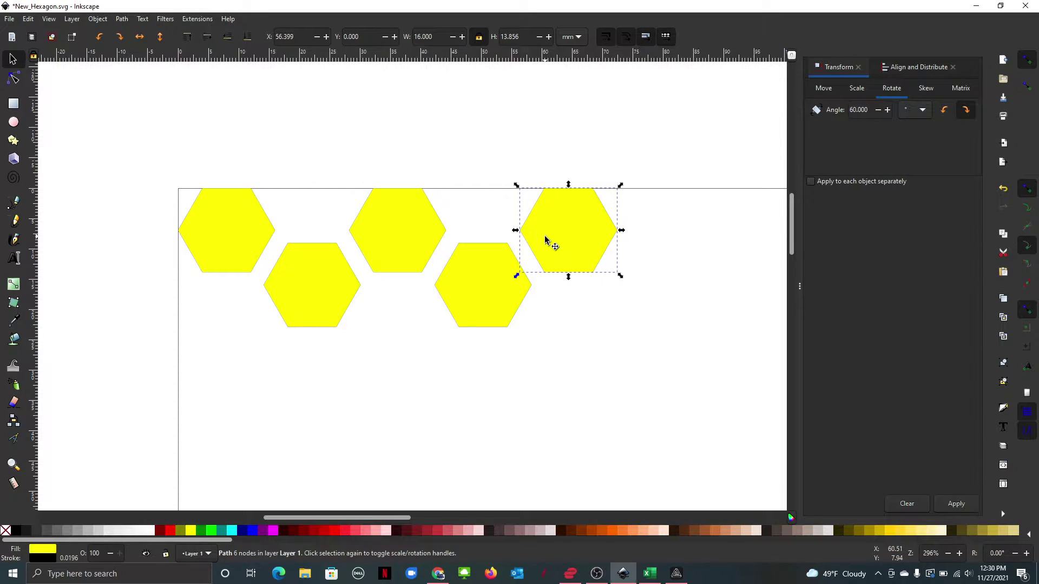
Duplicate the fifth hexagon to its lower-right corner and nudge the copy down and right to X 70.498, Y 9.035 mm.
key("ctrl+d")
left_click_drag(544, 240, 637, 281)
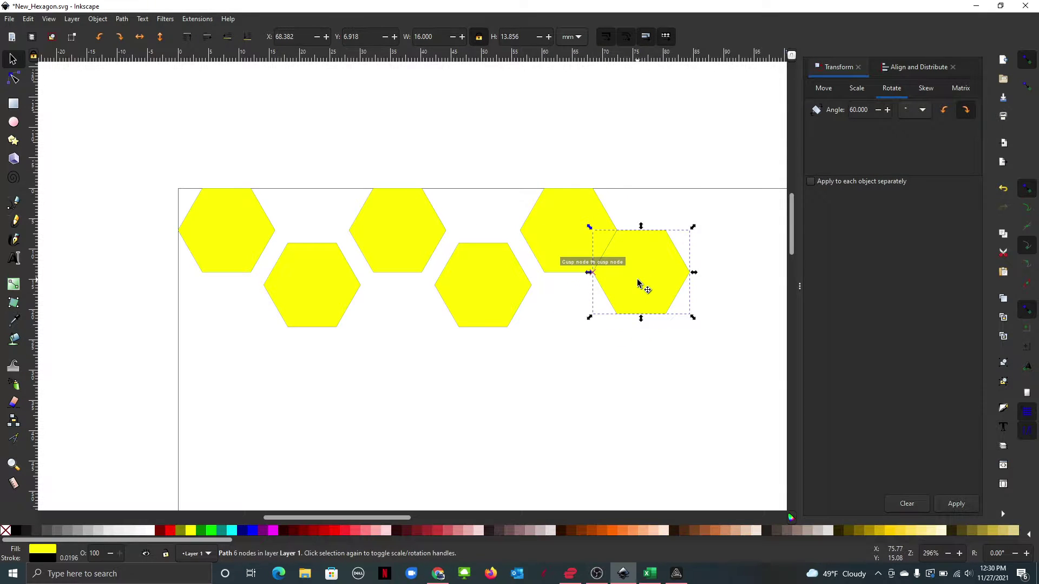
key("Down")
key("Down")
key("Down")
key("Down")
key("Right")
key("Right")
key("Right")
key("Right")
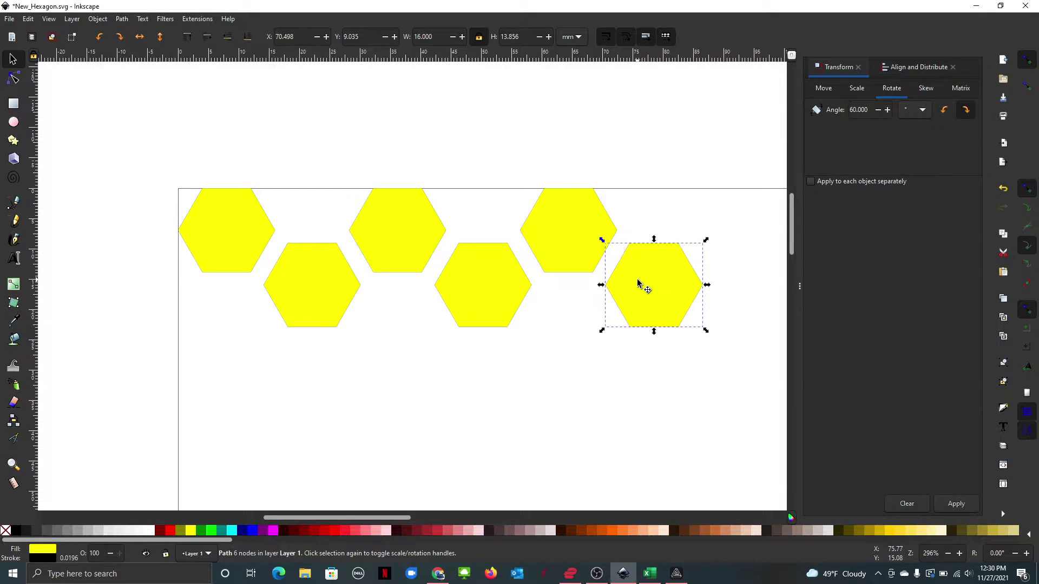
Duplicate the sixth hexagon to its upper-right corner, nudge the copy to X 84.598, Y 0.000 mm and deselect it.
key("ctrl+d")
left_click_drag(642, 283, 728, 240)
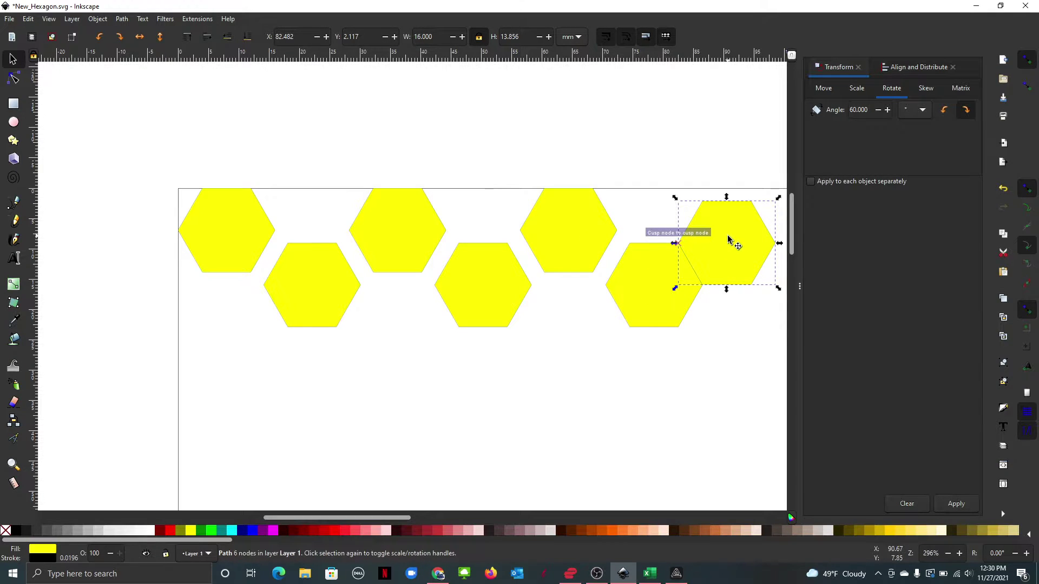
key("Up")
key("Up")
key("Up")
key("Up")
key("Right")
key("Right")
key("Right")
key("Right")
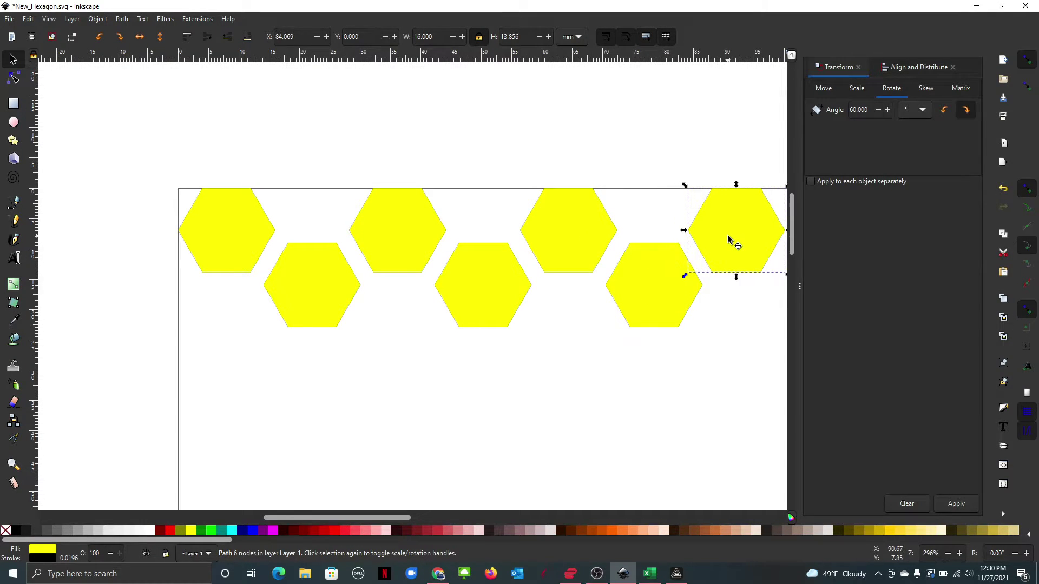
key("Escape")
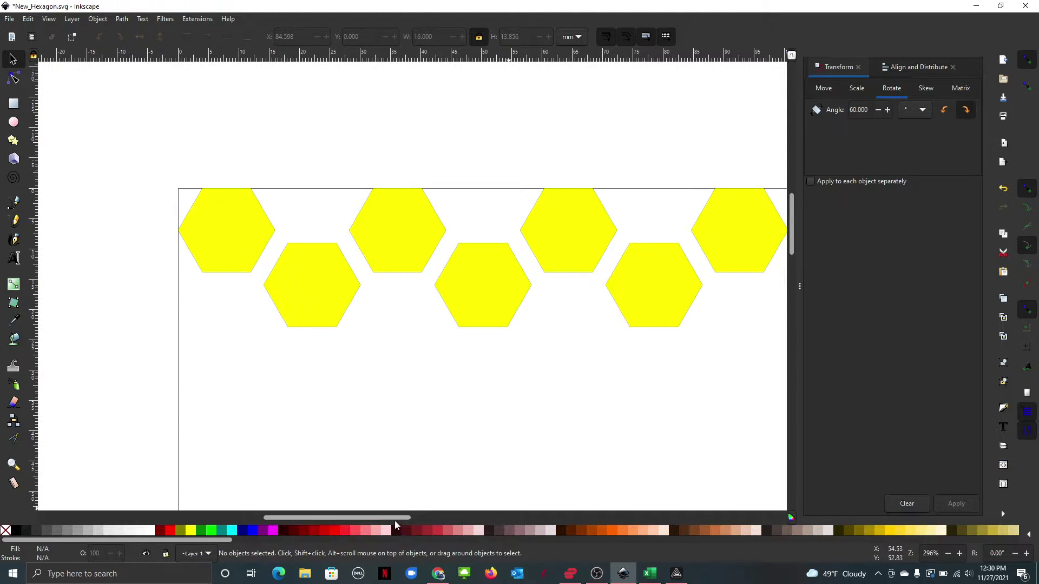
Select all seven hexagons and resize the page to the selection.
scroll(395, 523, "right", 3)
scroll(464, 395, "down", 2, "ctrl")
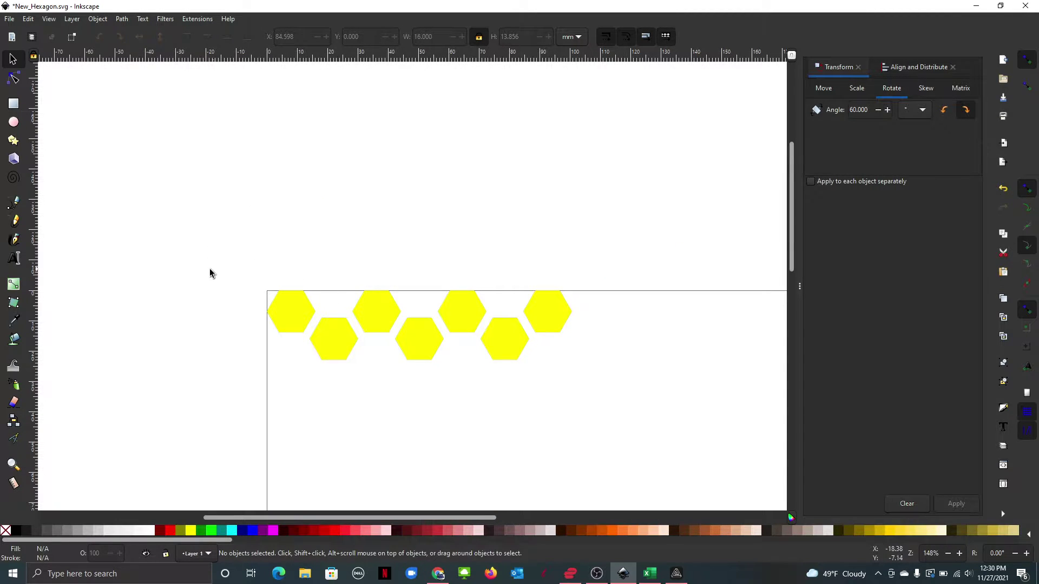
left_click_drag(210, 273, 625, 399)
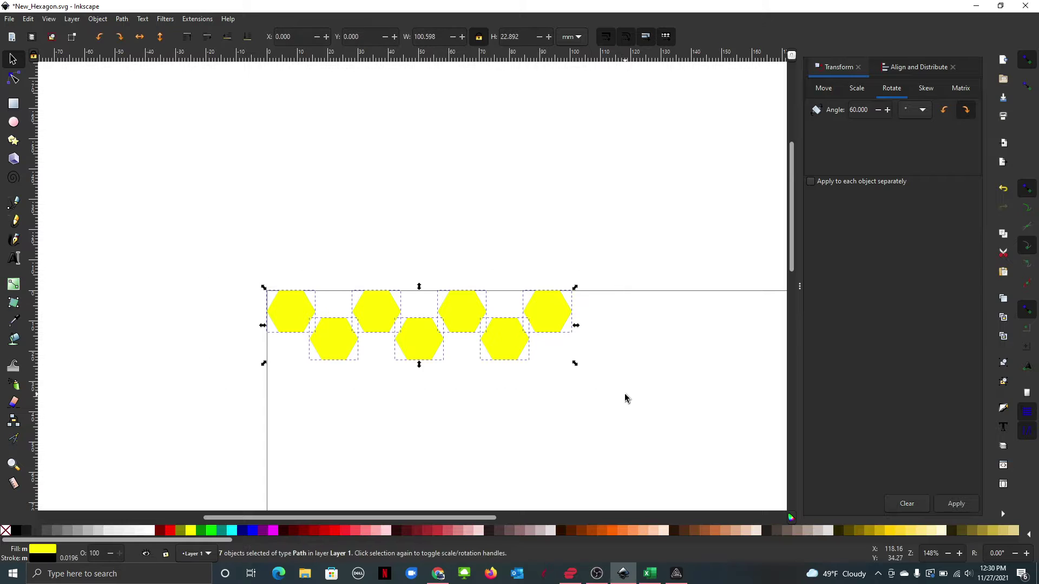
left_click(49, 19)
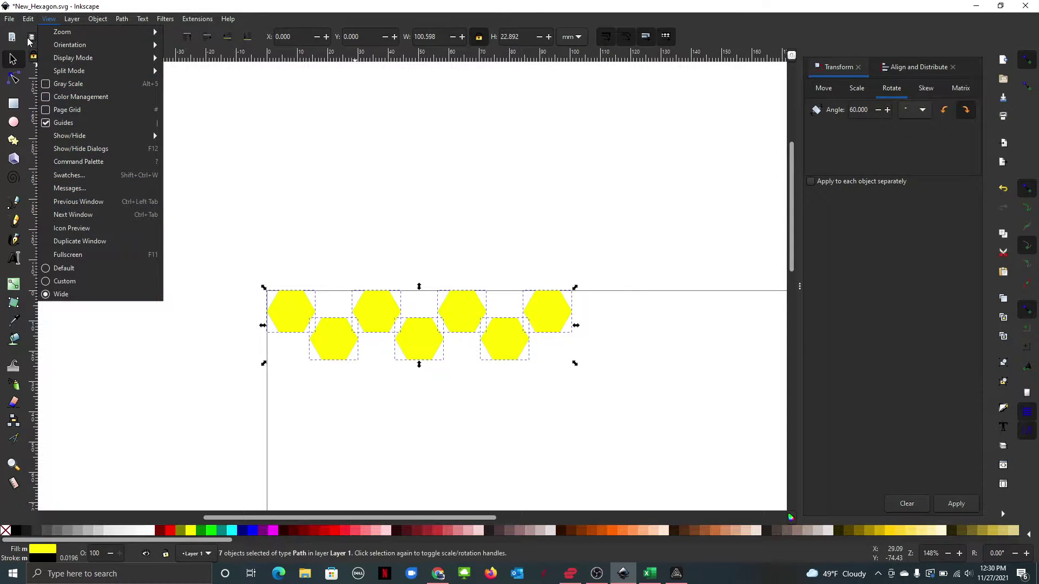
mouse_move(29, 19)
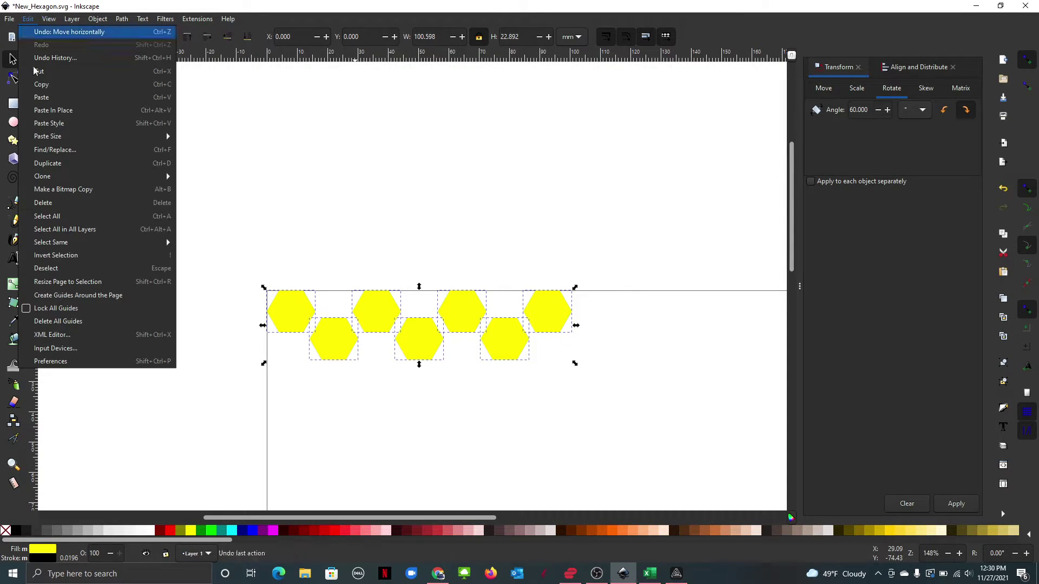
left_click(71, 282)
left_click(152, 330)
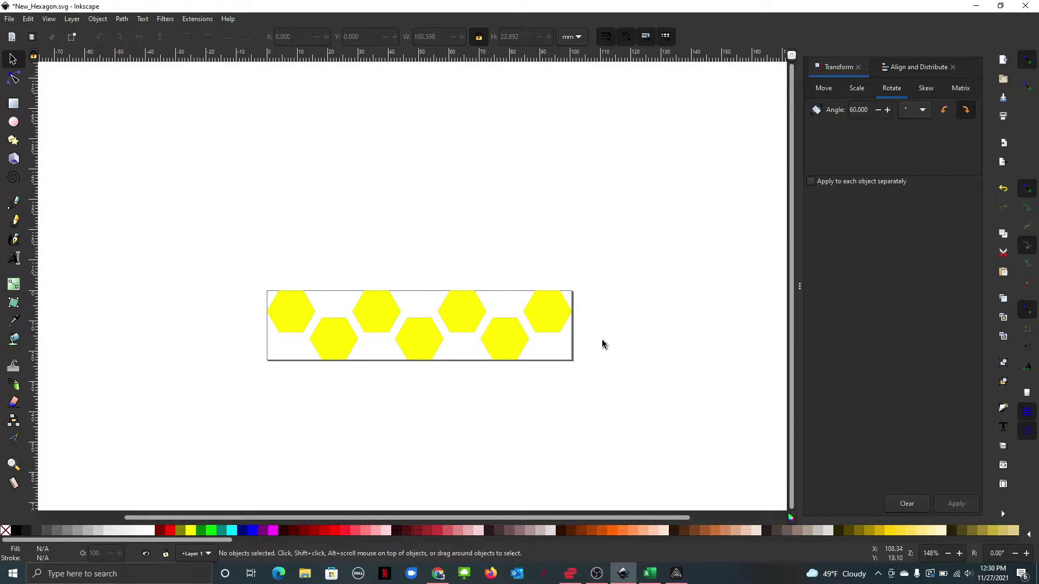
Save the seven-hexagon pattern to the existing New_Hexagon.svg file and clear the selection.
left_click_drag(622, 264, 233, 395)
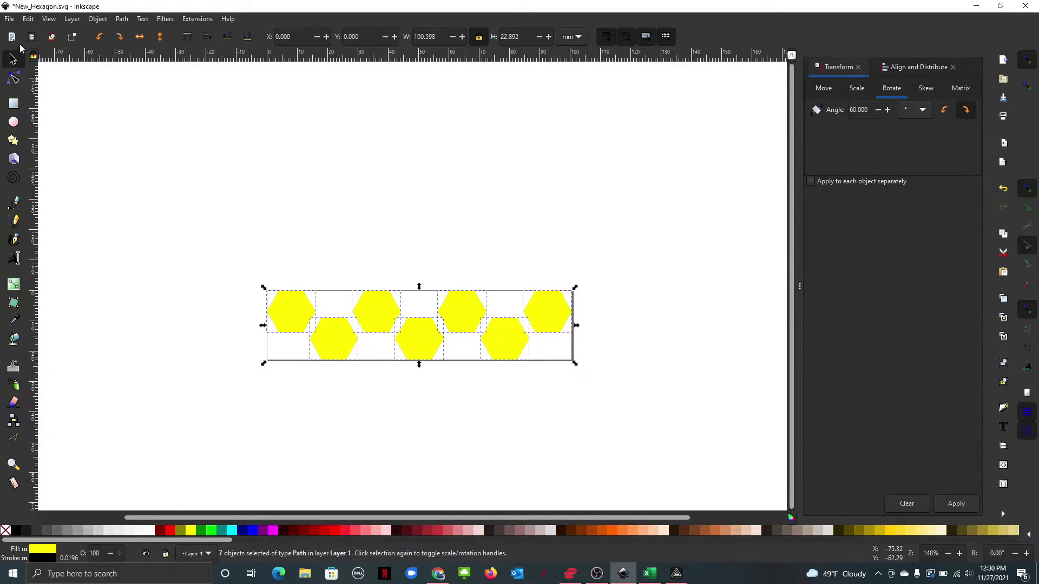
left_click(10, 19)
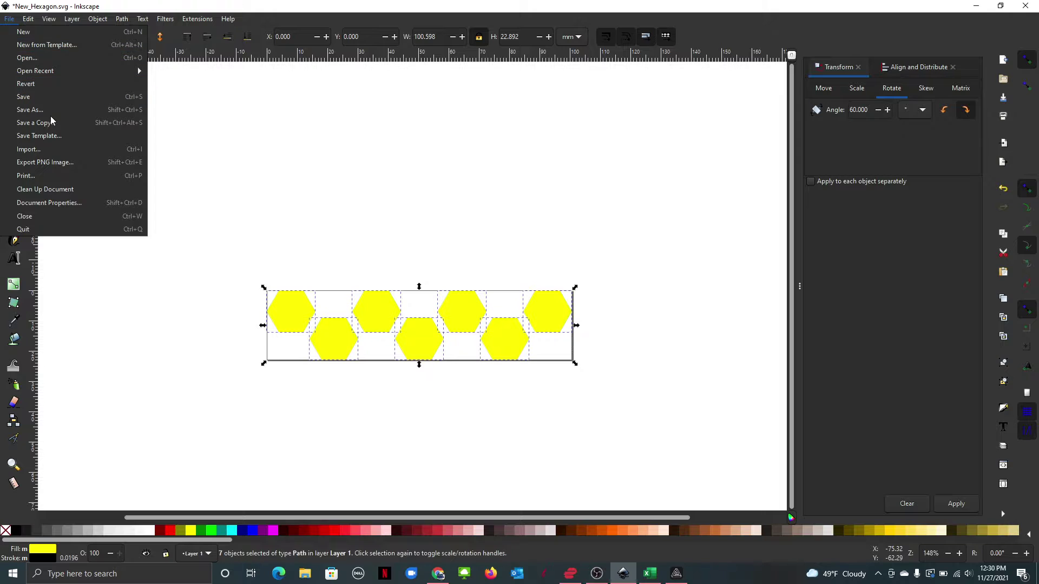
left_click(24, 97)
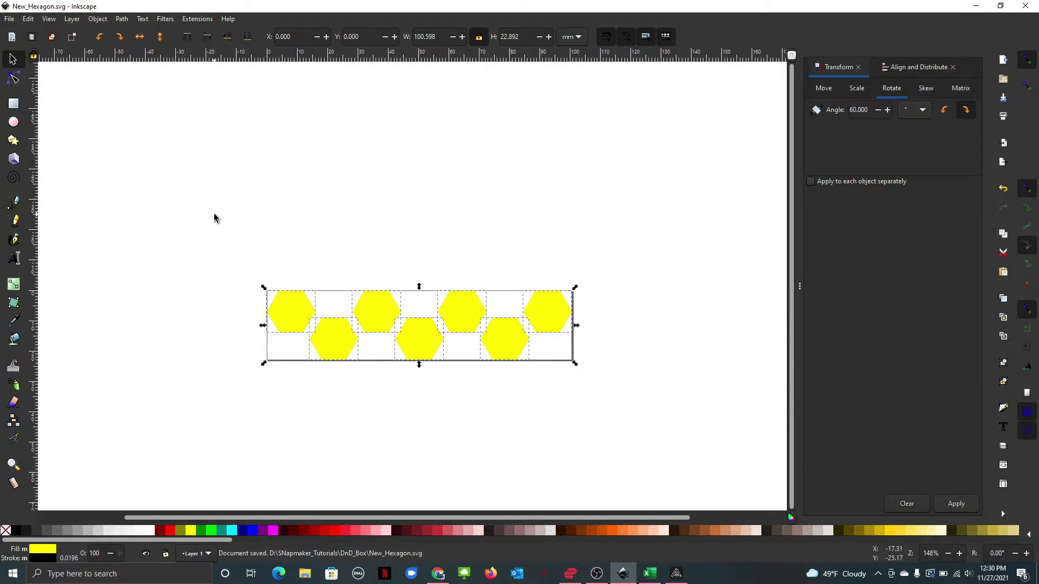
left_click(203, 231)
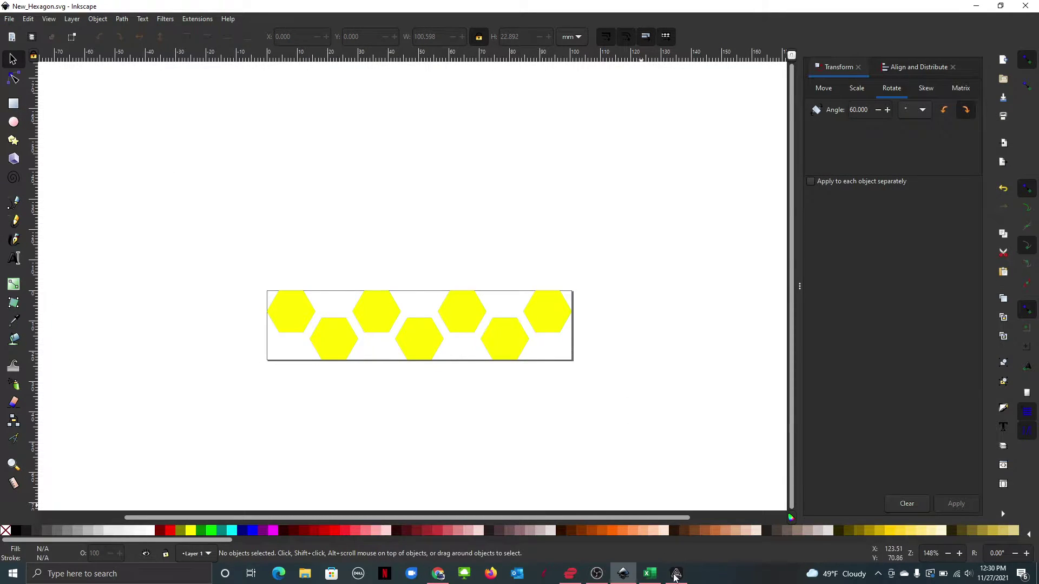
Switch to Snapmaker Luban and import New_Hexagon.svg from the DnD_Box folder.
left_click(676, 574)
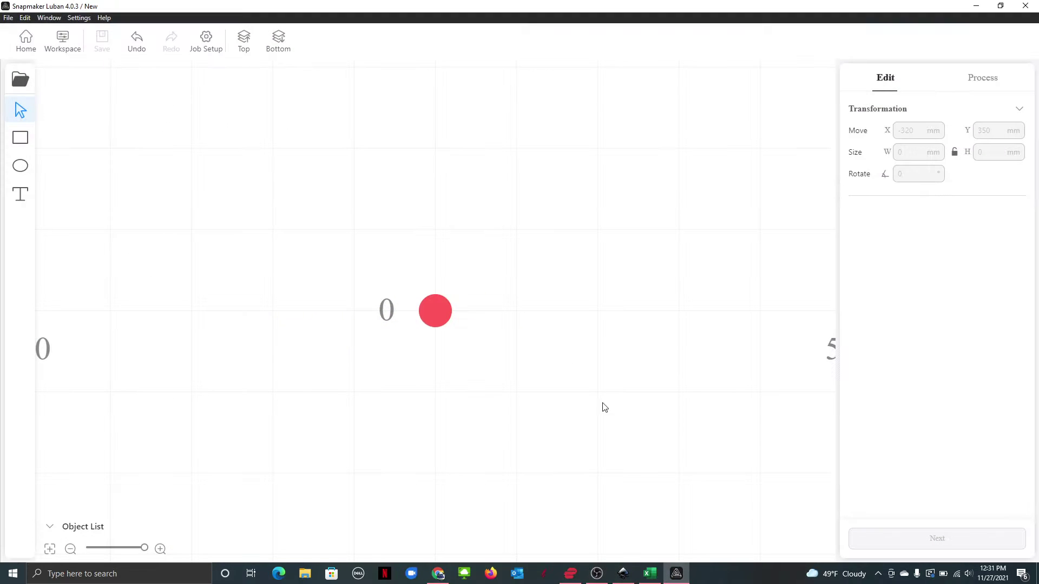
scroll(379, 250, "down", 5)
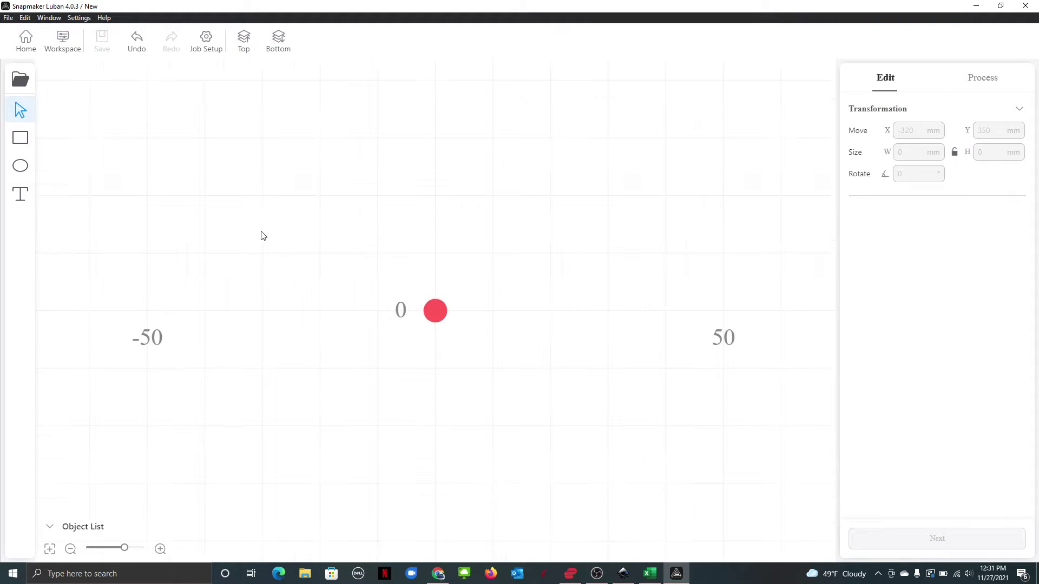
left_click(20, 79)
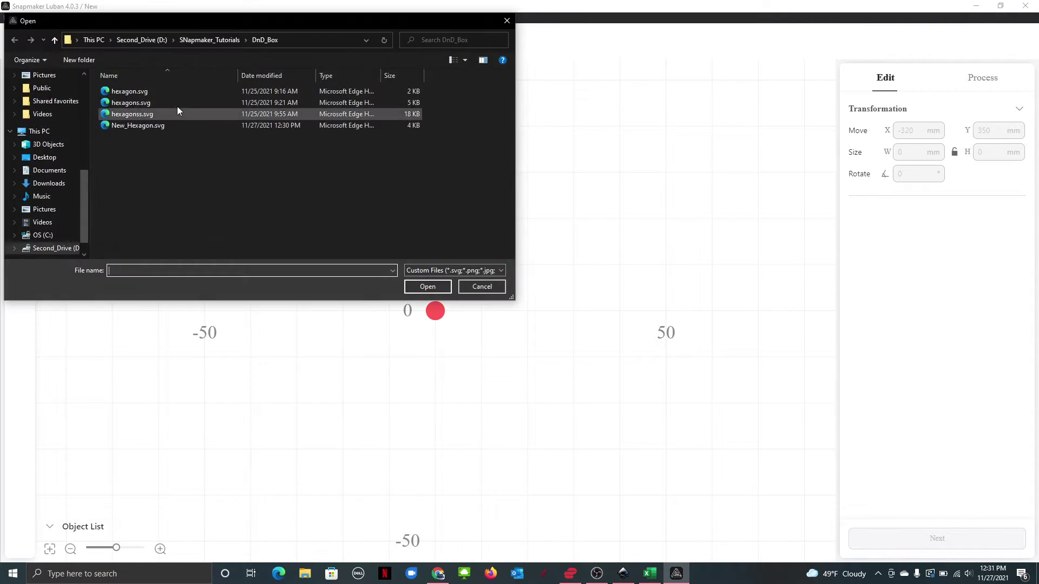
left_click(155, 126)
left_click(427, 287)
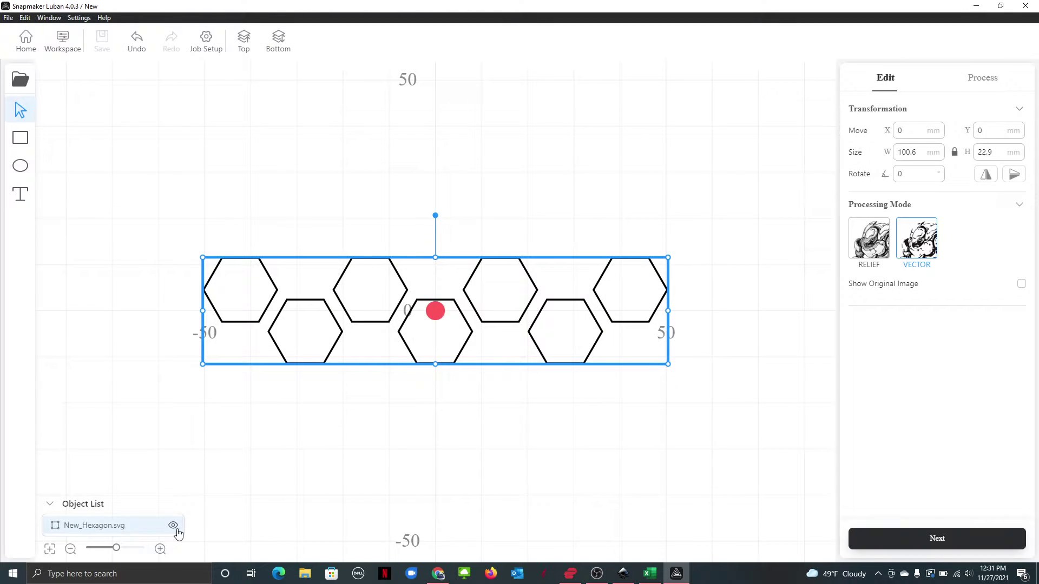
left_click(71, 550)
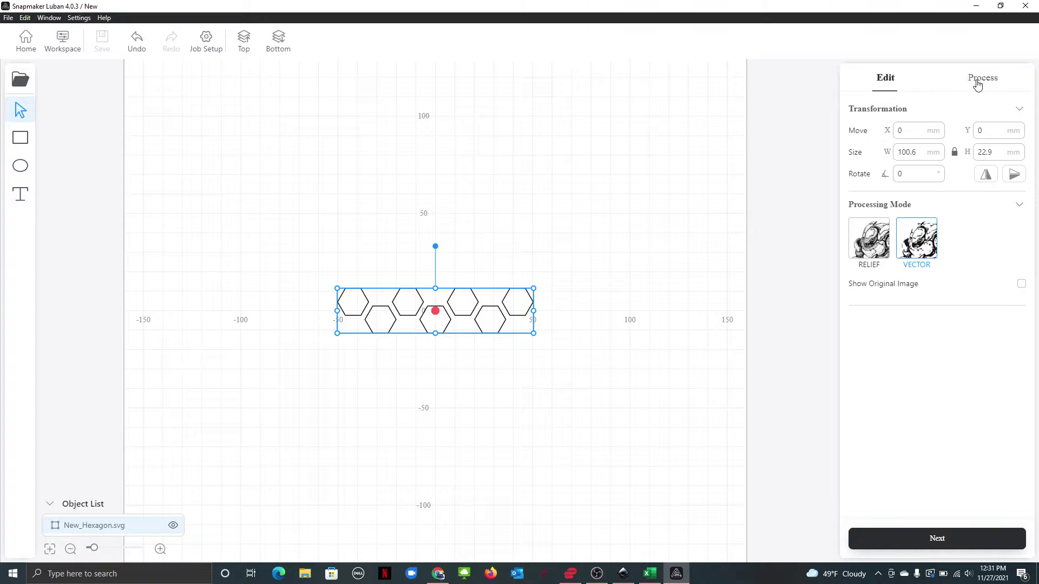
Create a vector toolpath for the imported hexagon pattern with the Fill method, keeping the other default settings.
left_click(981, 82)
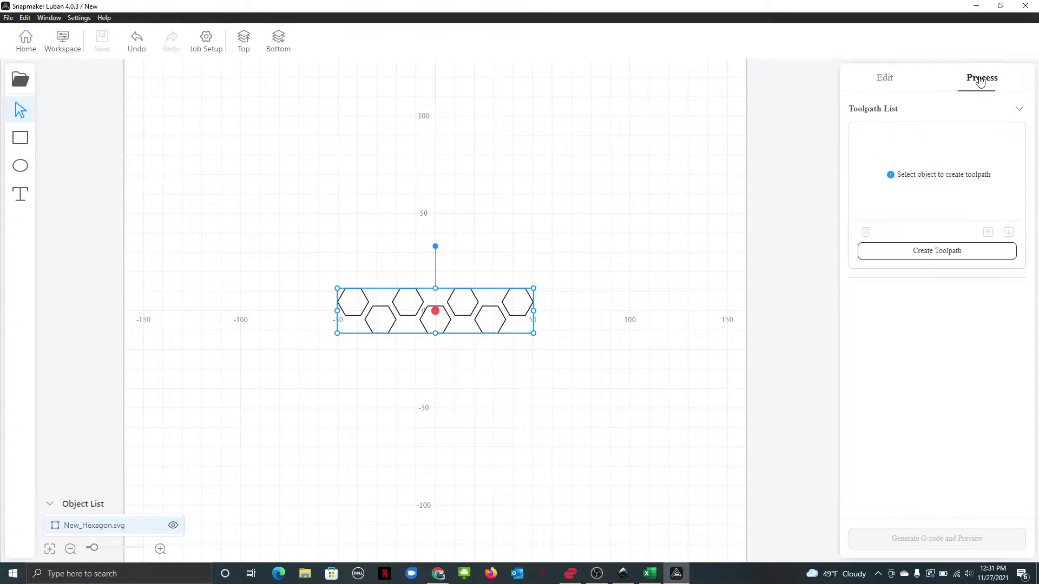
left_click(958, 252)
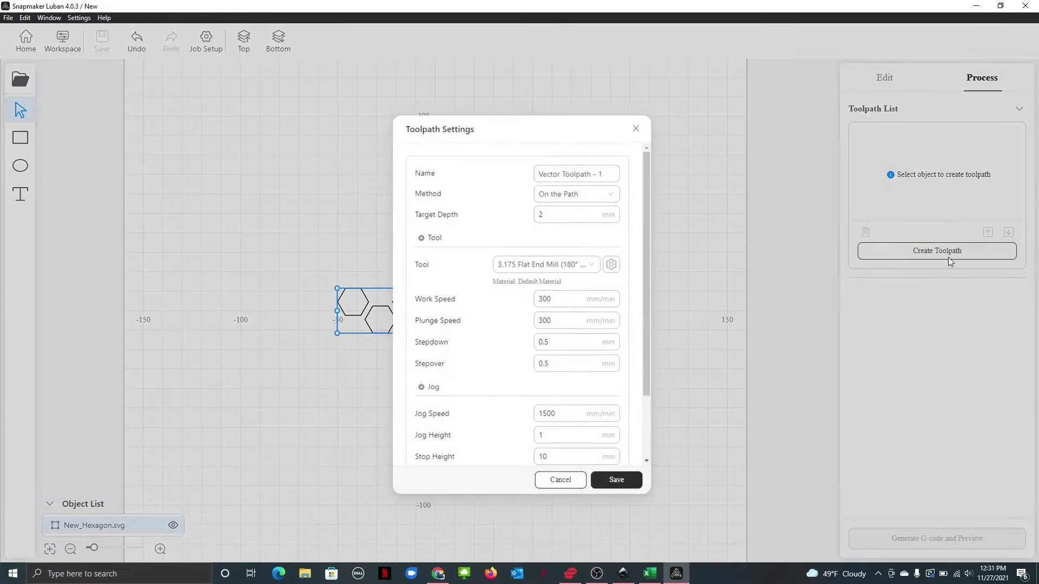
left_click(617, 200)
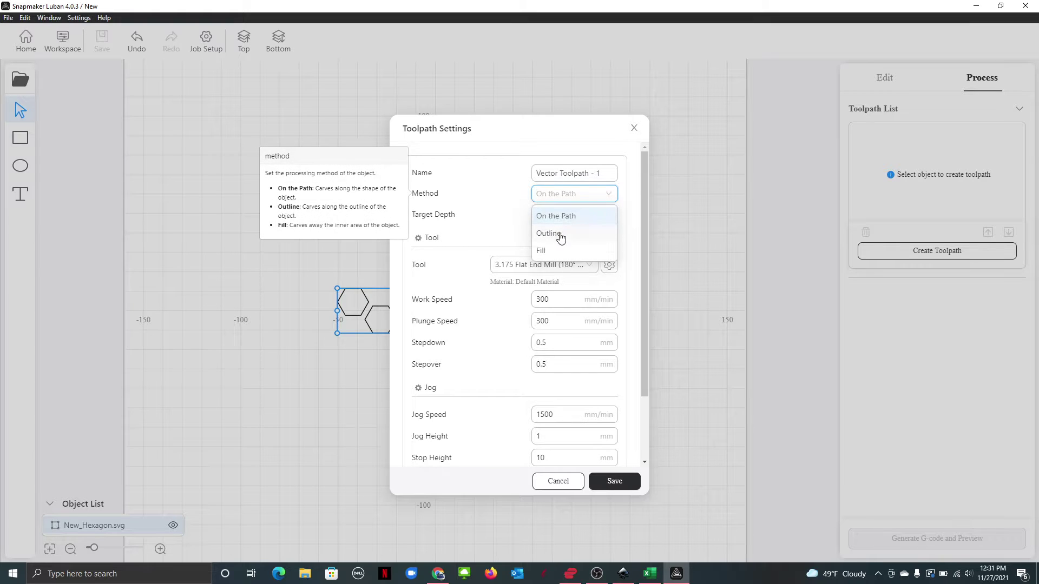
left_click(553, 251)
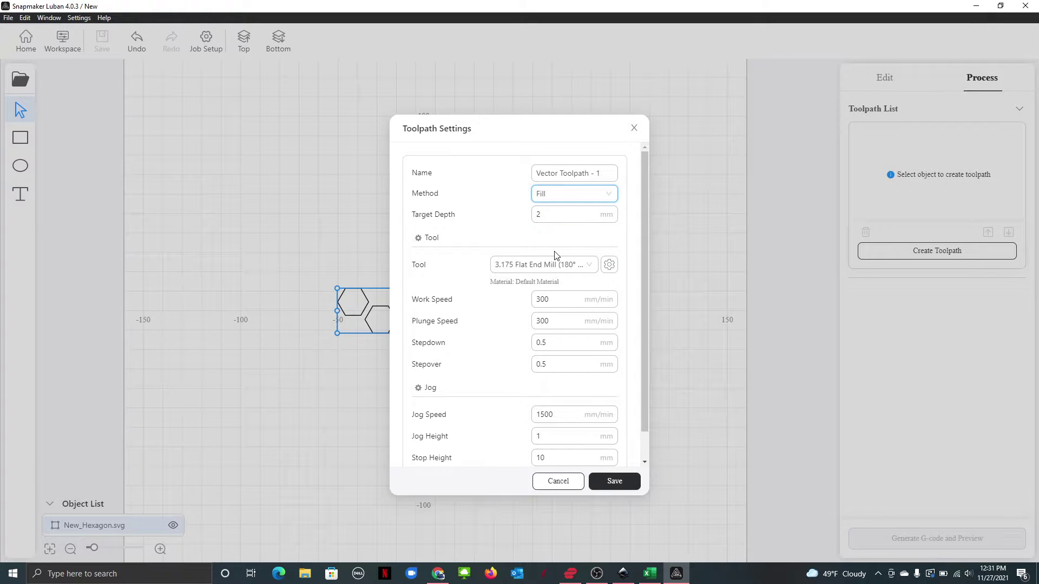
left_click(615, 481)
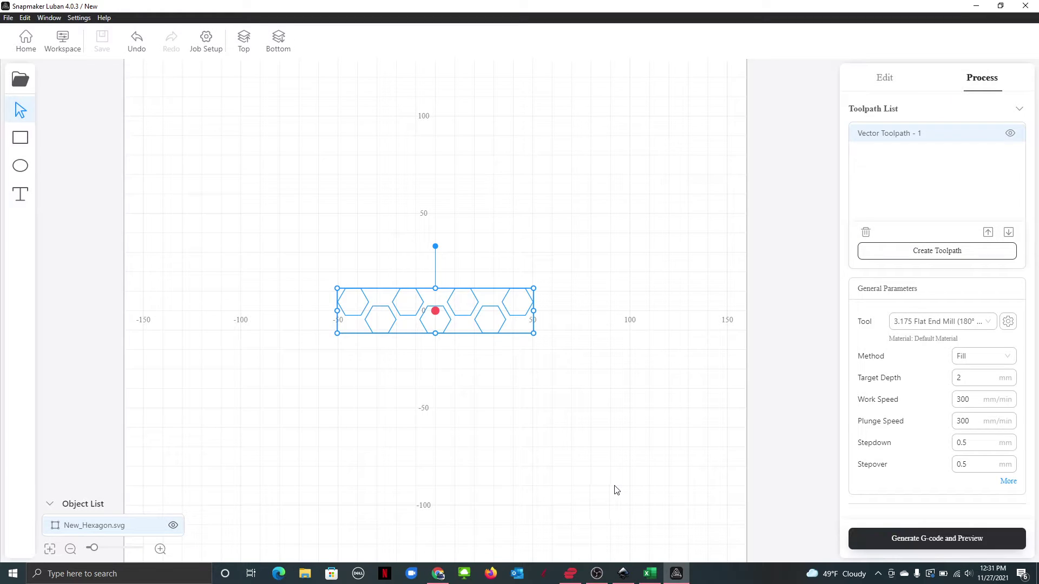
left_click(403, 368)
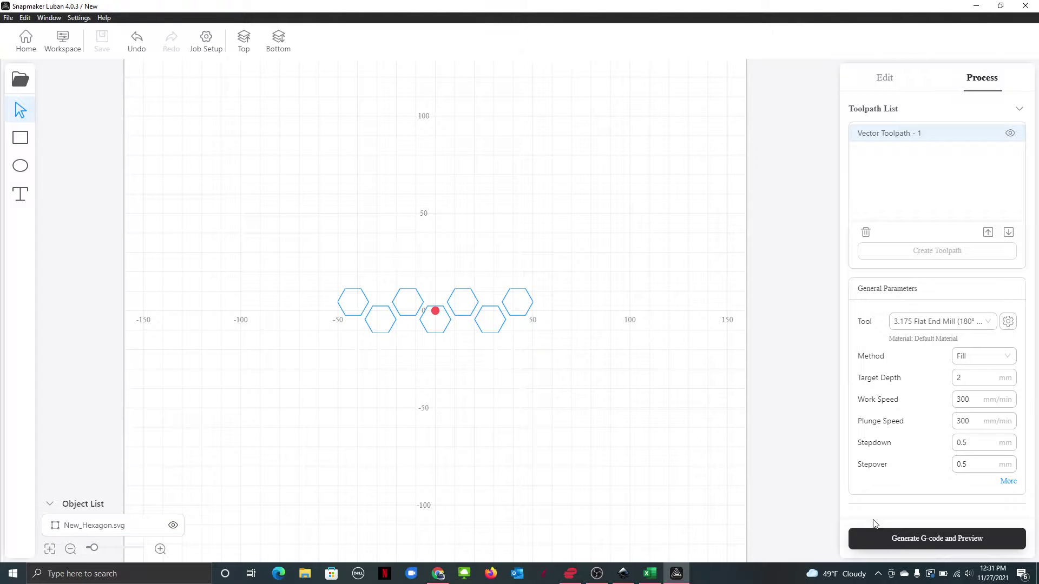
Generate the G-code preview and examine the fill toolpaths of the hexagons from several angles.
left_click(876, 536)
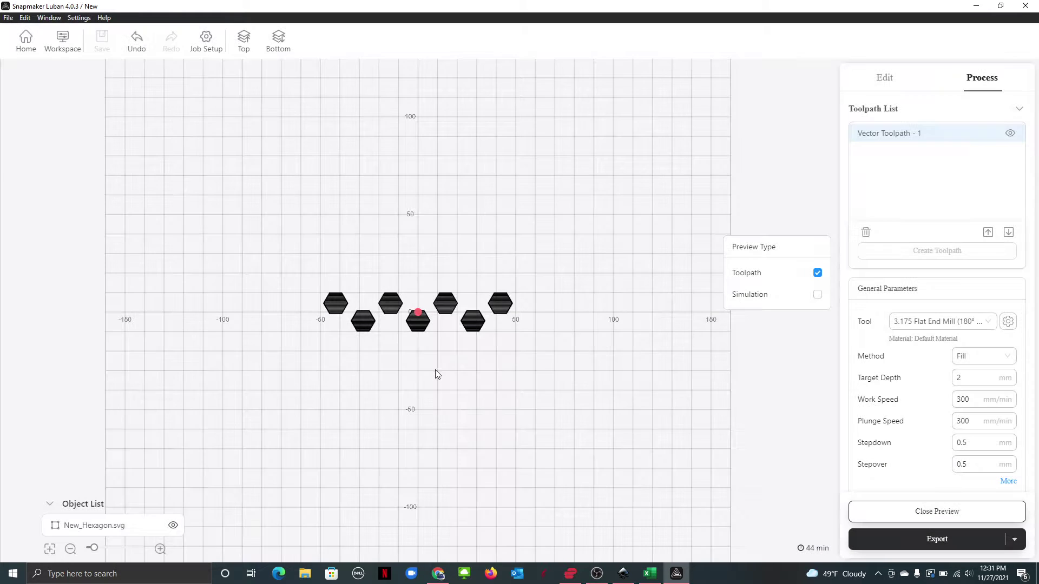
left_click_drag(438, 375, 417, 338)
scroll(414, 334, "up", 3)
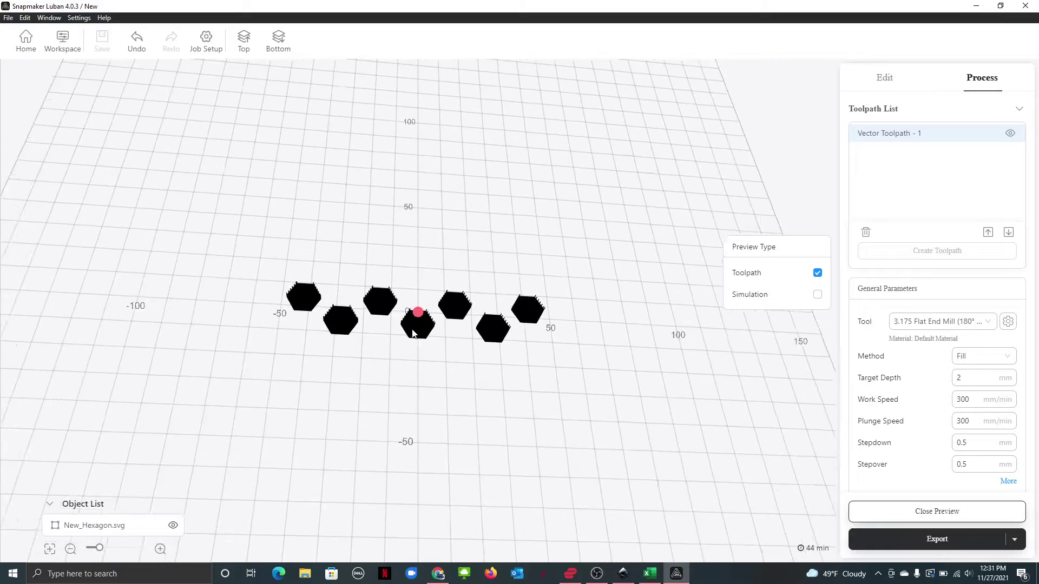
scroll(412, 330, "up", 6)
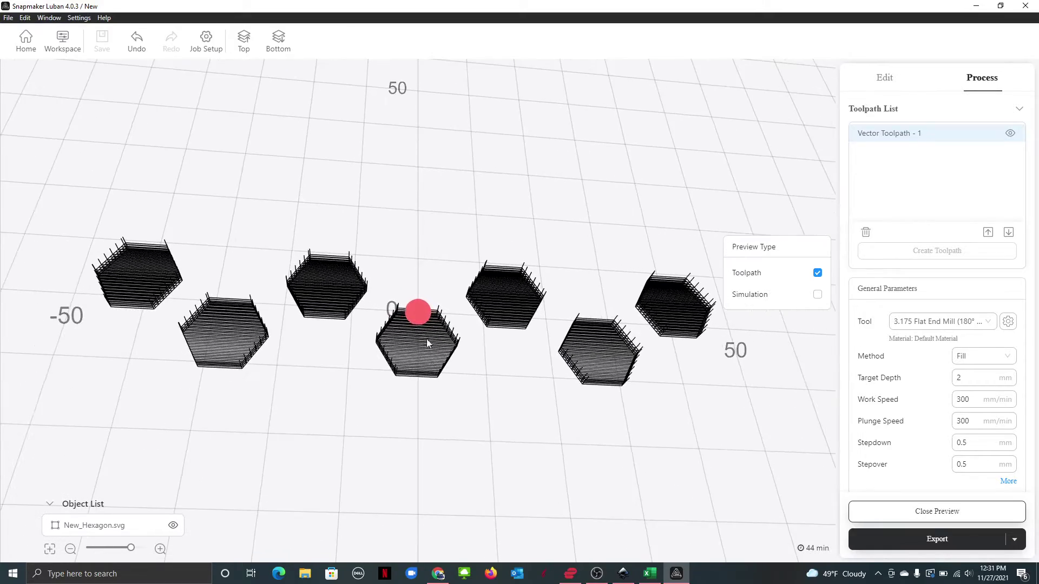
left_click_drag(428, 344, 483, 440)
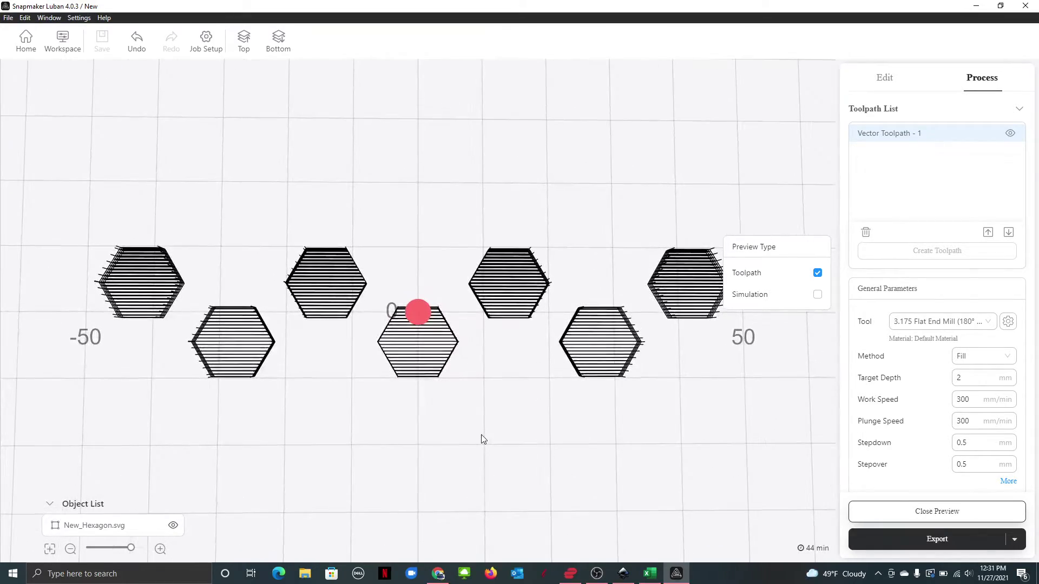
scroll(508, 385, "down", 5)
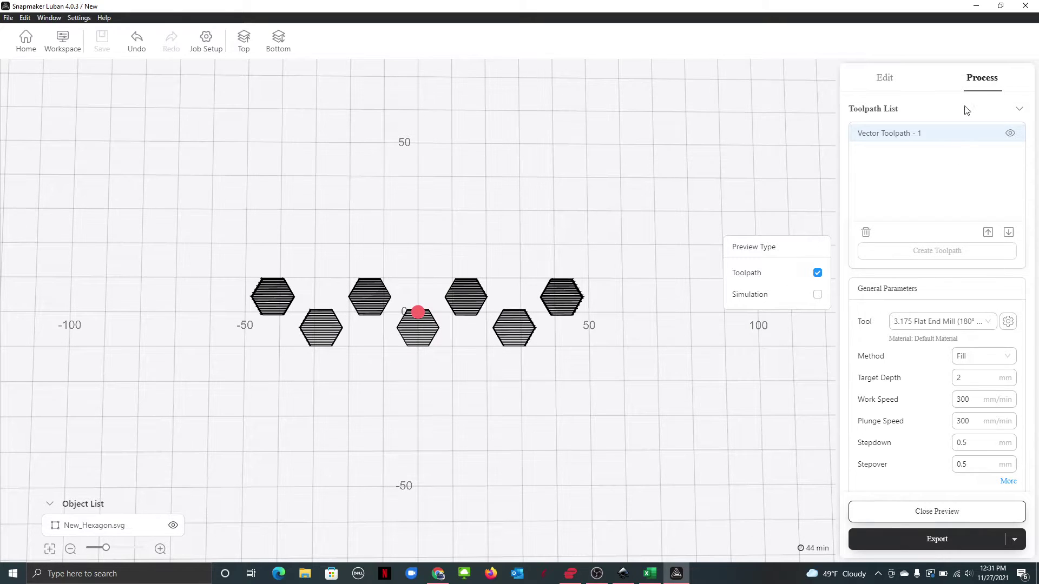
Return to object editing and draw a circle about 9.5 mm high beside the hexagons, centred near X -70, Y 3 mm.
left_click(942, 135)
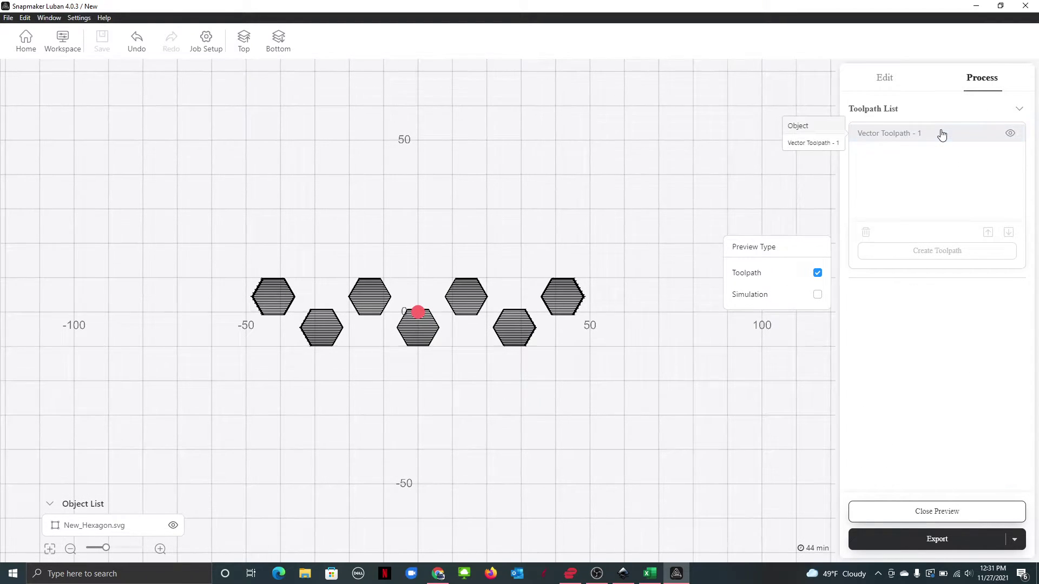
left_click(897, 135)
left_click(885, 83)
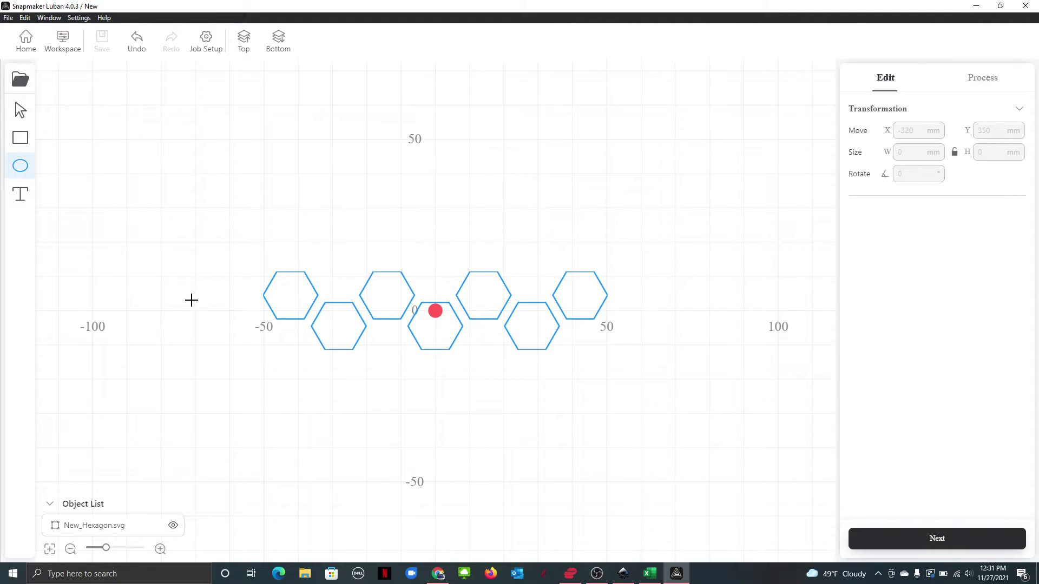
left_click_drag(195, 300, 211, 311)
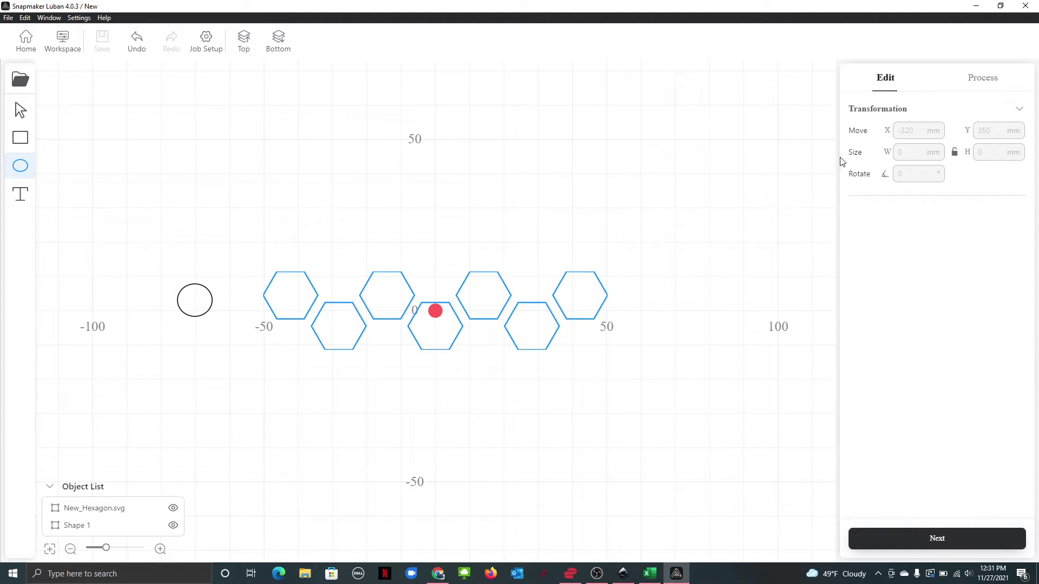
left_click(20, 111)
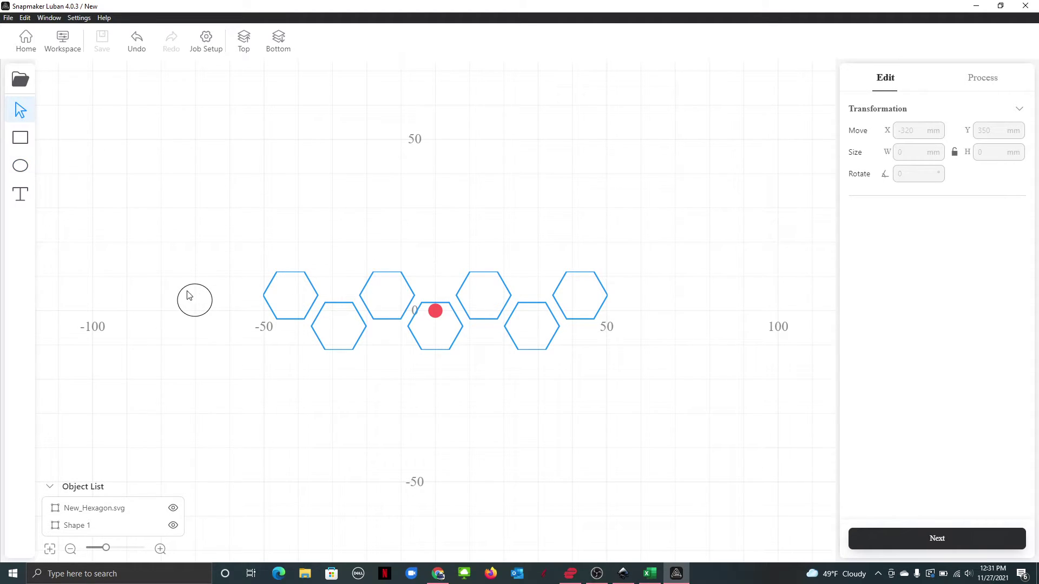
Resize the drawn circle to 4.1 mm wide and 4.1 mm high, unlocking the aspect ratio between the two values.
left_click(98, 526)
left_click_drag(920, 152, 890, 156)
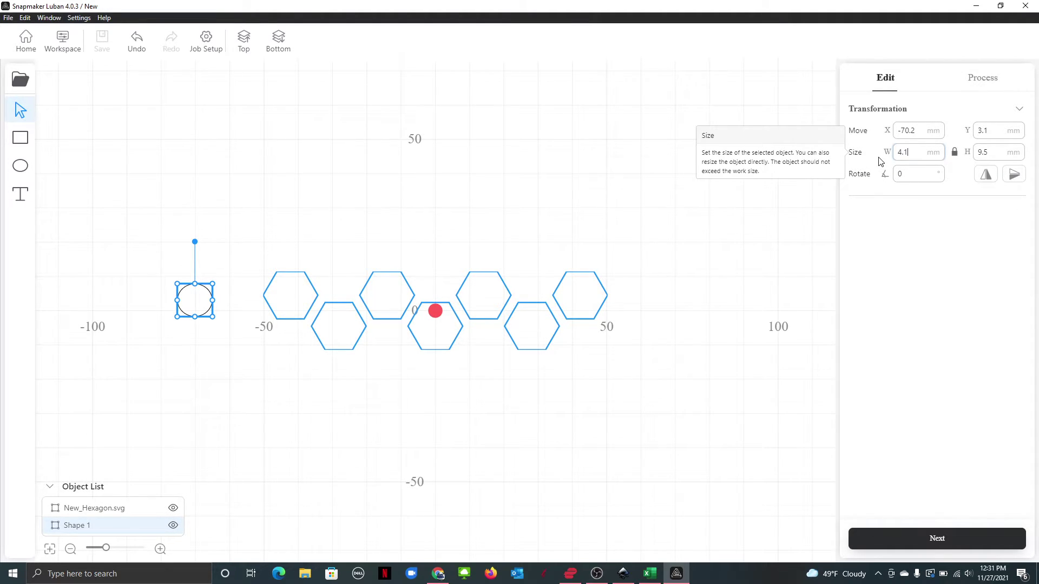
key("Return")
left_click(957, 153)
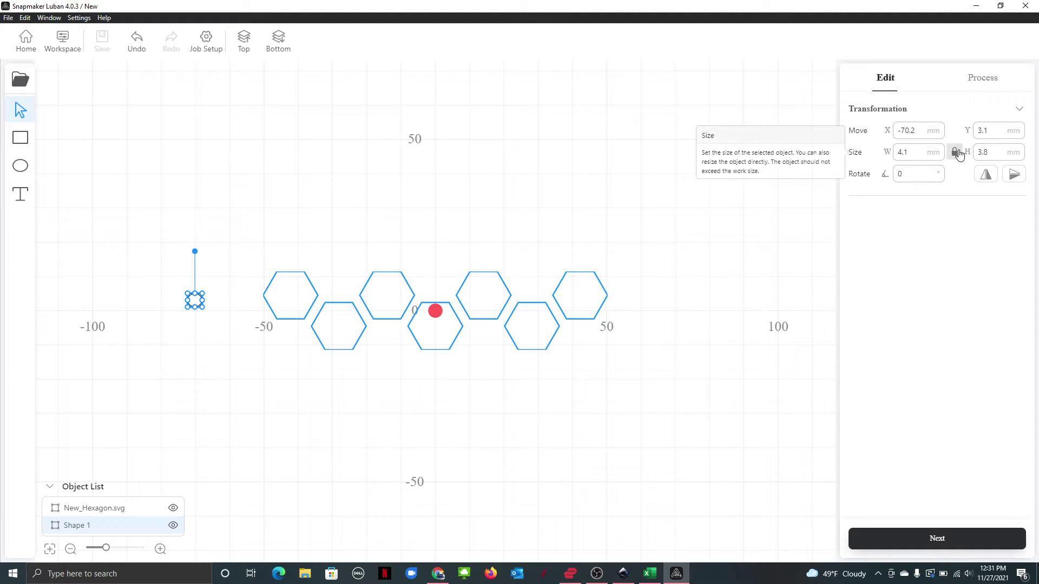
left_click_drag(1000, 153, 969, 156)
type("4.1")
key("Return")
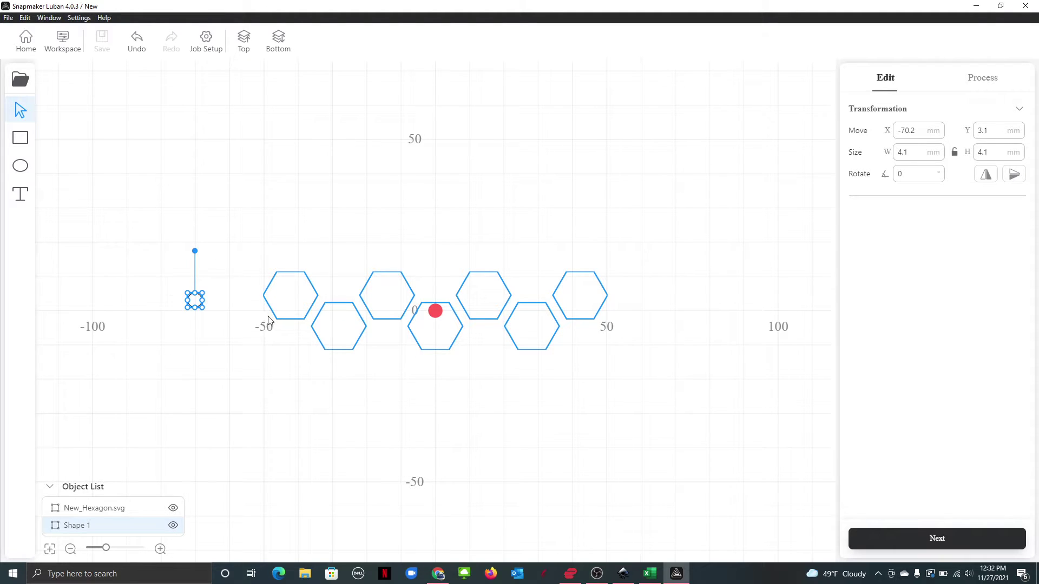
left_click(173, 290)
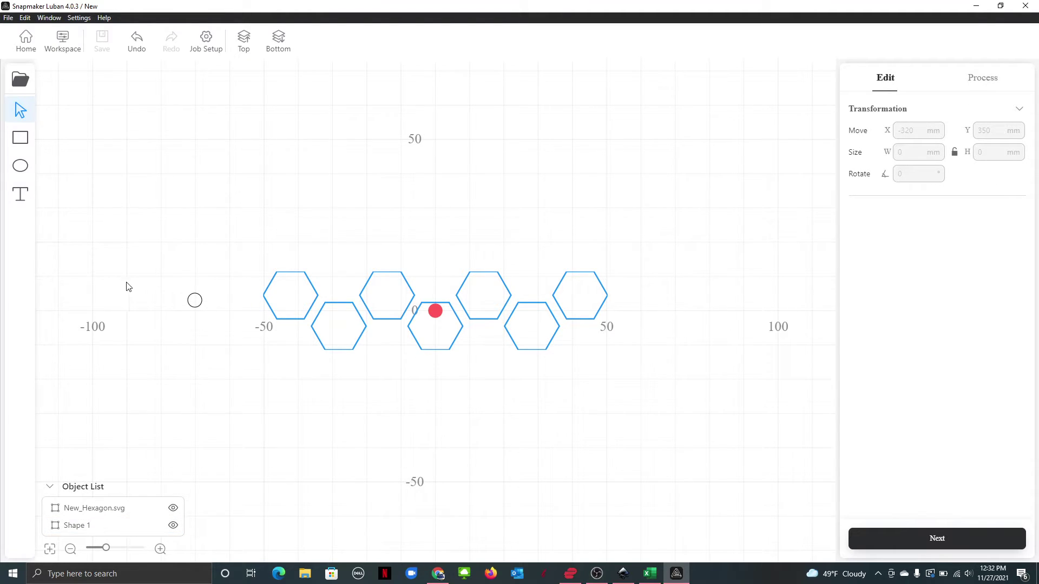
Position the 4.1 mm circle at X -57, Y 0 mm and clear the selection.
left_click(76, 525)
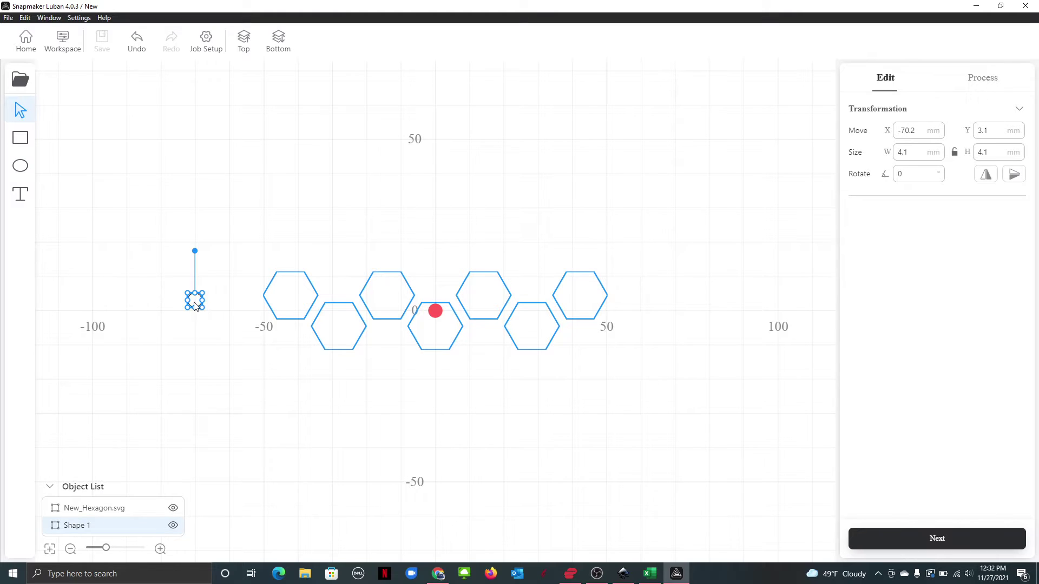
left_click_drag(195, 307, 240, 316)
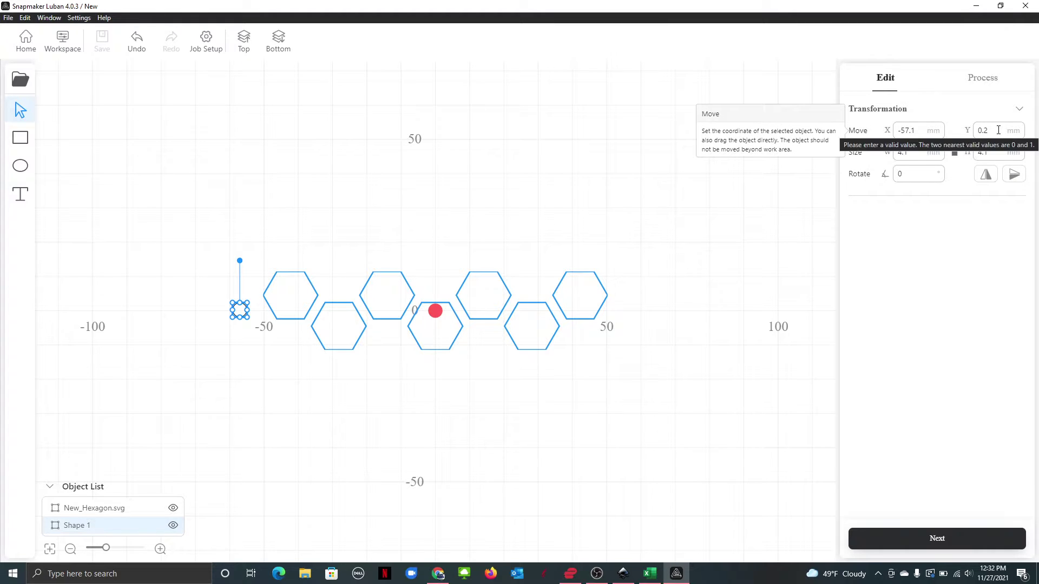
left_click_drag(999, 130, 961, 135)
type("0")
key("Return")
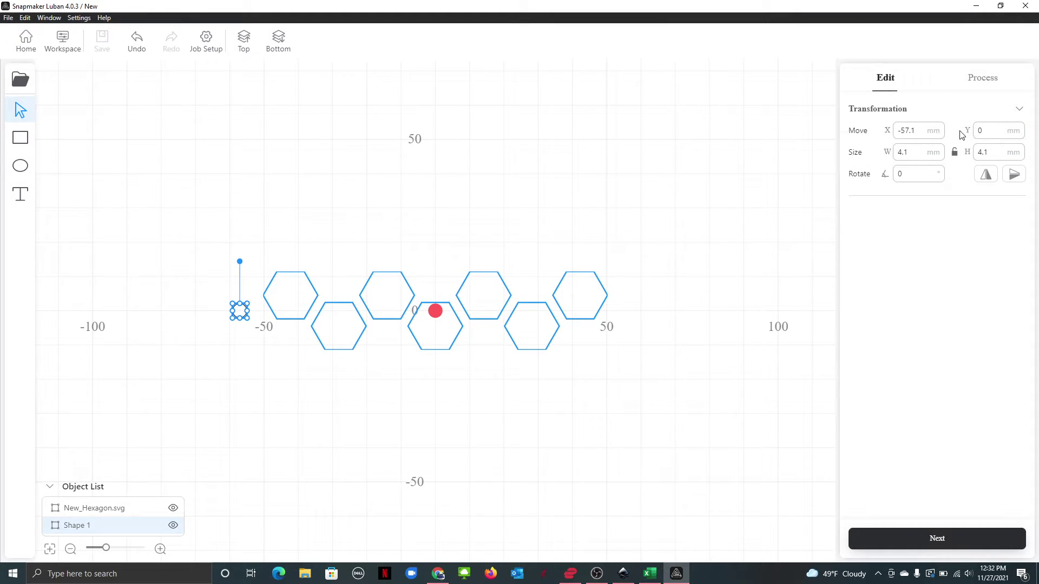
left_click_drag(917, 130, 892, 131)
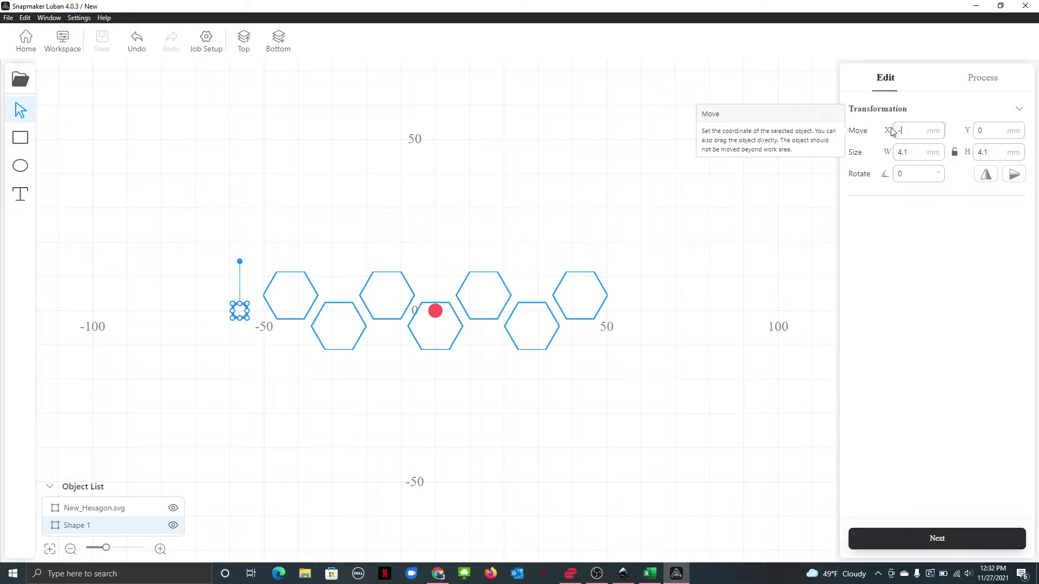
key("Return")
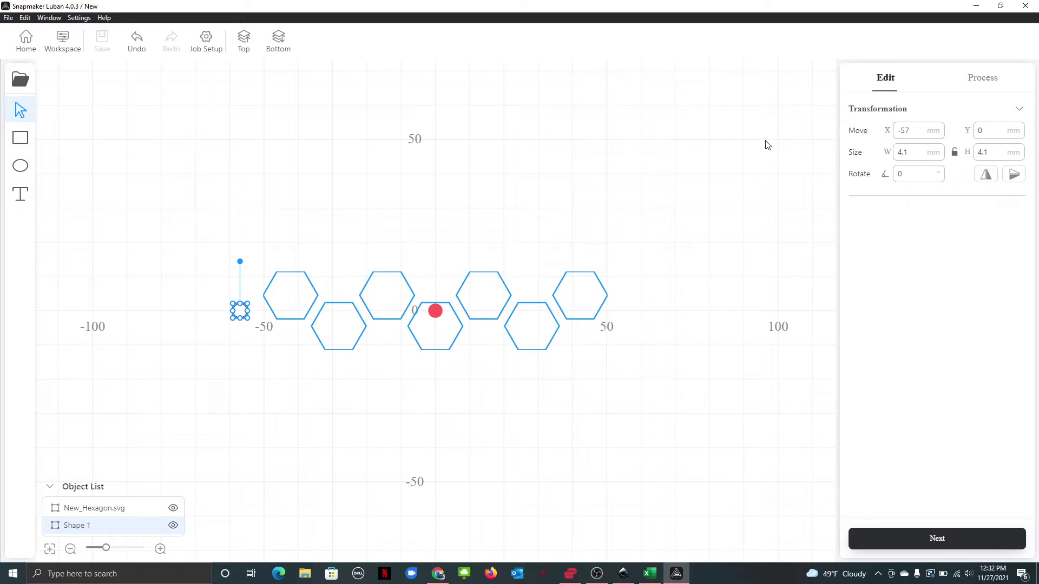
left_click(654, 334)
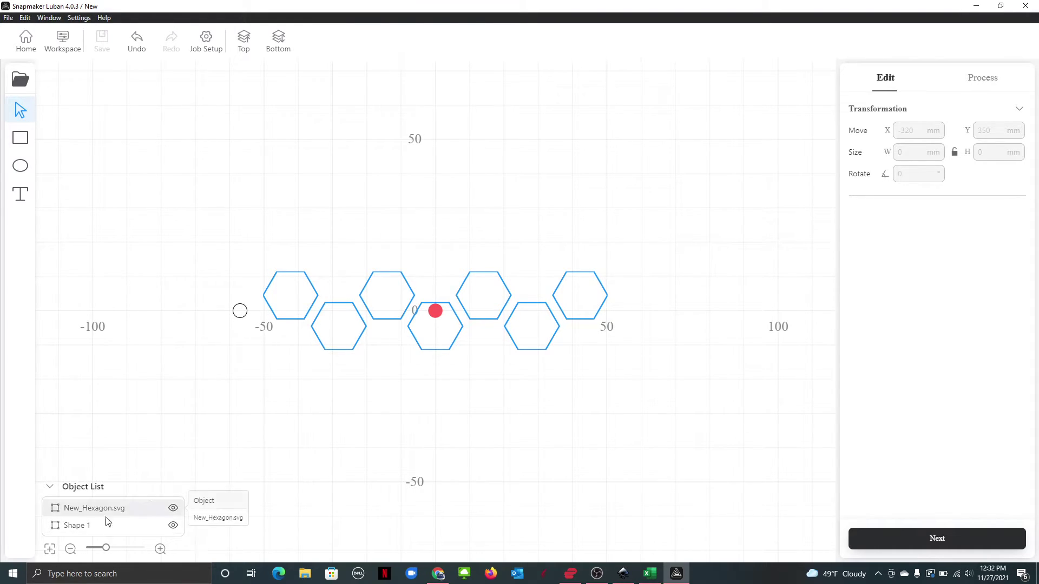
Duplicate the small circle and place the copy on the opposite side of the hexagons at X 57, Y 0 mm.
left_click(95, 525)
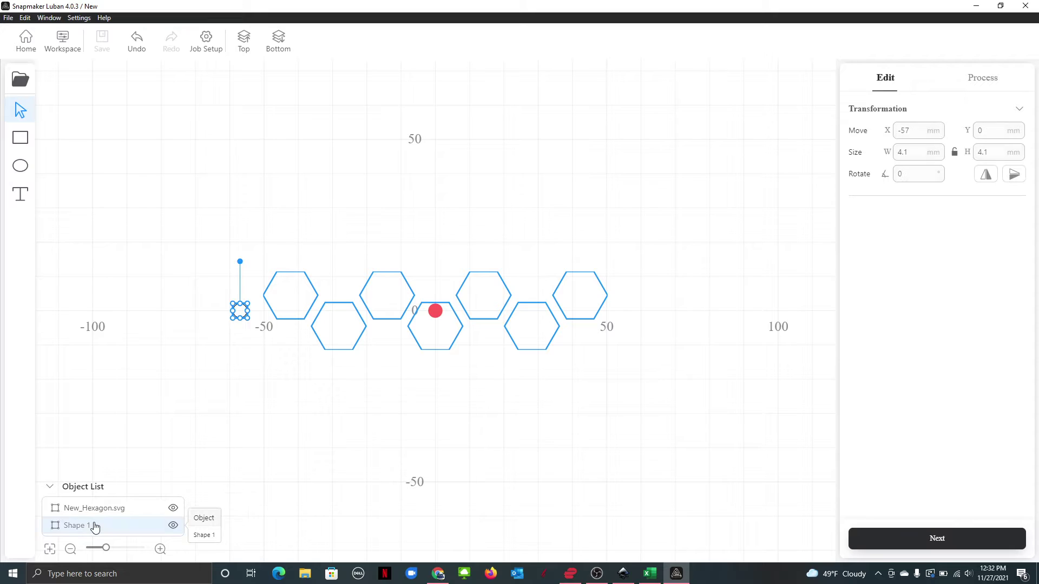
right_click(239, 318)
left_click(268, 377)
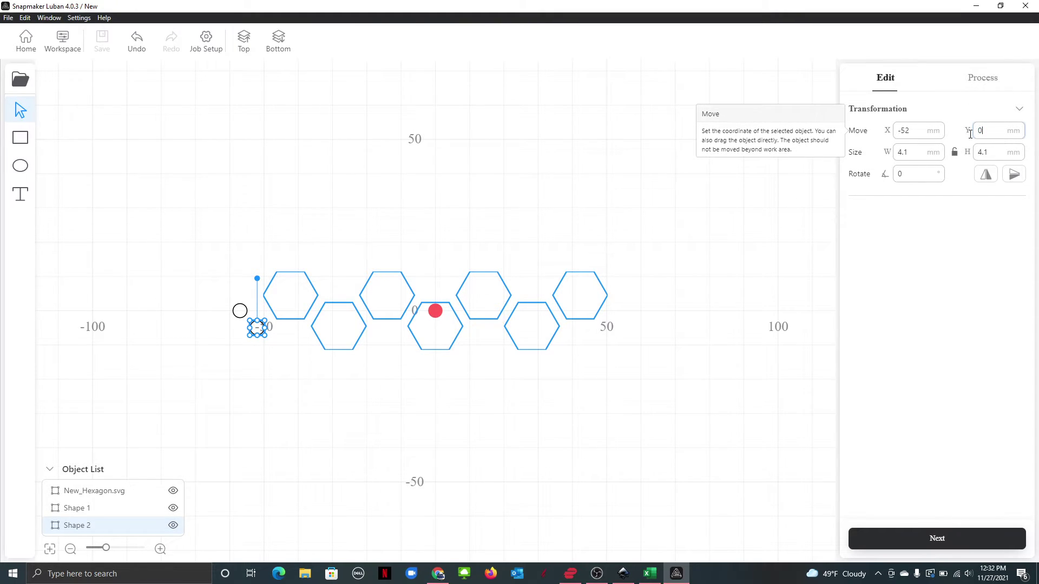
key("Return")
left_click_drag(929, 128, 875, 131)
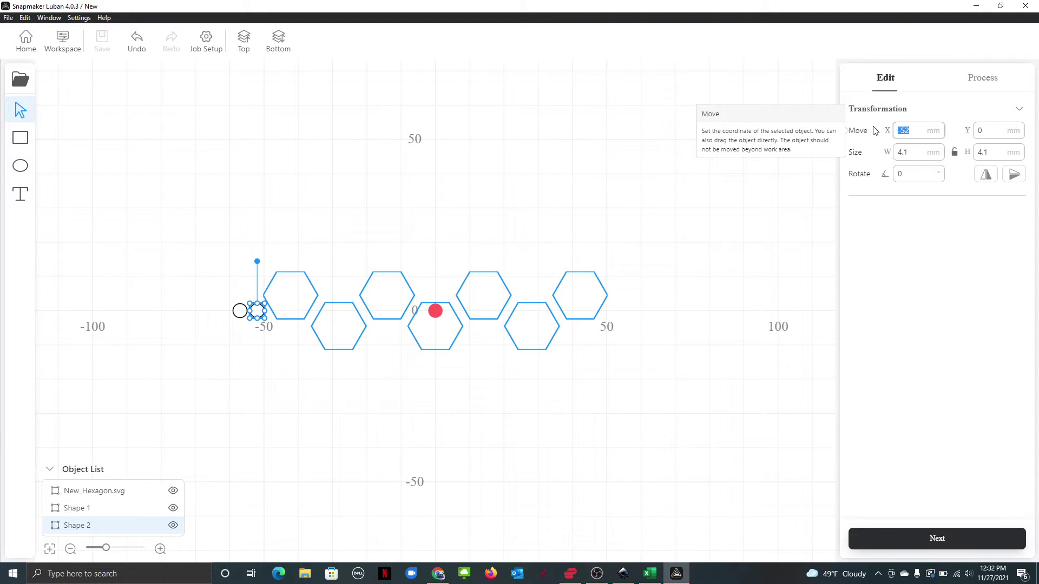
key("Return")
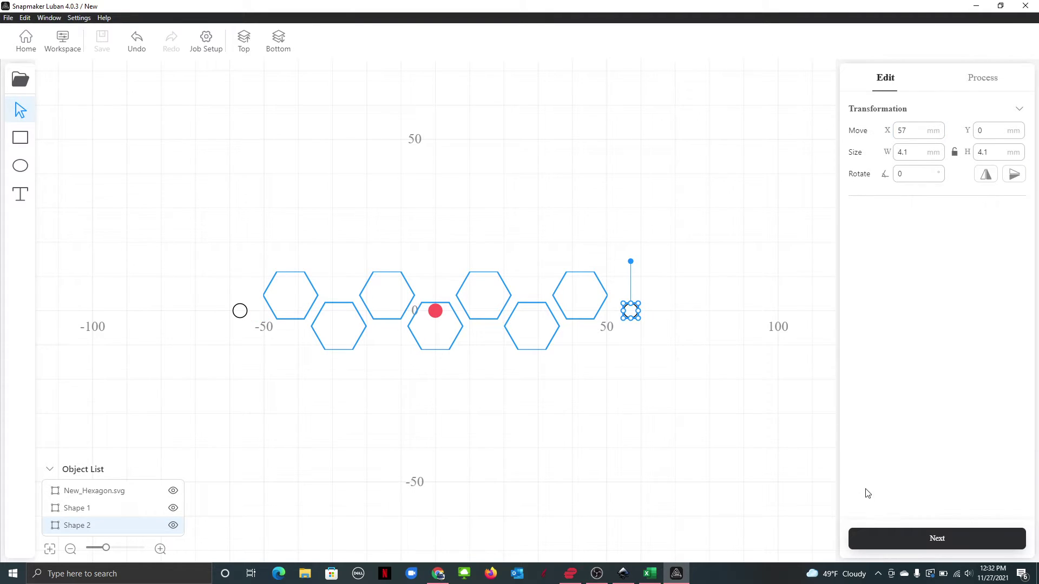
left_click(728, 428)
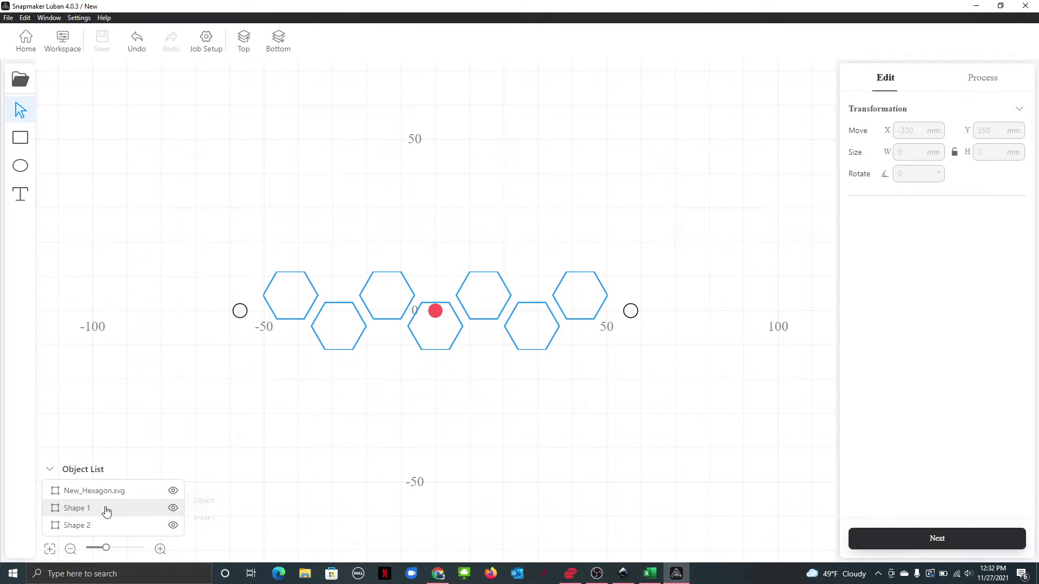
Create a vector toolpath for both circles with the Fill method and a target depth of 1 mm.
left_click(72, 508)
left_click(76, 526, "shift")
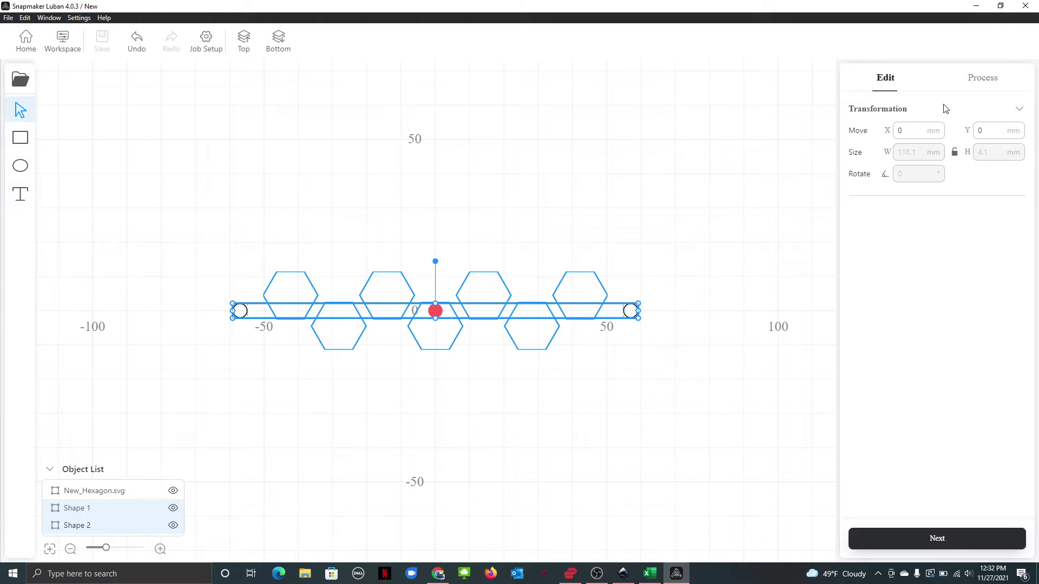
left_click(972, 80)
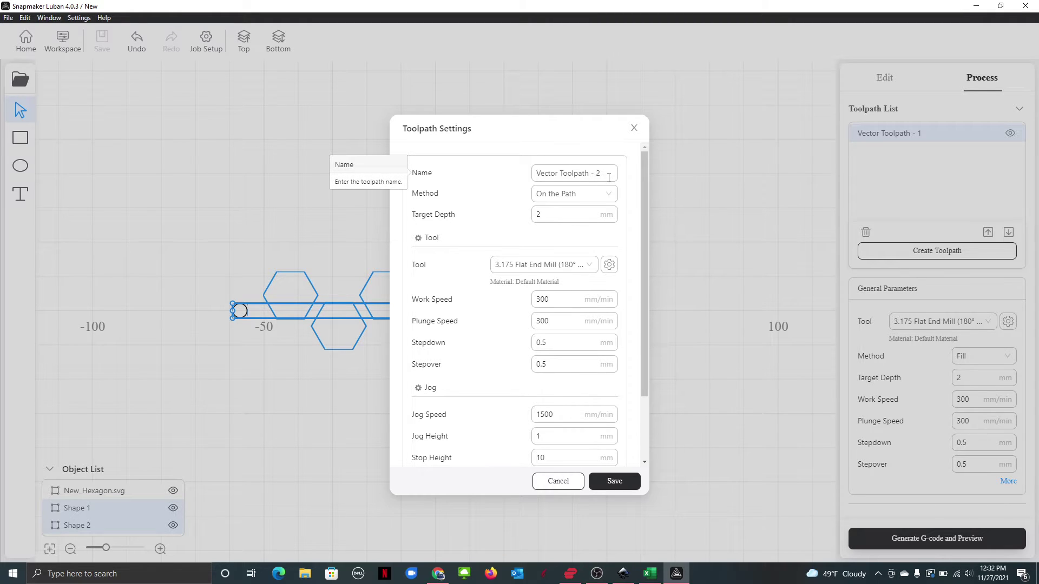
left_click(607, 195)
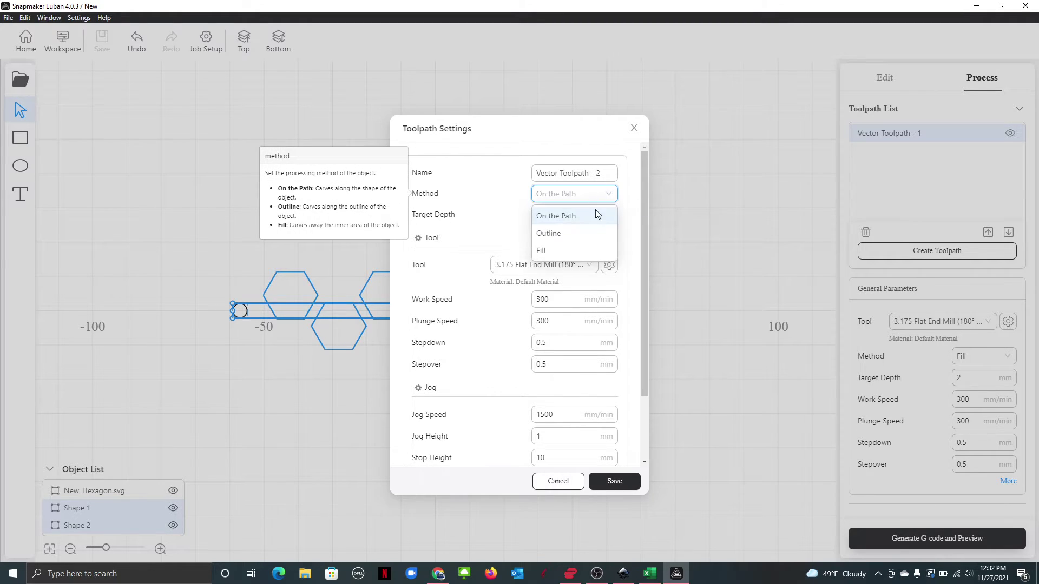
left_click(560, 251)
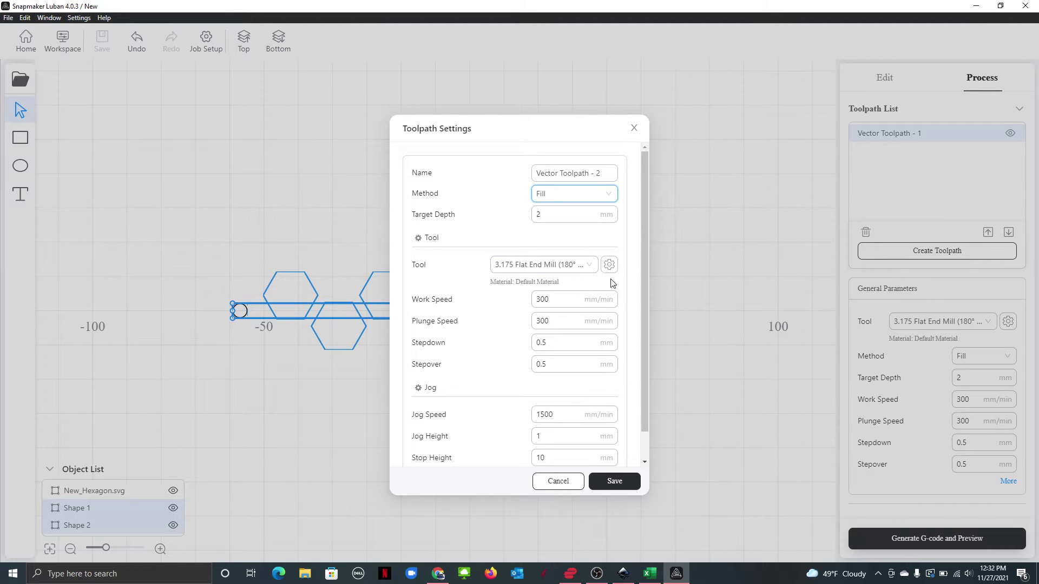
left_click_drag(541, 215, 529, 220)
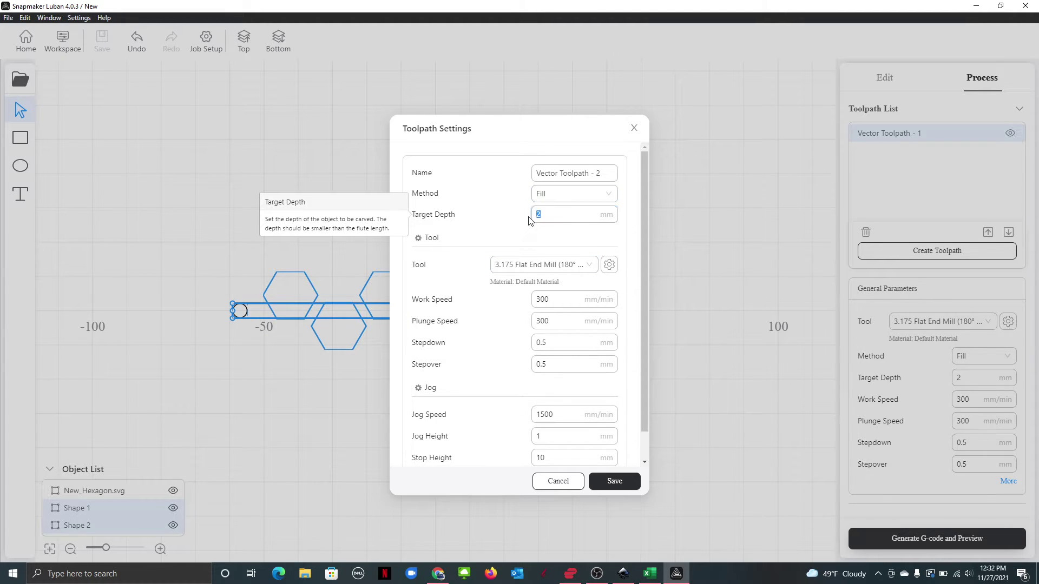
type("1")
left_click(610, 481)
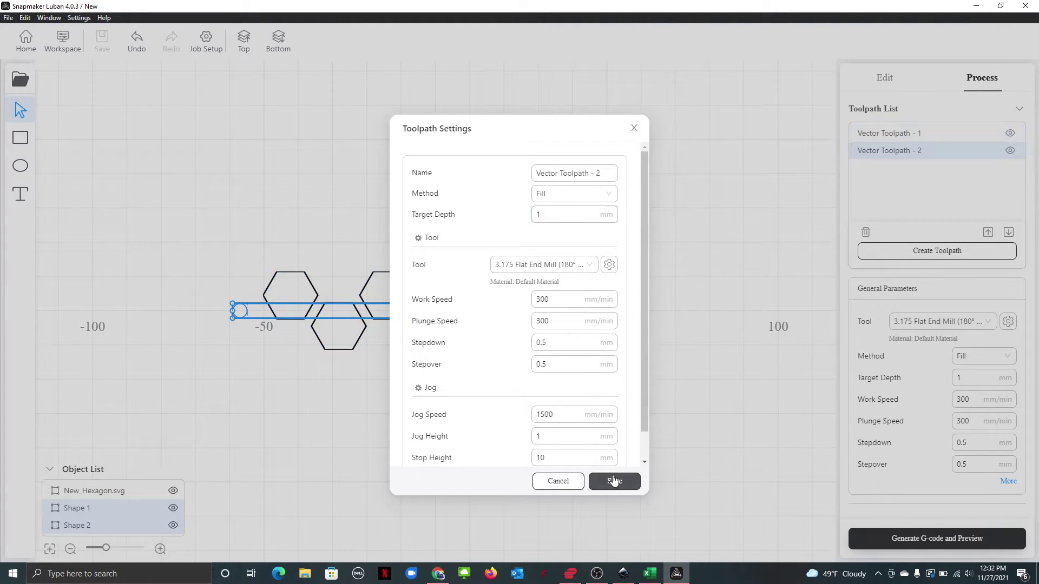
Generate the G-code preview, examine the hexagon and circle toolpaths with the simulation from several angles, and close the preview.
left_click(934, 546)
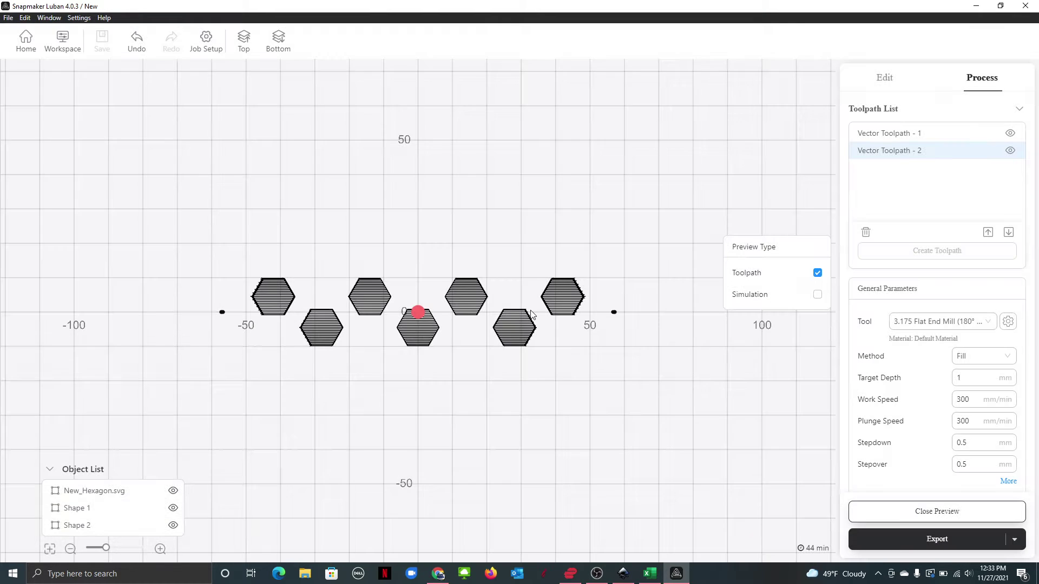
left_click_drag(532, 314, 675, 265)
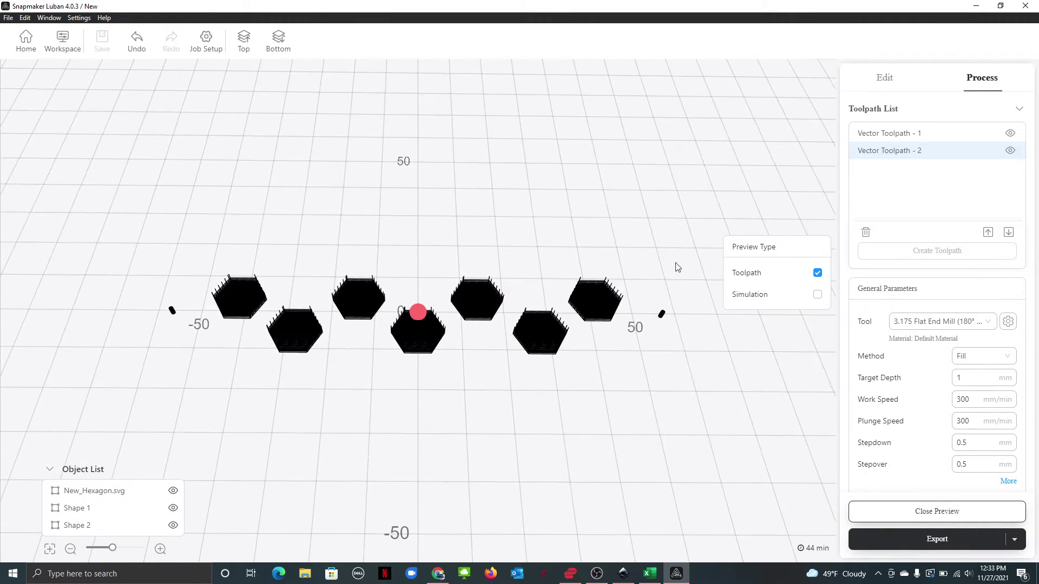
left_click(874, 141)
left_click(888, 151, "shift")
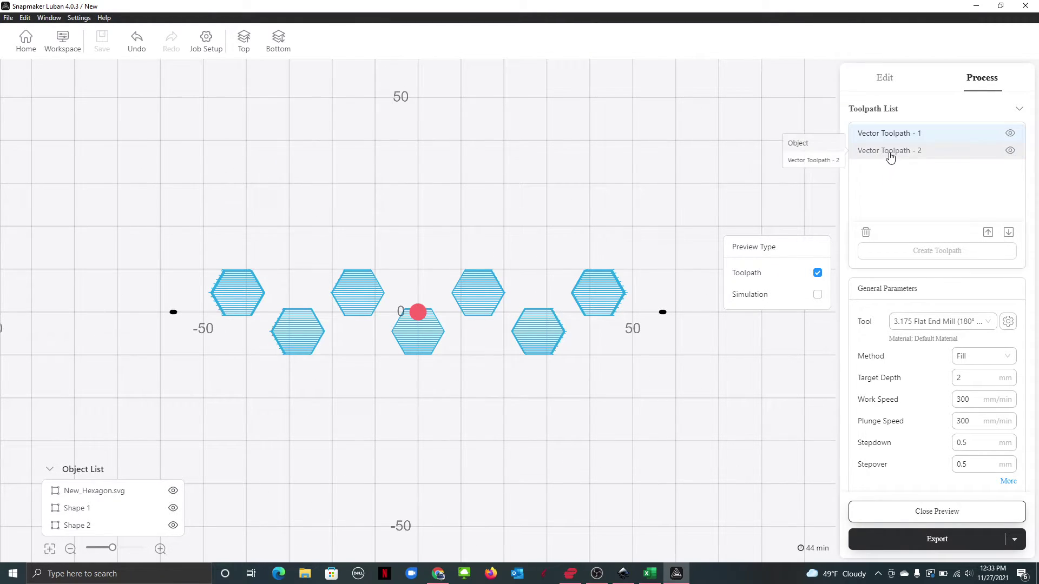
left_click(927, 540)
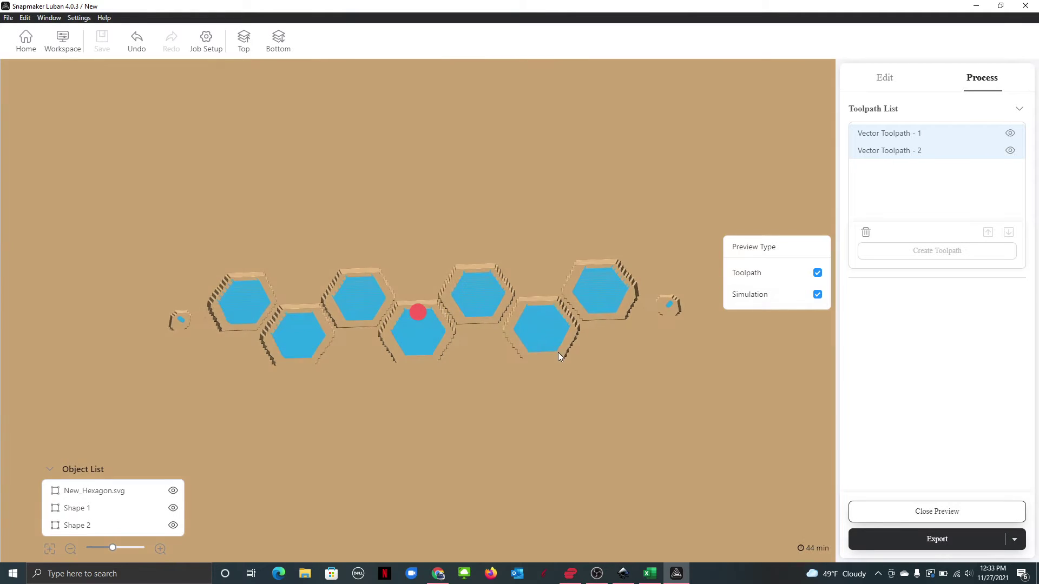
left_click_drag(559, 355, 576, 371)
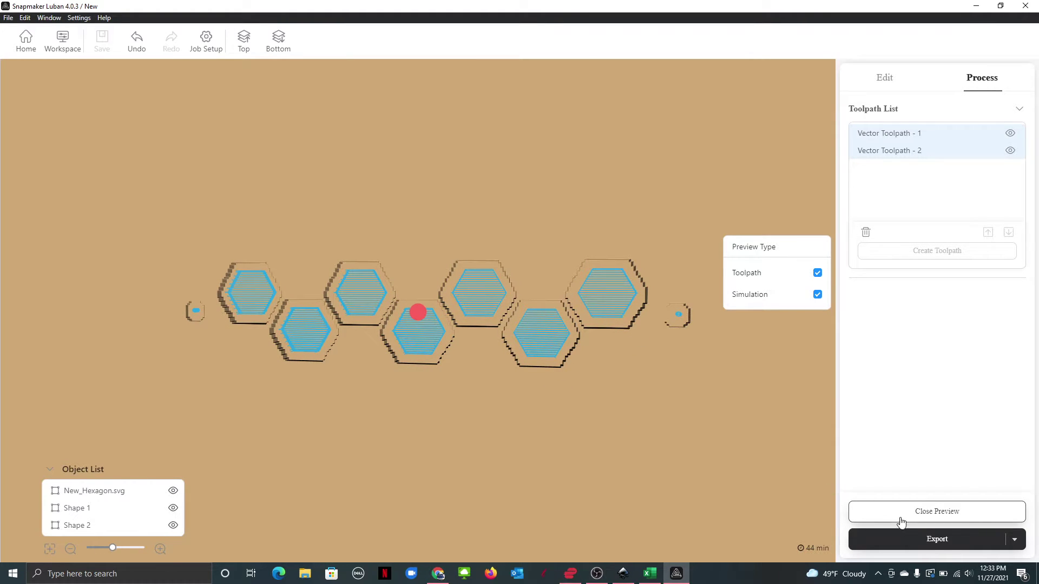
left_click(925, 514)
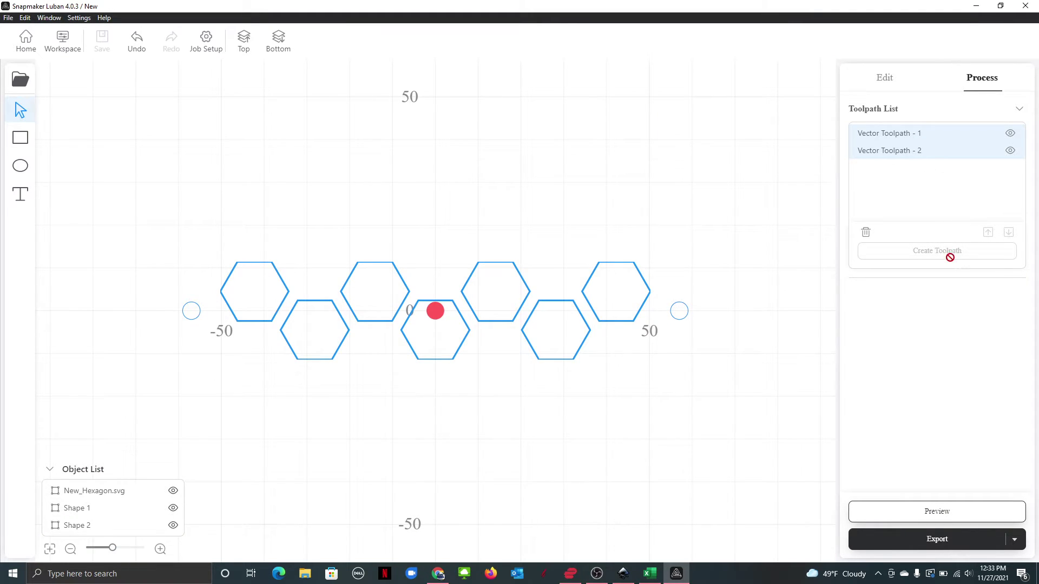
Draw a rectangle enclosing all seven hexagons and both circles, with a margin on every side.
scroll(720, 433, "down", 3)
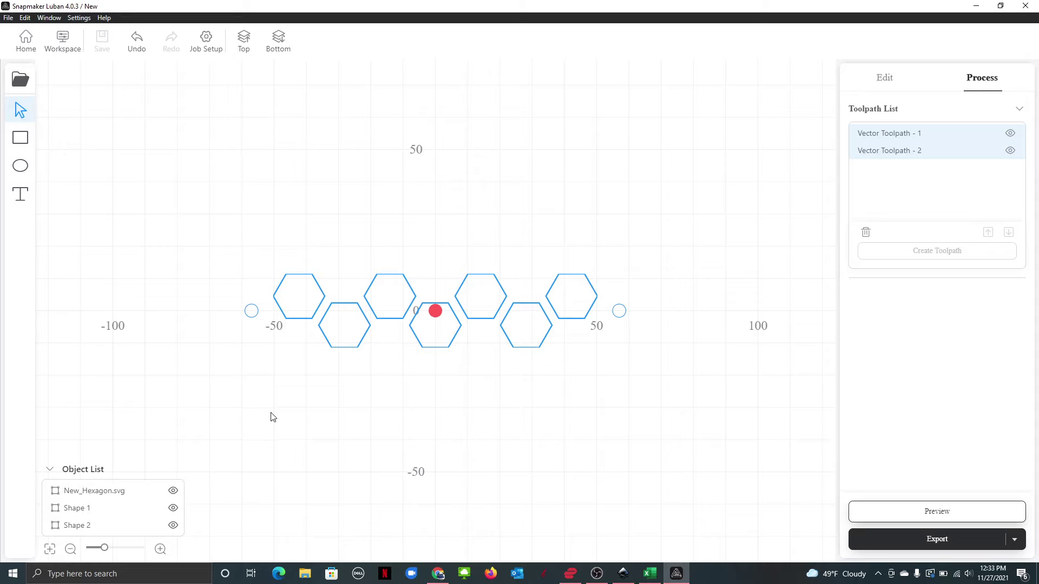
scroll(274, 414, "down", 2)
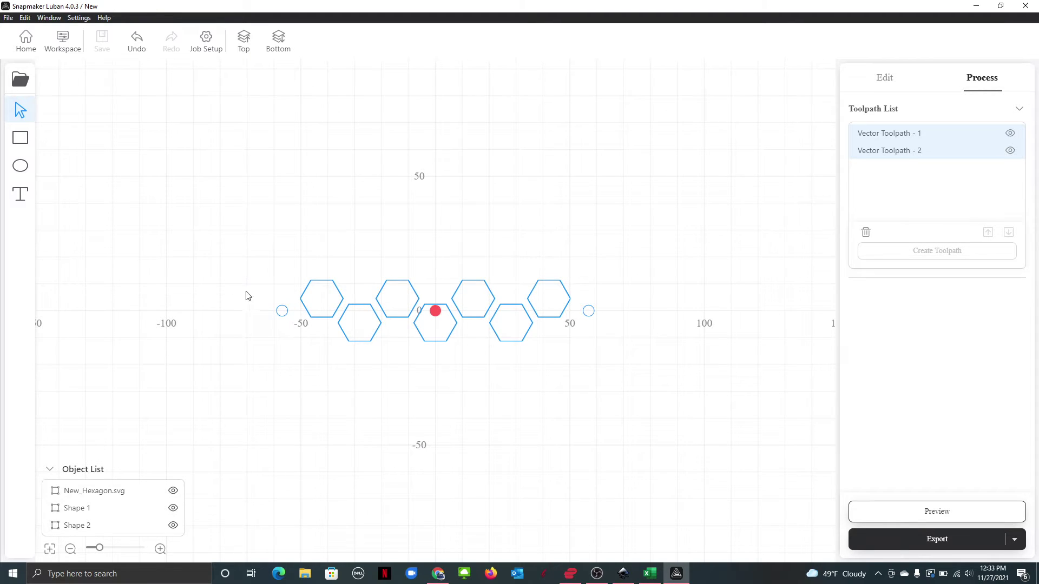
left_click(20, 137)
mouse_move(245, 257)
left_mouse_down()
mouse_move(543, 355)
mouse_move(637, 368)
left_mouse_up()
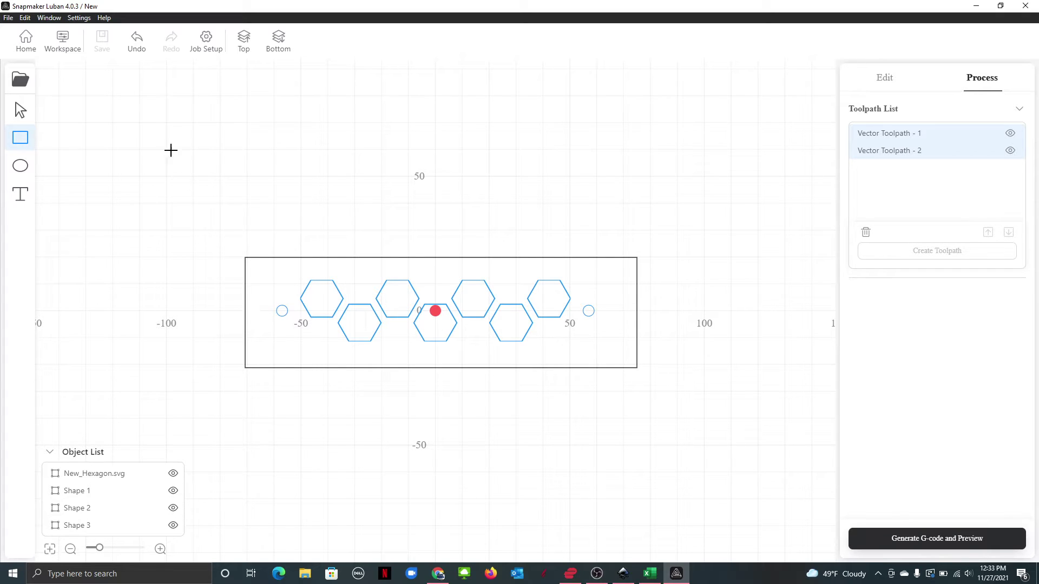
left_click(20, 111)
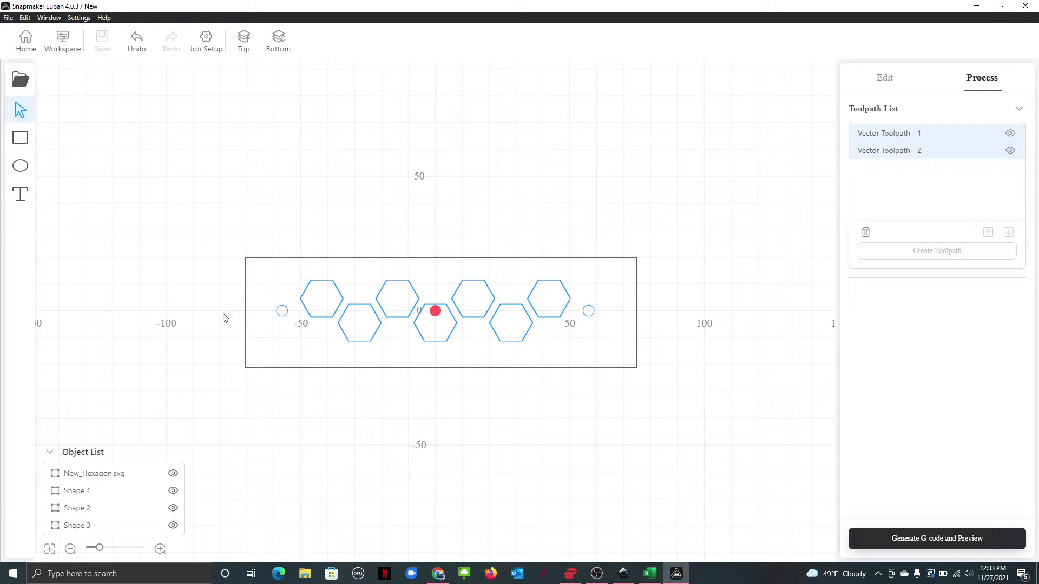
Resize the rectangle around the hexagons and circles to 125 mm wide and 35 mm high with the aspect ratio unlocked.
left_click(886, 79)
left_click(636, 292)
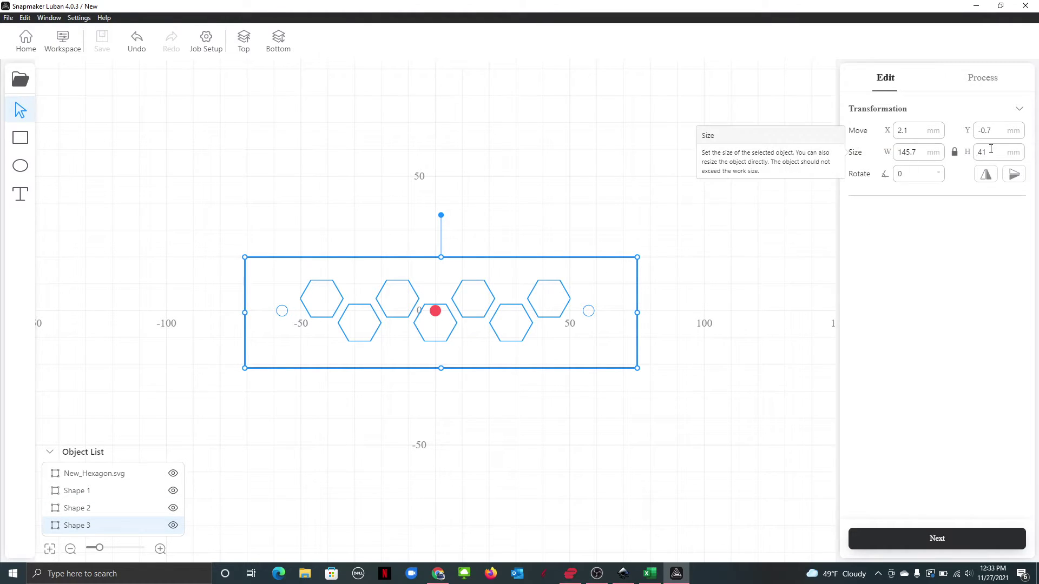
left_click_drag(999, 152, 892, 152)
key("Return")
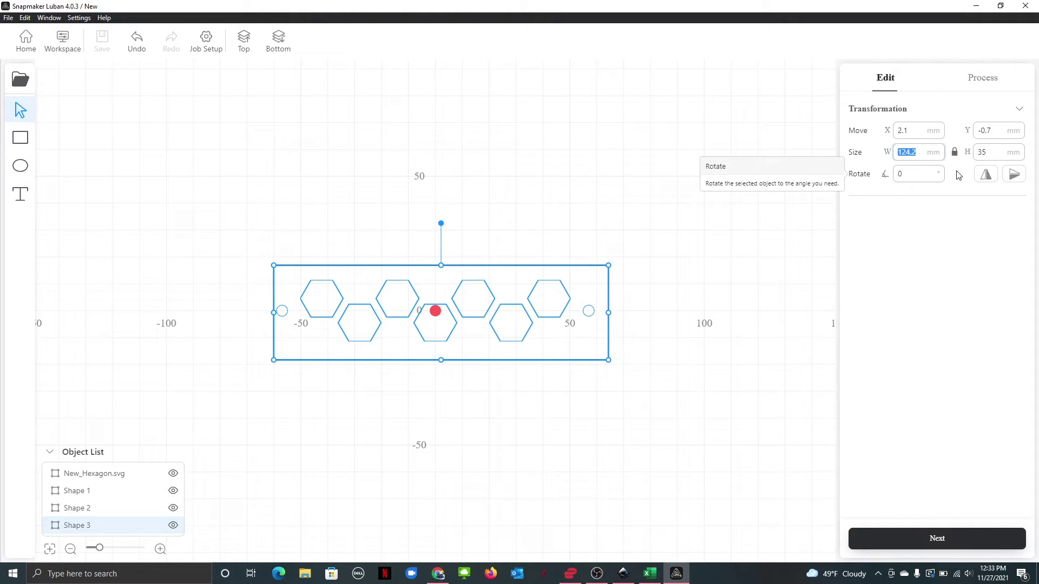
type("125")
key("Return")
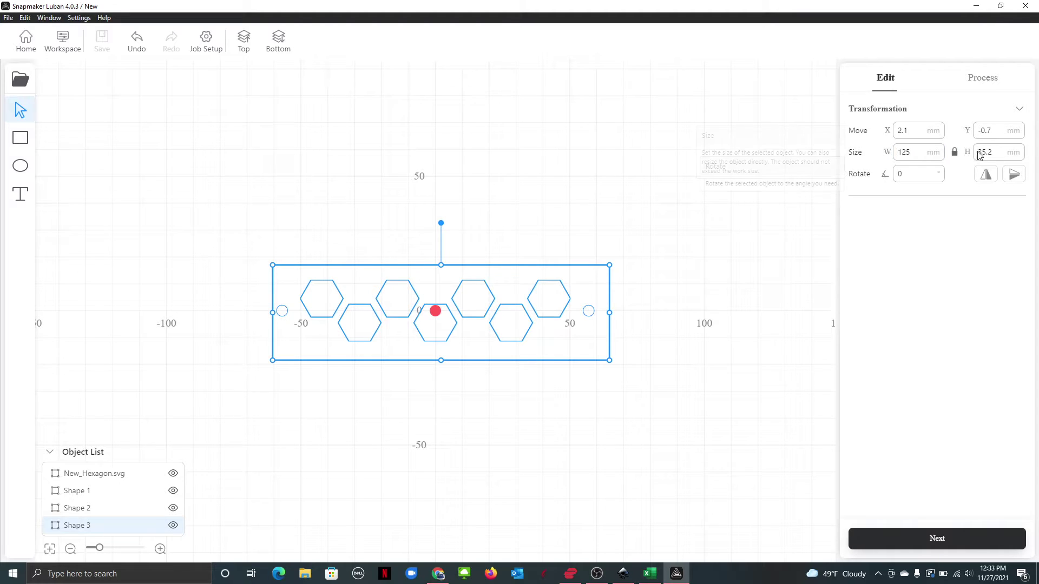
left_click(955, 152)
double_click(987, 153)
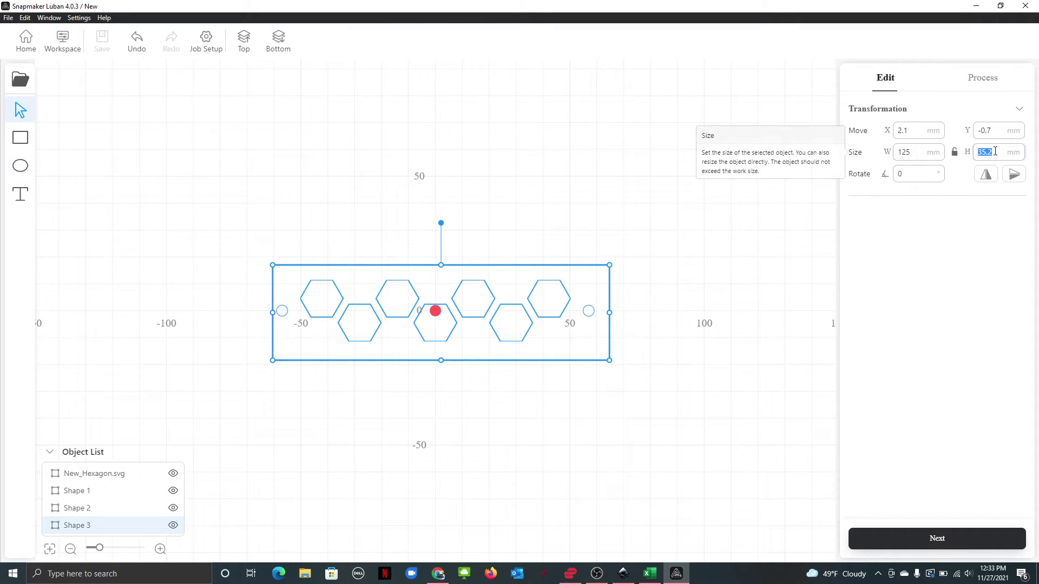
type("35")
key("Return")
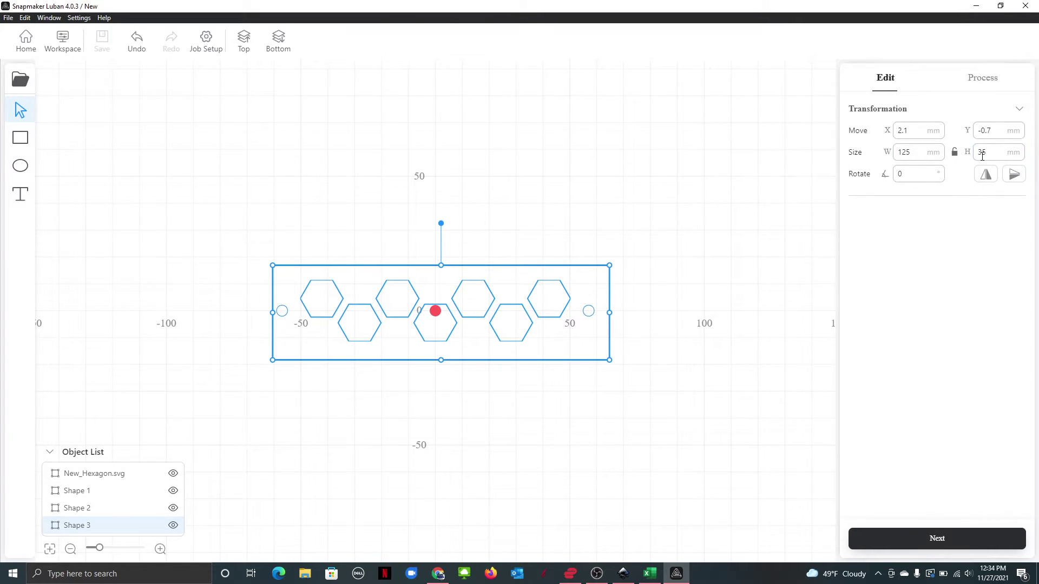
Centre the 125 × 35 mm rectangle on the origin at X 0, Y 0 mm.
double_click(981, 131)
type("0")
key("Return")
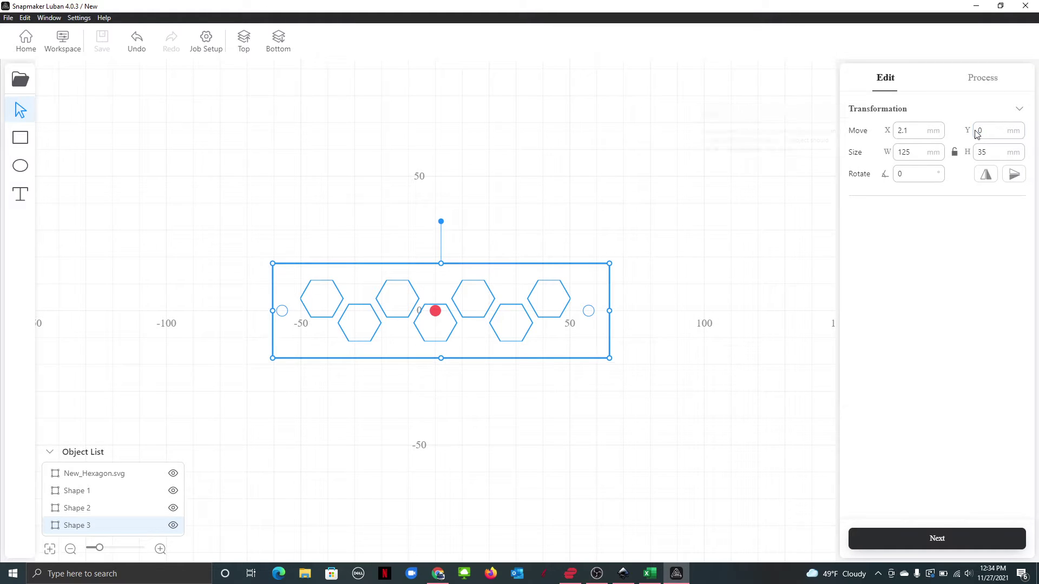
left_click_drag(924, 131, 885, 130)
type("0")
key("Return")
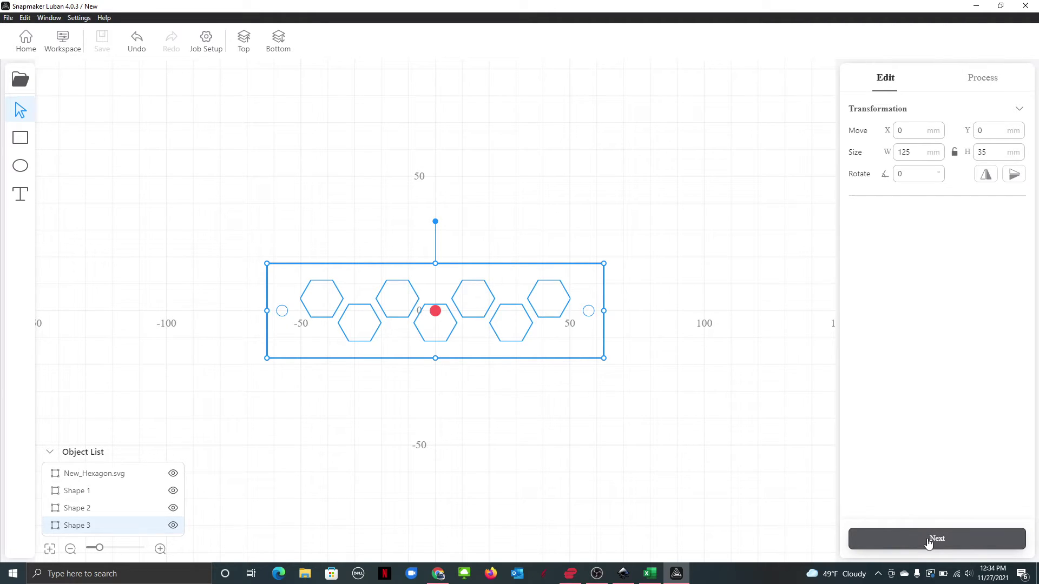
Duplicate the rectangle and set the copy's size to 128 mm wide and 38 mm high.
left_click(639, 279)
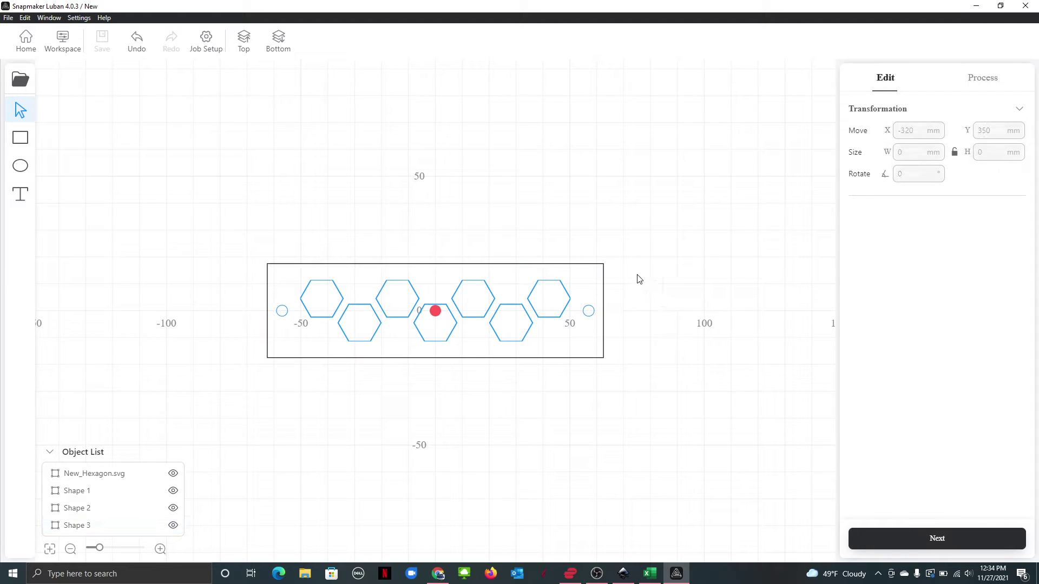
left_click(605, 293)
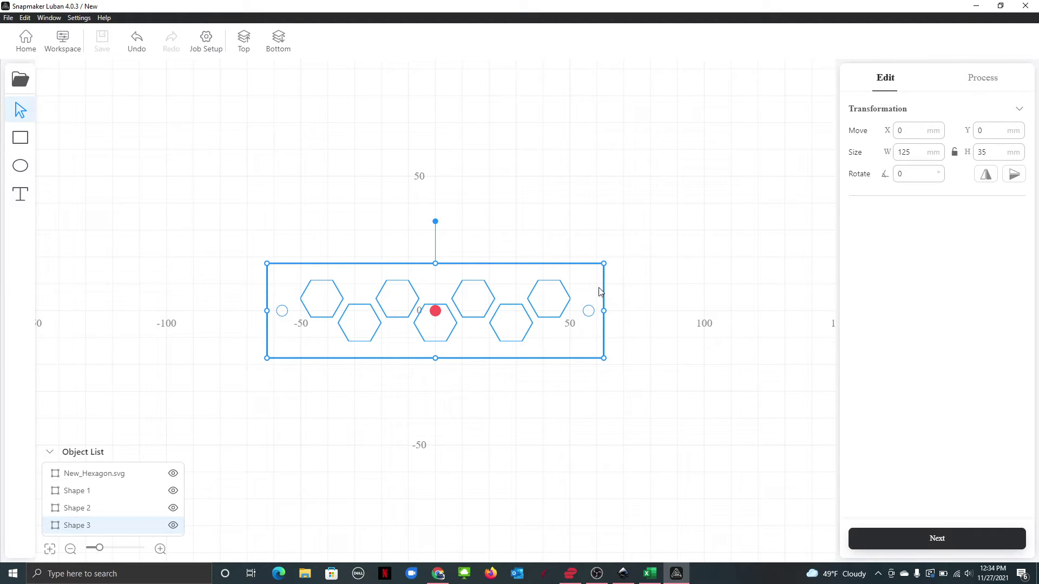
right_click(300, 267)
left_click(328, 333)
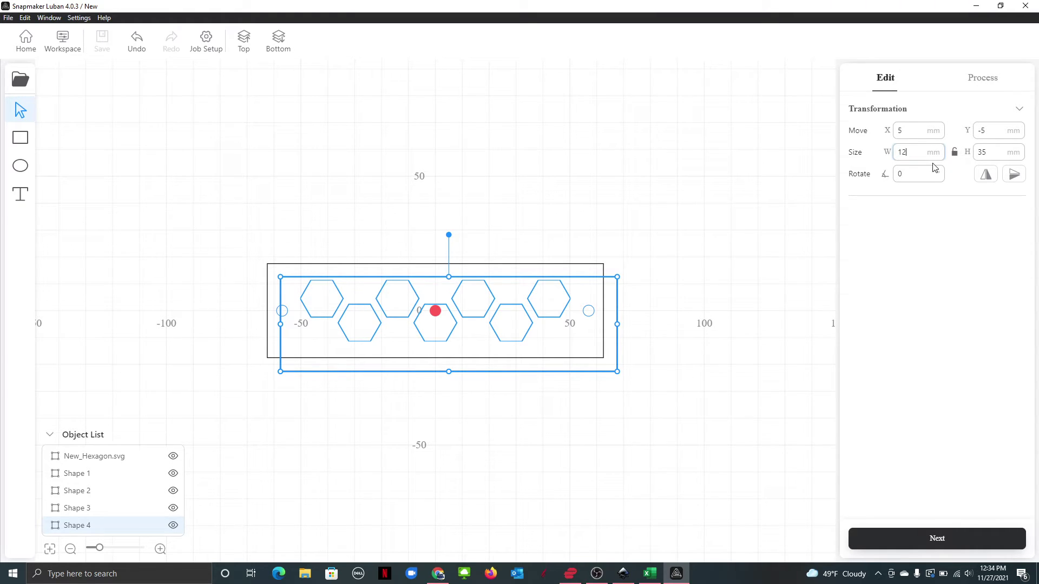
double_click(983, 153)
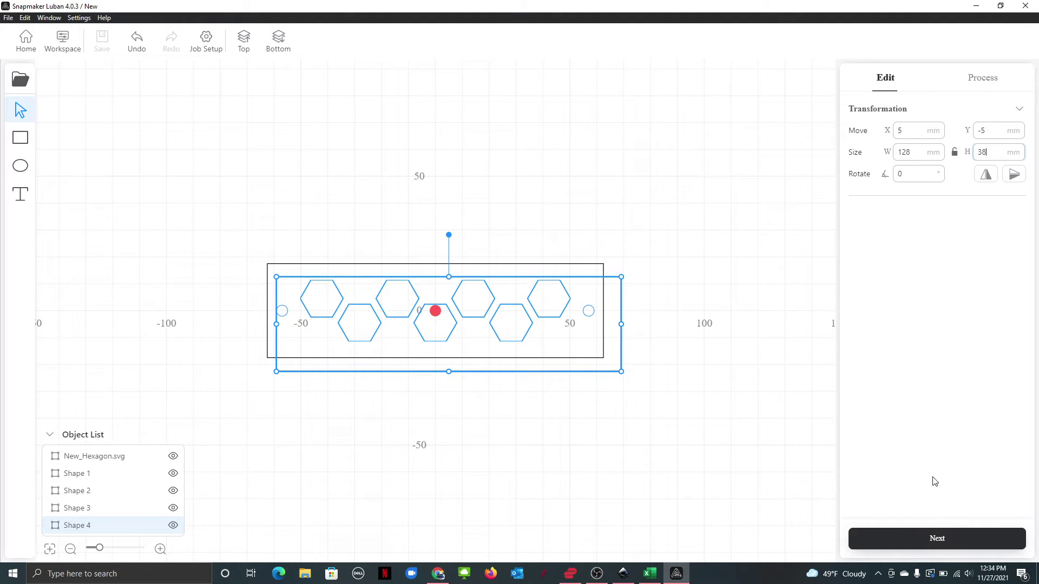
key("Return")
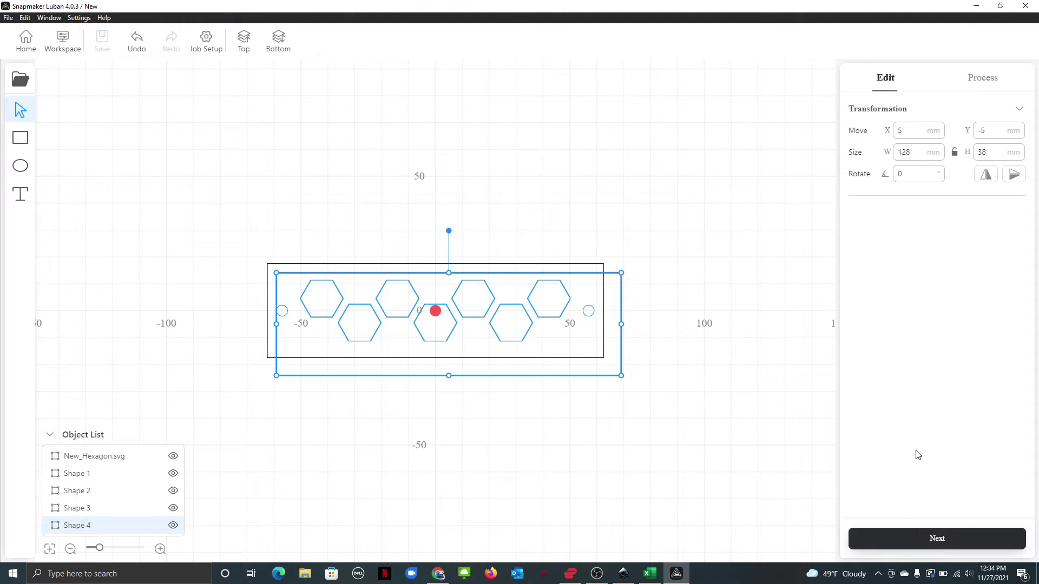
Centre the larger duplicate rectangle on the origin at X 0, Y 0 mm.
double_click(900, 131)
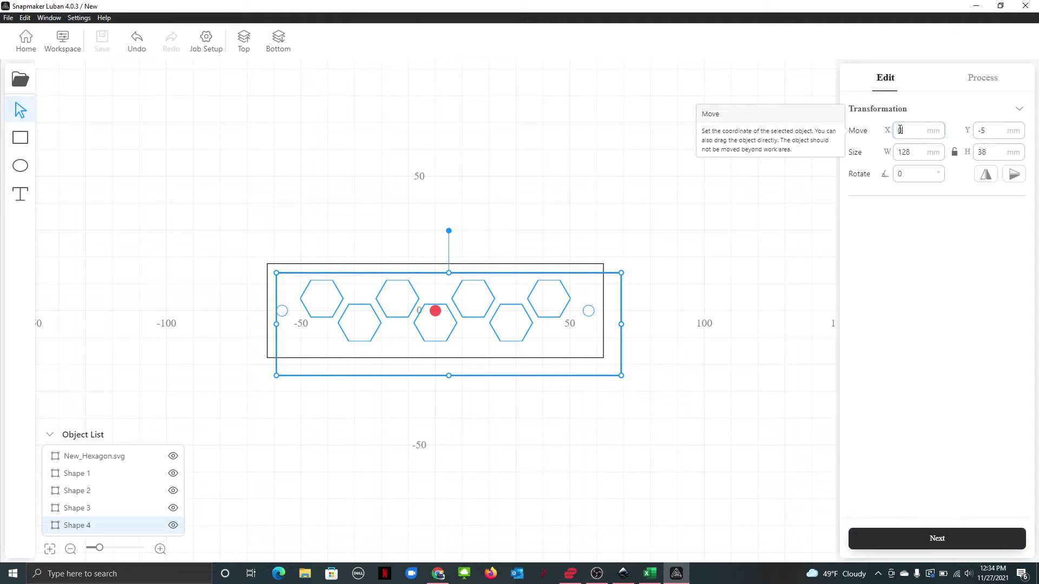
type("0")
key("Return")
double_click(992, 130)
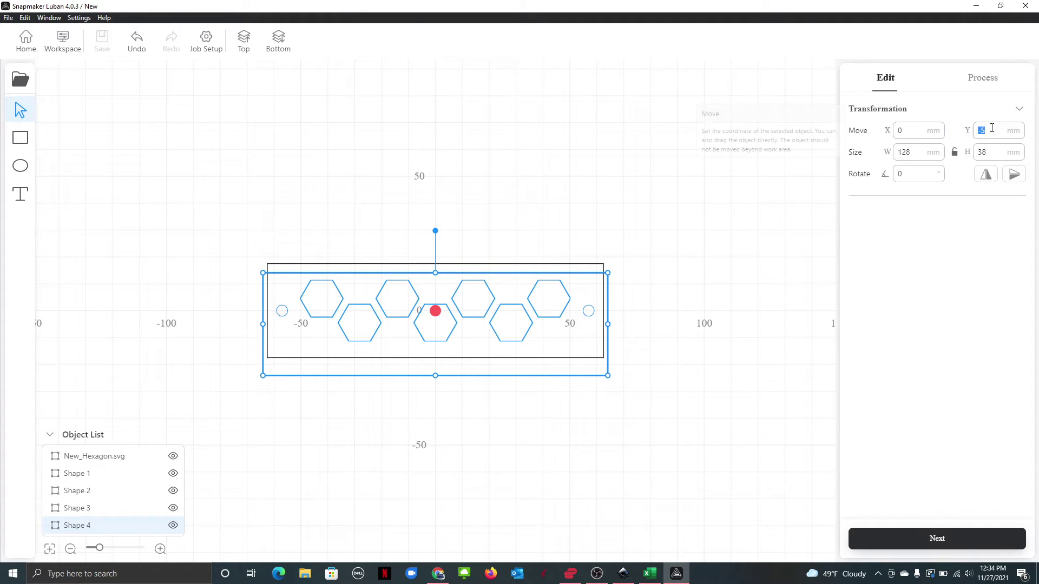
type("0")
key("Return")
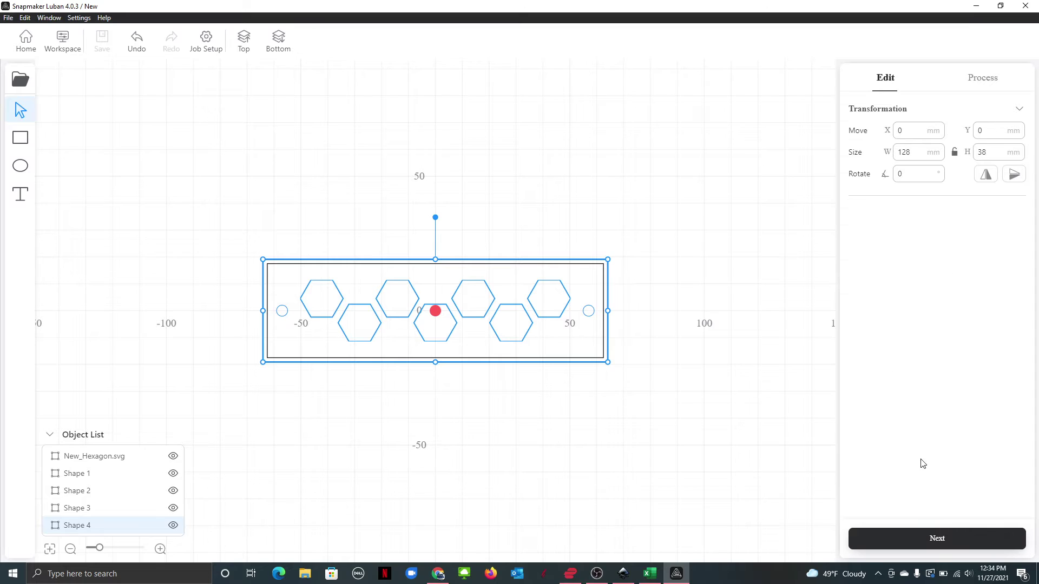
Create a vector toolpath for only the inner rectangle with the On the Path method and a target depth of 2 mm.
left_click(948, 540)
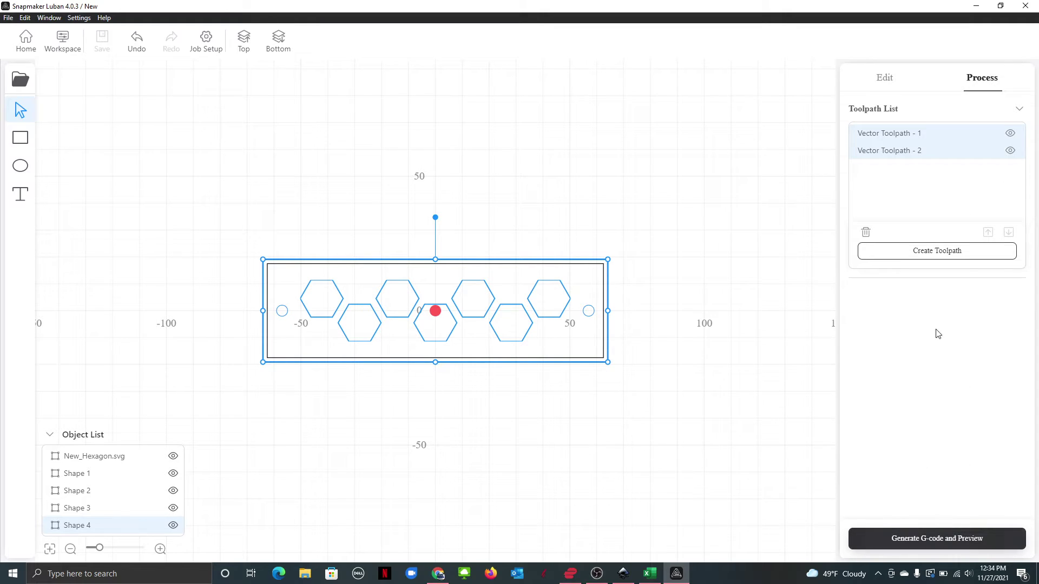
left_click(660, 320)
left_click(604, 296)
scroll(558, 340, "up", 3)
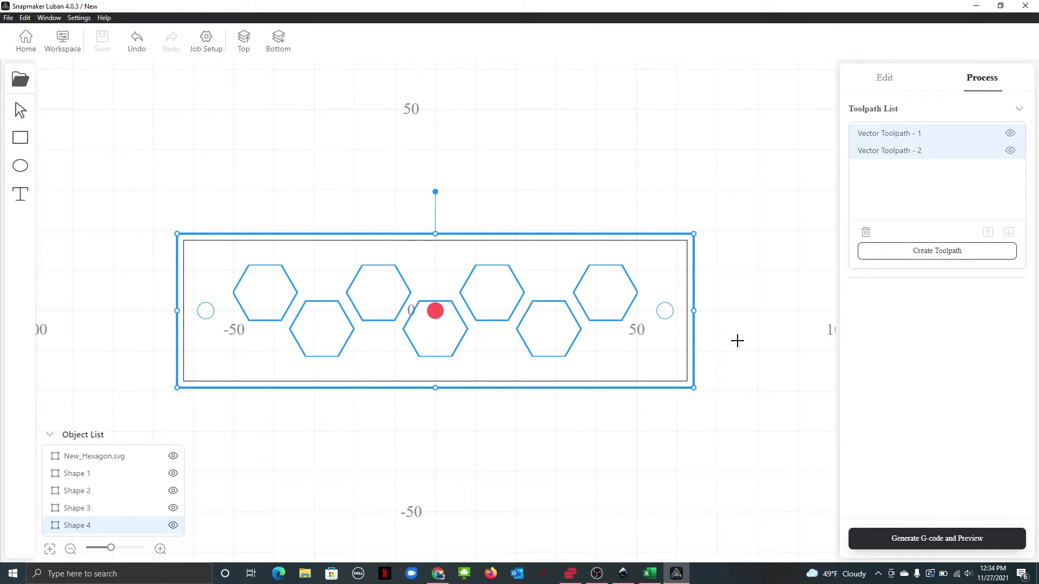
middle_click_drag(737, 341, 742, 340)
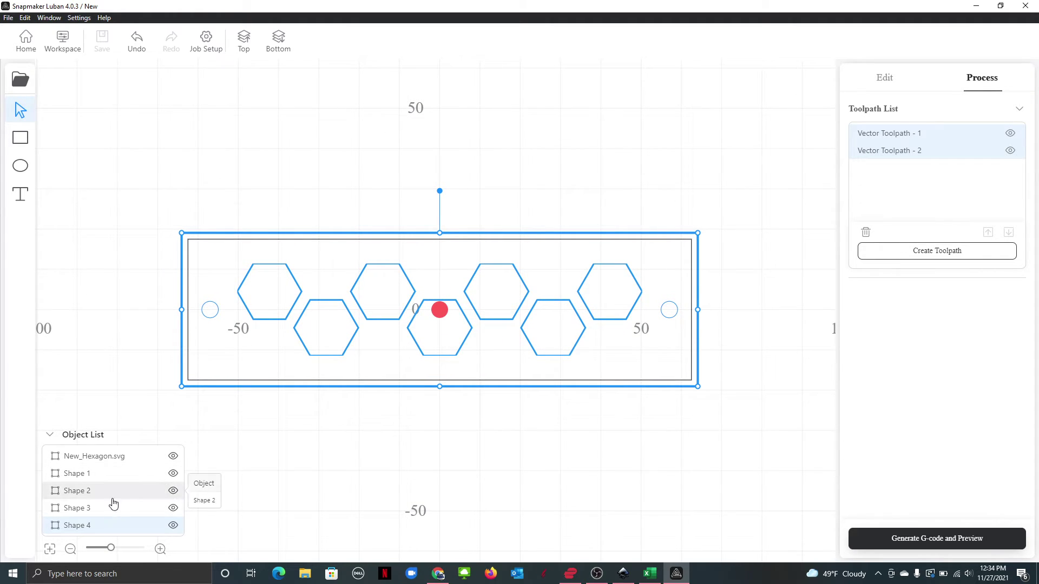
left_click(86, 509)
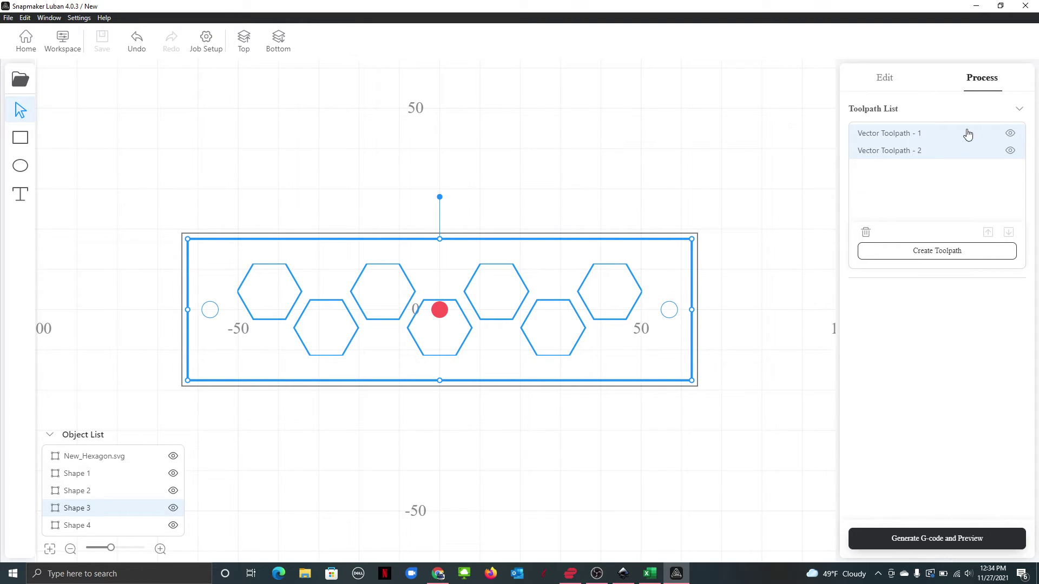
left_click(929, 208)
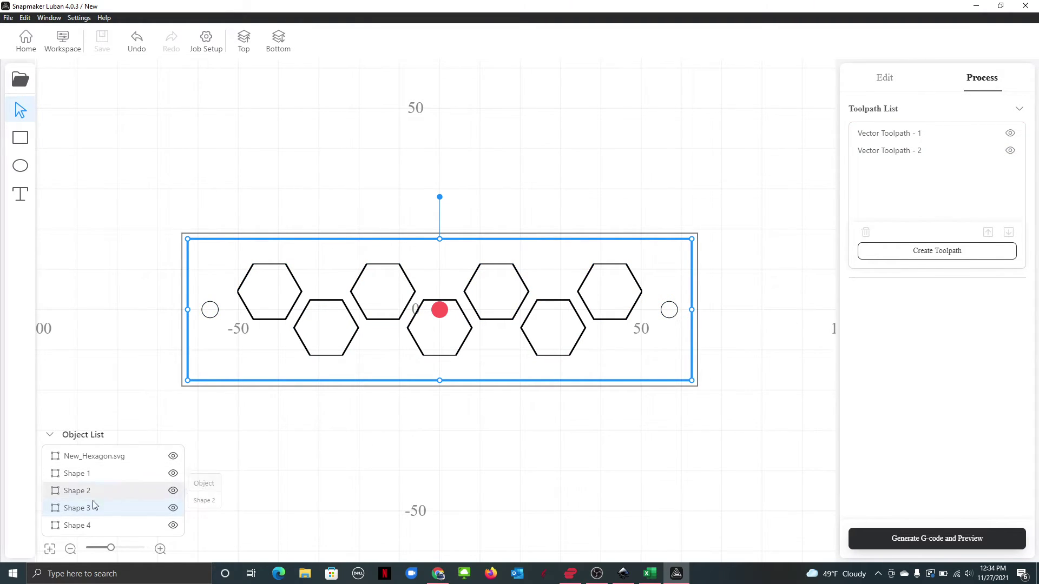
left_click(923, 253)
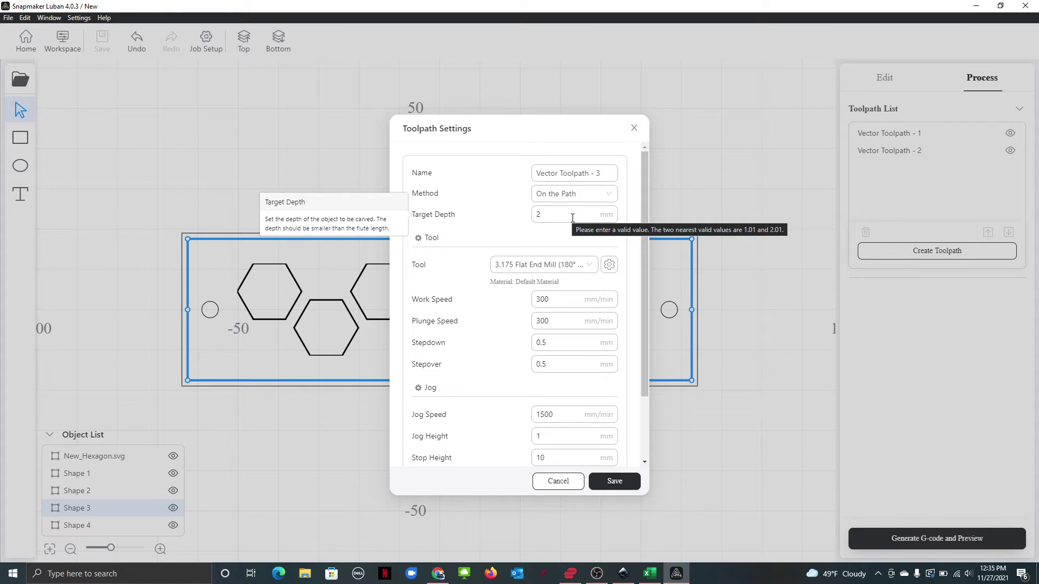
left_click(620, 486)
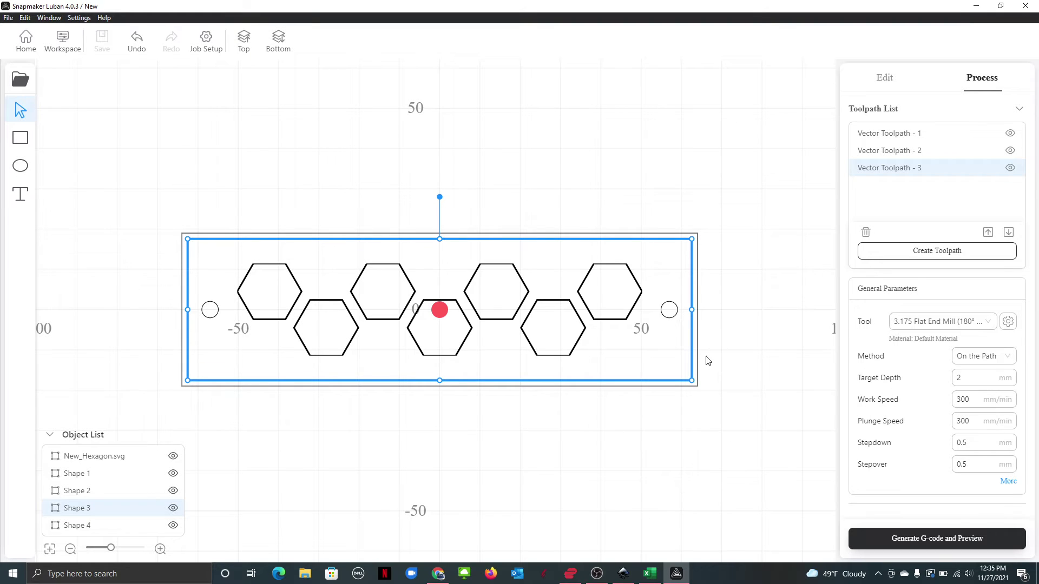
Create a vector toolpath for the outer rectangle with the Outline method and a target depth of 8 mm.
left_click(701, 361)
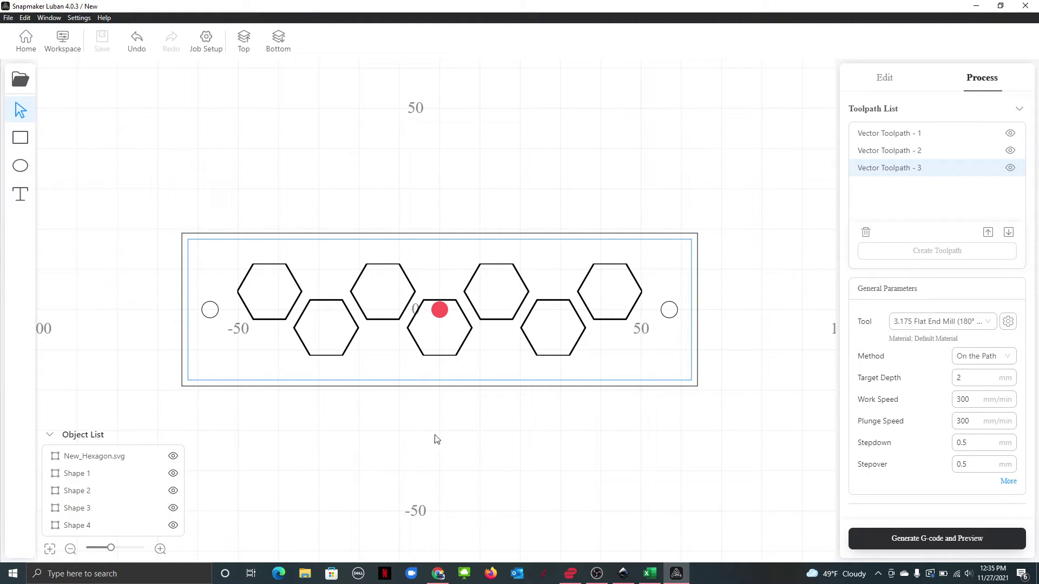
left_click(78, 525)
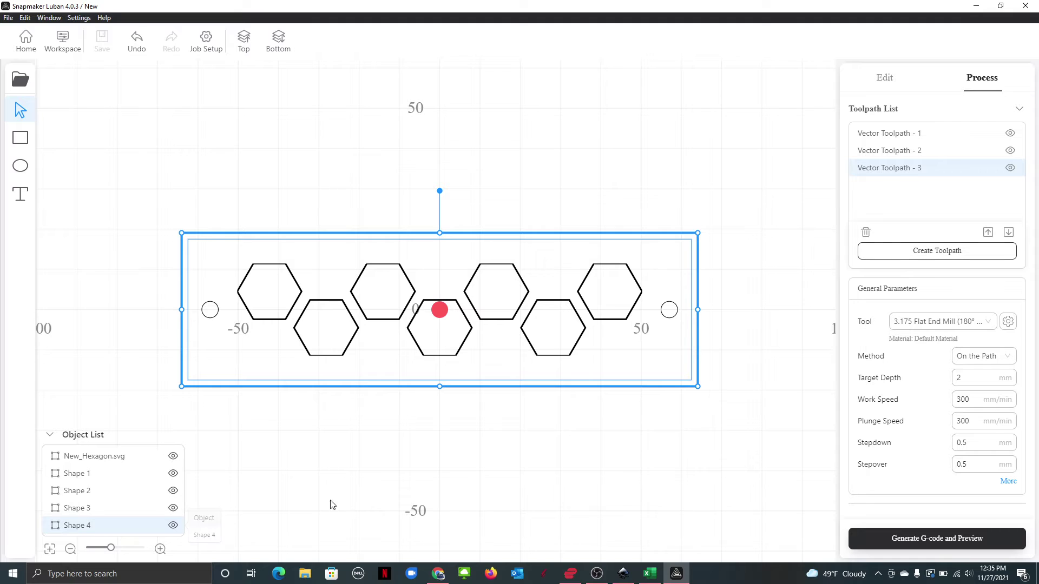
left_click(938, 251)
left_click(602, 195)
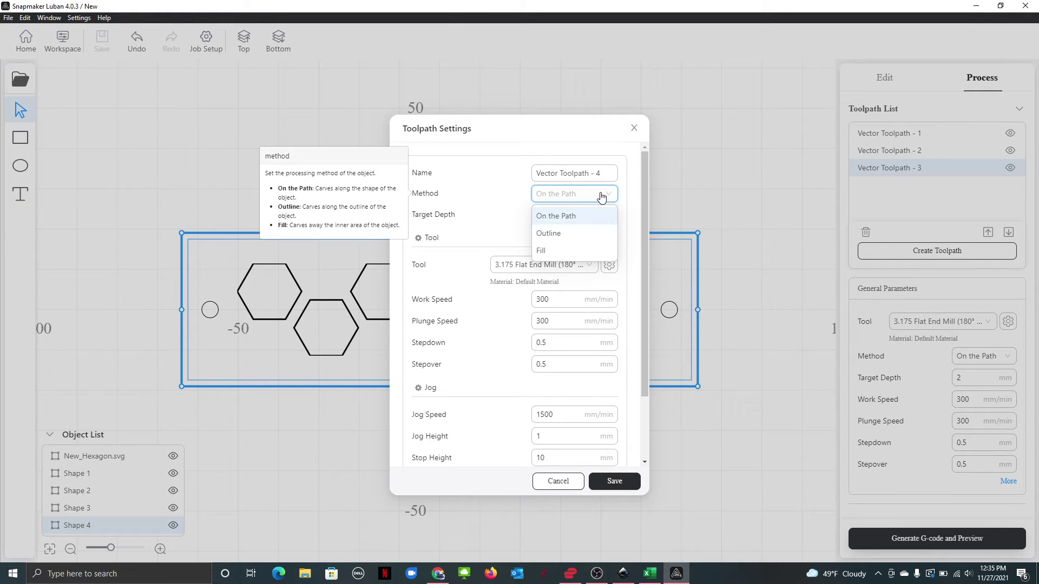
left_click(588, 233)
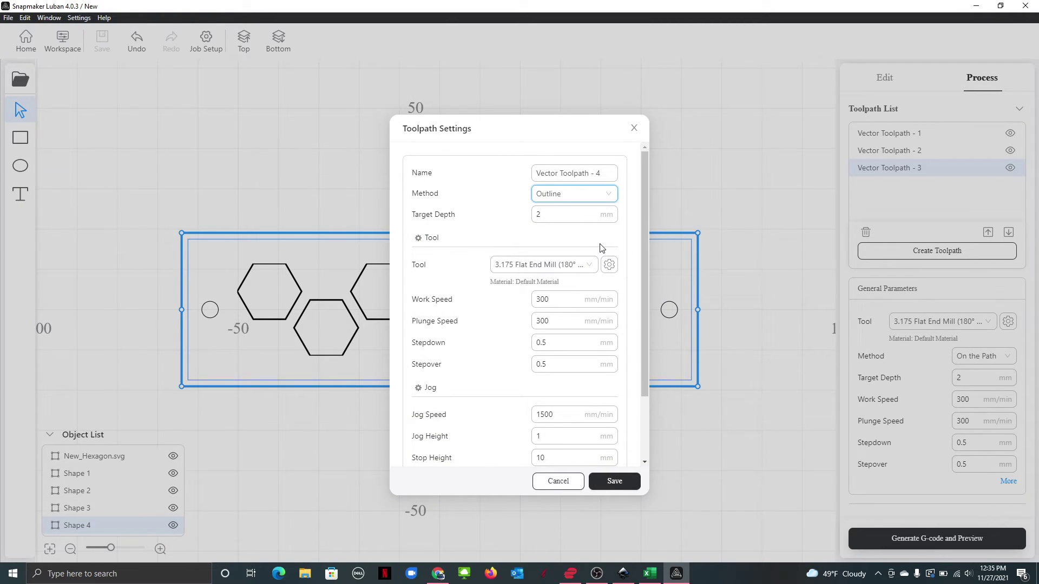
double_click(549, 216)
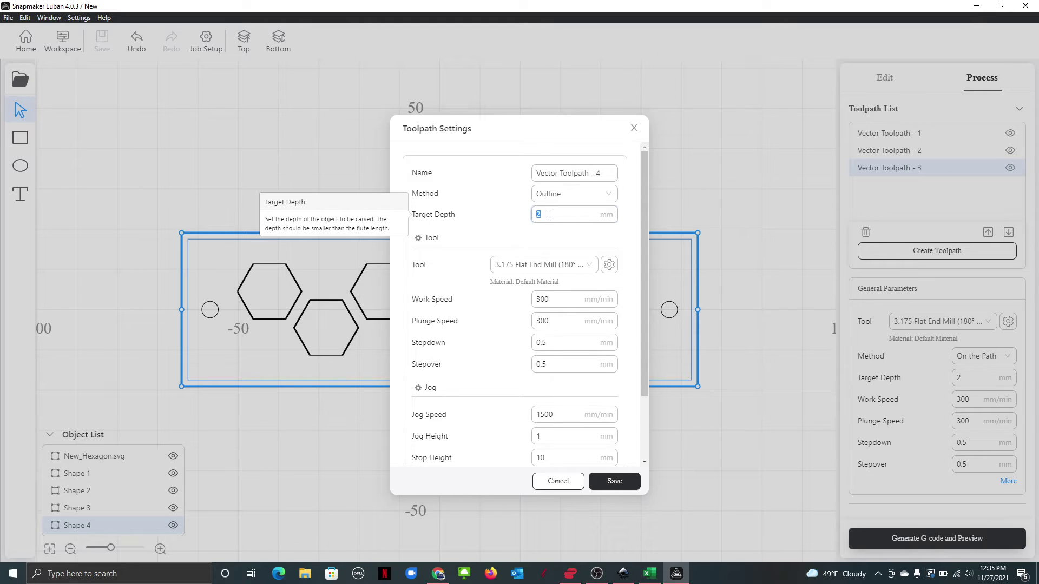
left_click(616, 482)
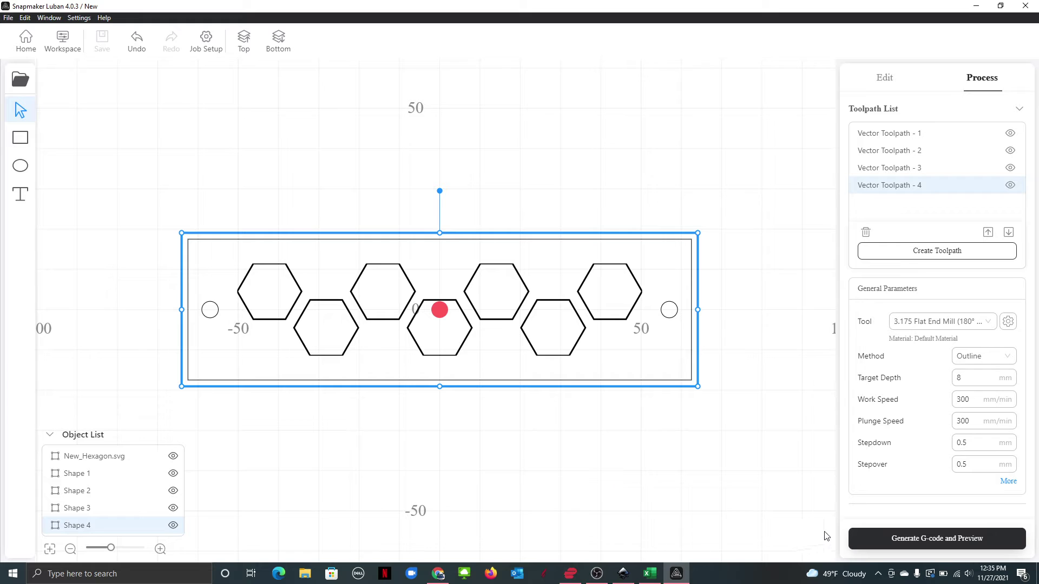
Generate the G-code preview and examine the hexagon, circle and rectangle toolpaths from several angles.
left_click(928, 547)
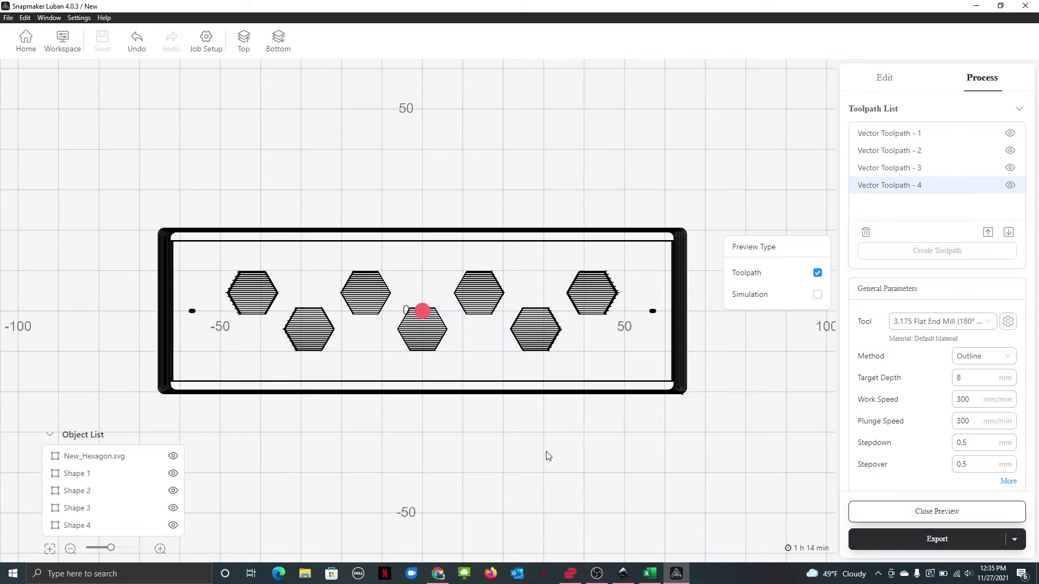
left_click_drag(547, 456, 667, 392)
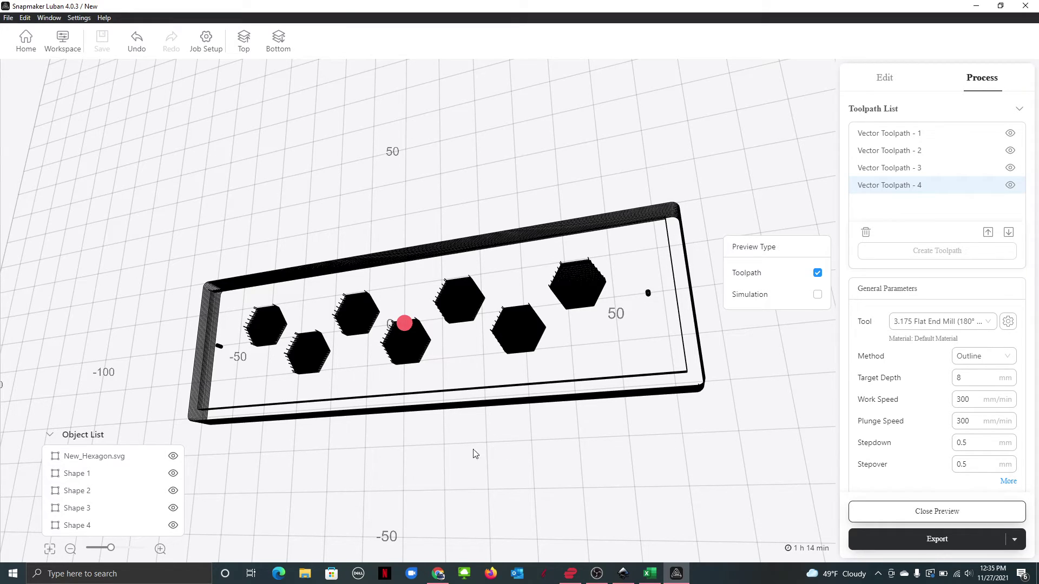
left_click_drag(474, 454, 478, 407)
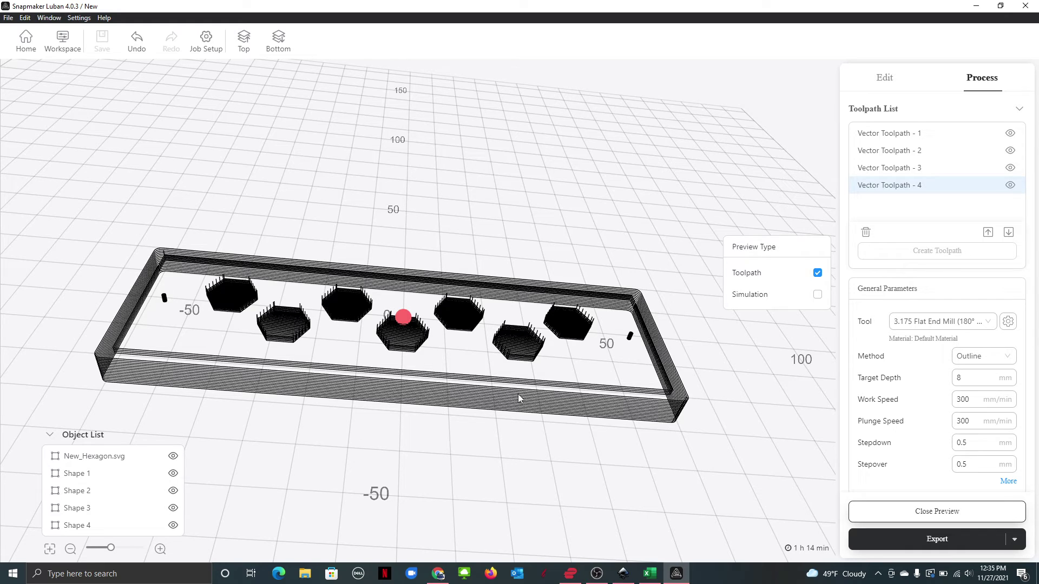
Set the target depth of the hexagons' toolpath to 6 mm and examine the updated toolpath preview.
left_click(892, 136)
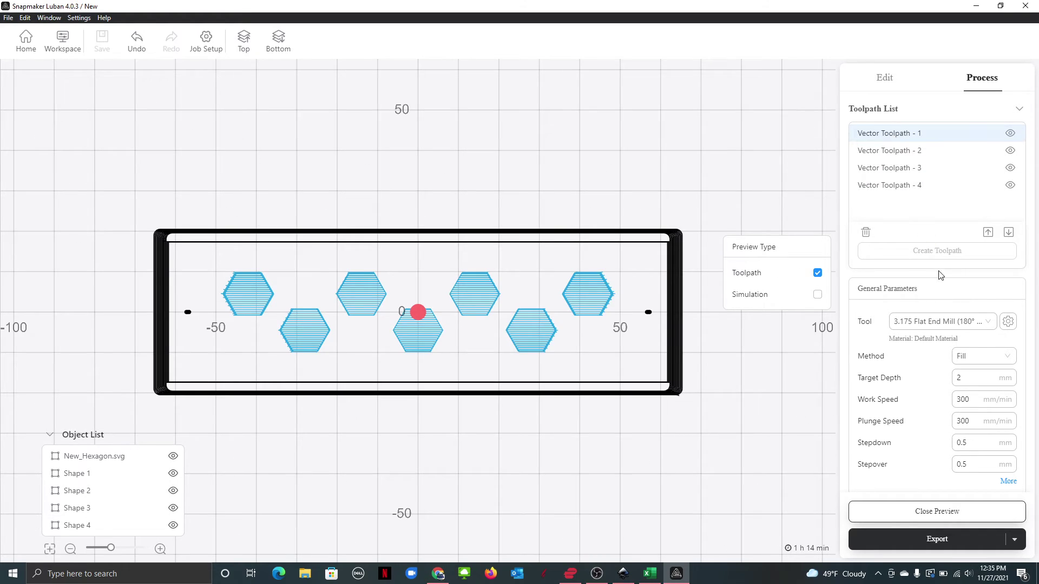
double_click(973, 379)
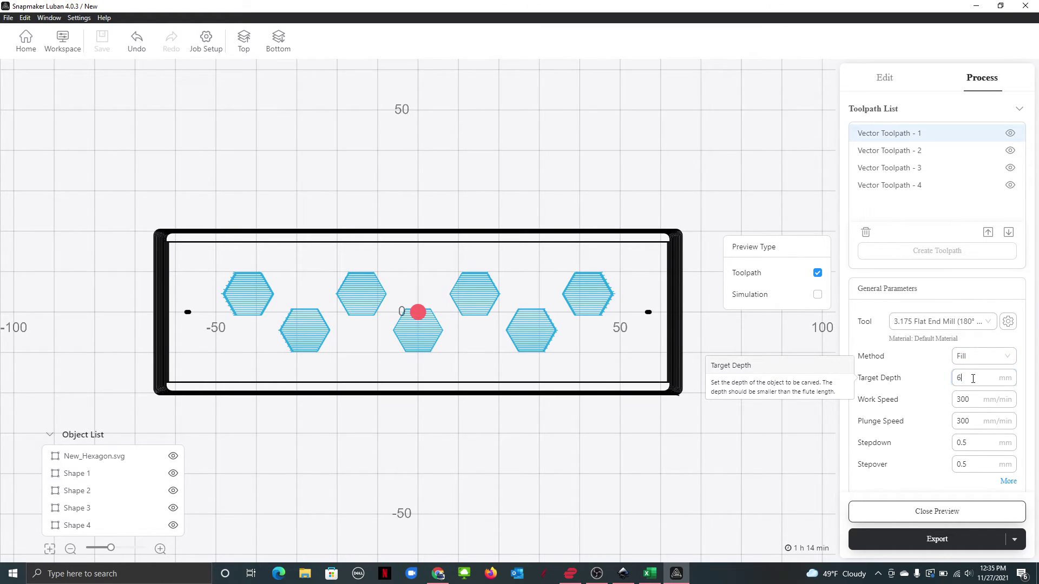
key("Return")
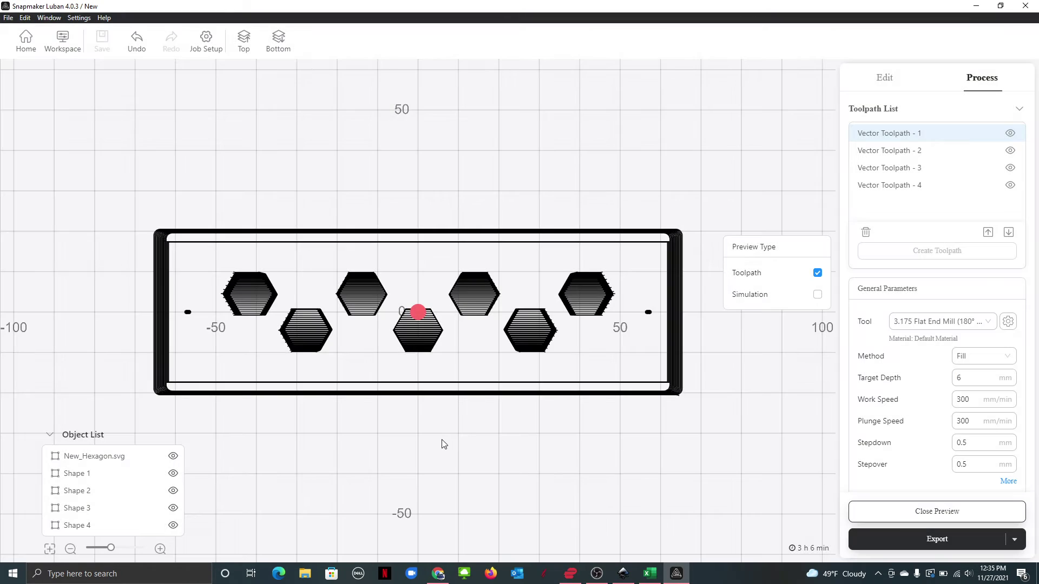
left_click_drag(441, 441, 443, 370)
left_click(898, 186)
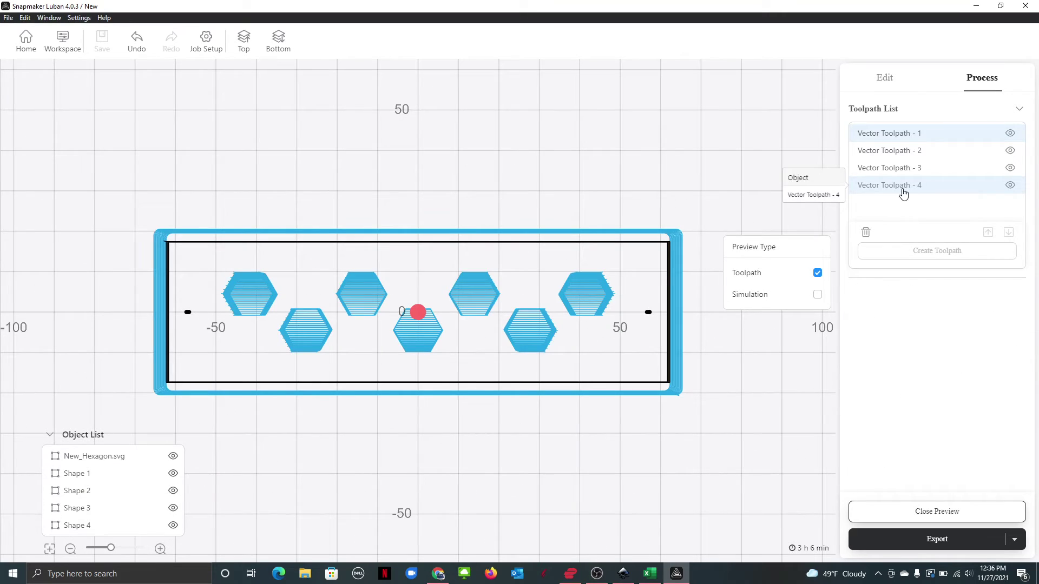
Select all four vector toolpaths and load the generated G-code into the workspace.
left_click(903, 149)
left_click(907, 168)
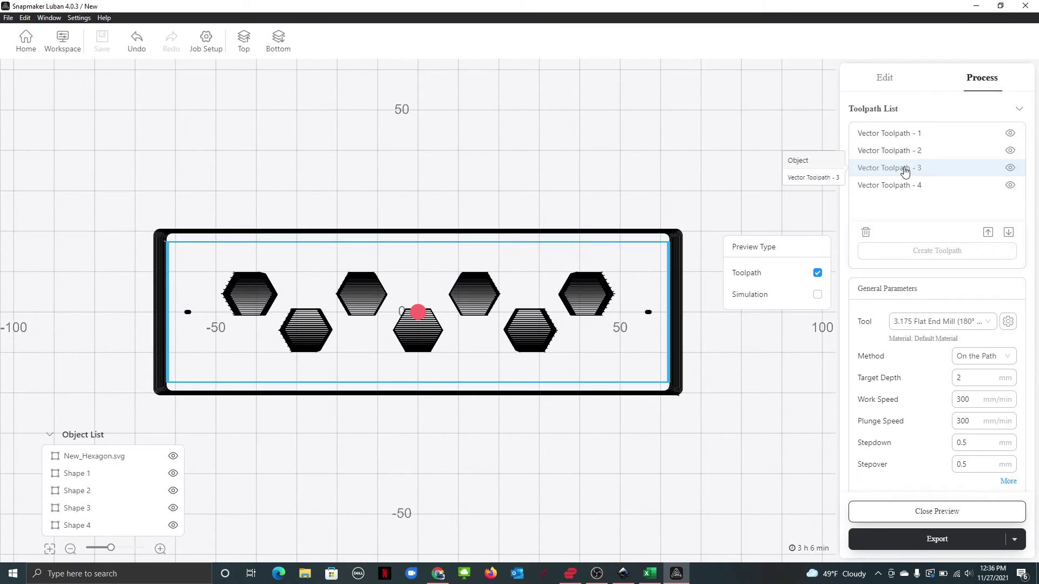
left_click(907, 140)
left_click(904, 186, "ctrl")
left_click(905, 170, "ctrl")
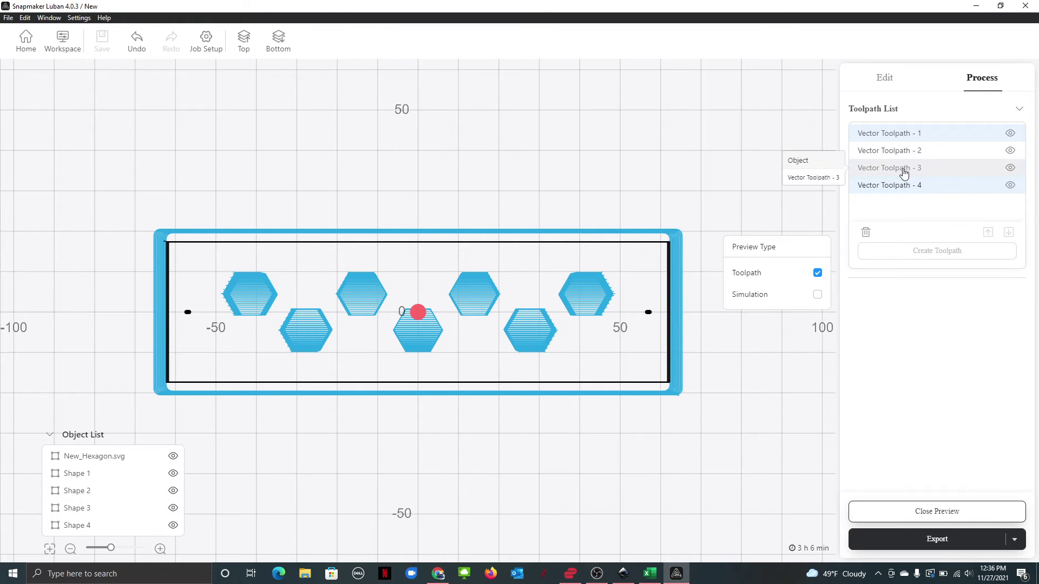
left_click(904, 152, "ctrl")
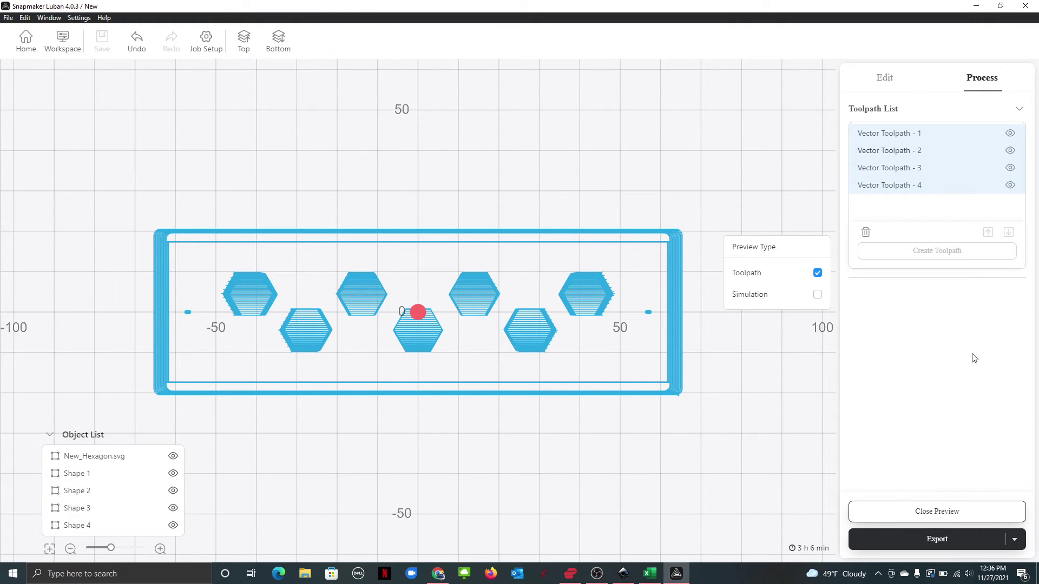
left_click(954, 545)
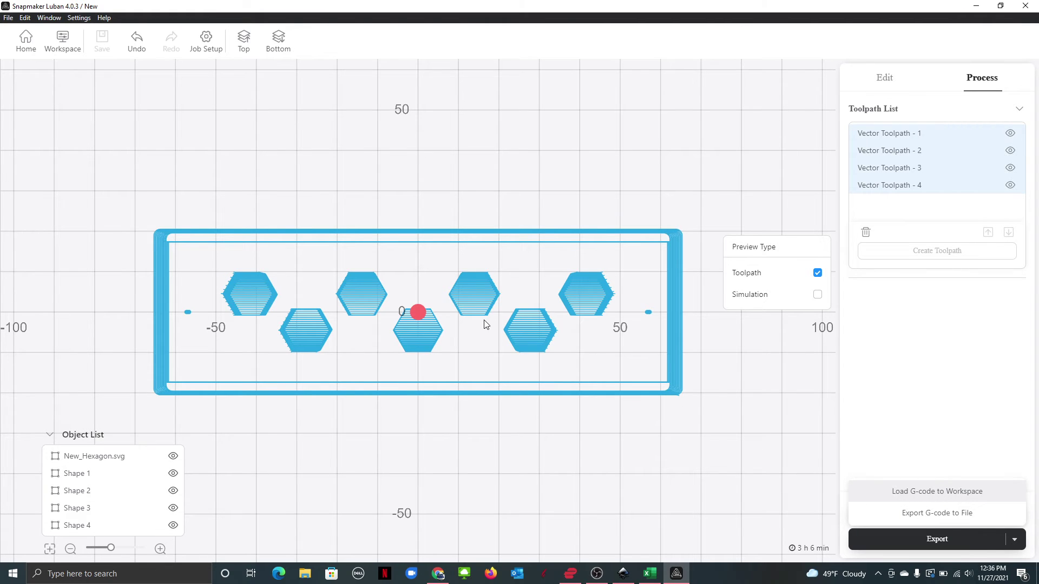
left_click(920, 492)
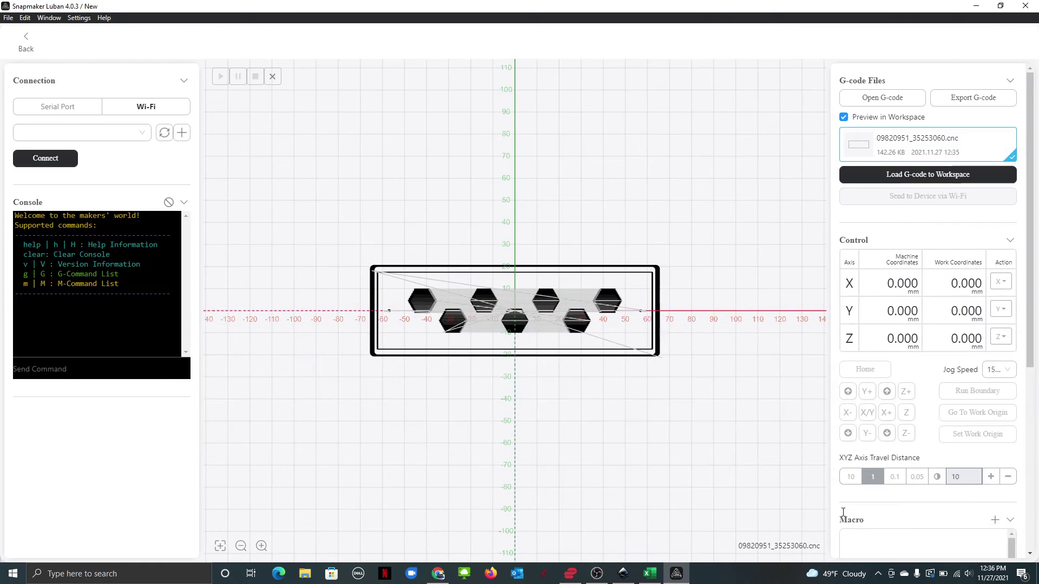
Examine the loaded hexagon, circle and rectangle toolpaths in the workspace from several angles.
left_click_drag(402, 344, 366, 373)
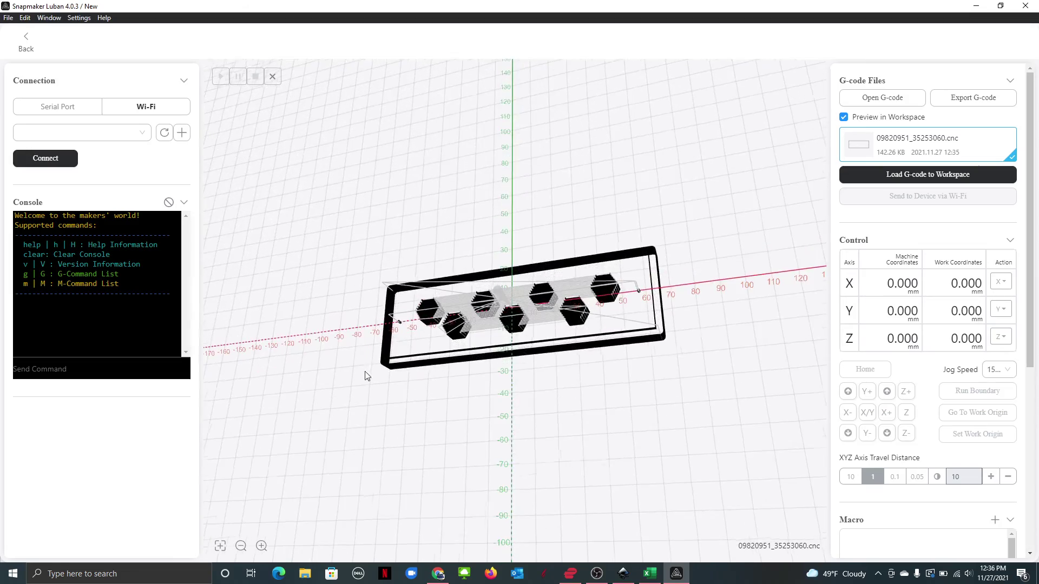
scroll(590, 315, "up", 4)
scroll(590, 316, "up", 3)
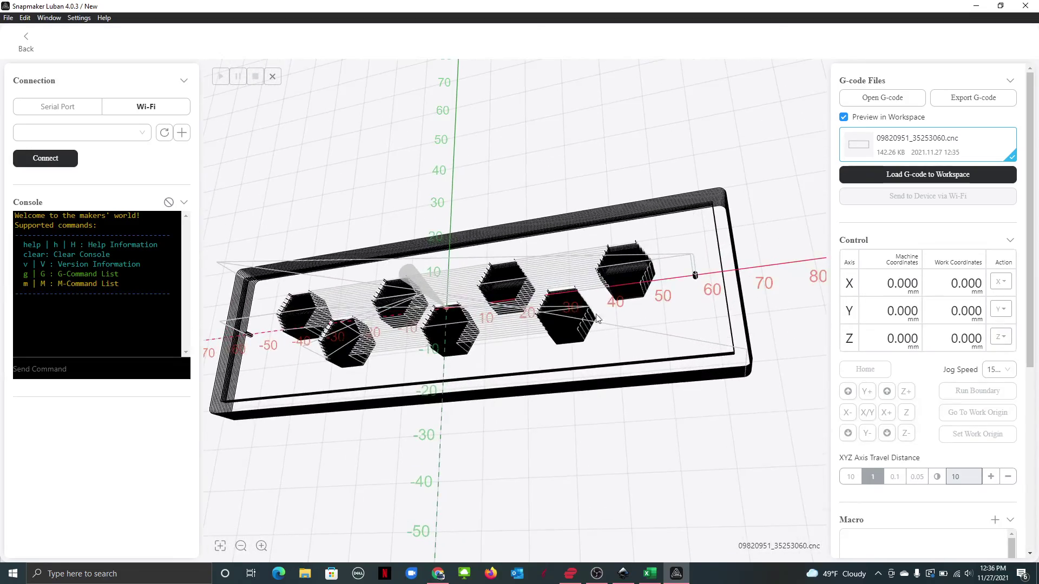
left_click_drag(590, 315, 443, 287)
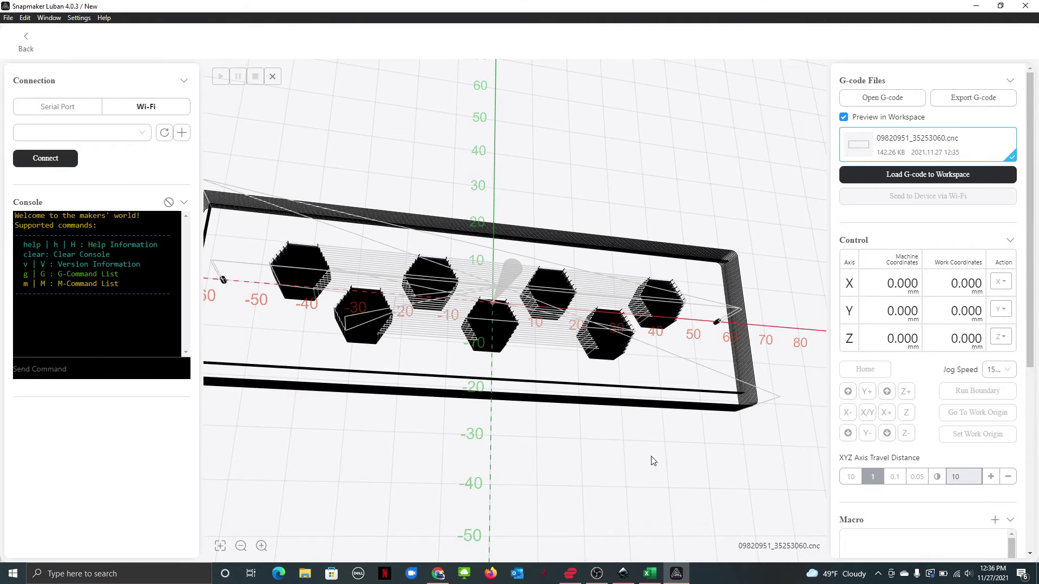
left_click_drag(654, 460, 632, 462)
left_click_drag(717, 435, 716, 342)
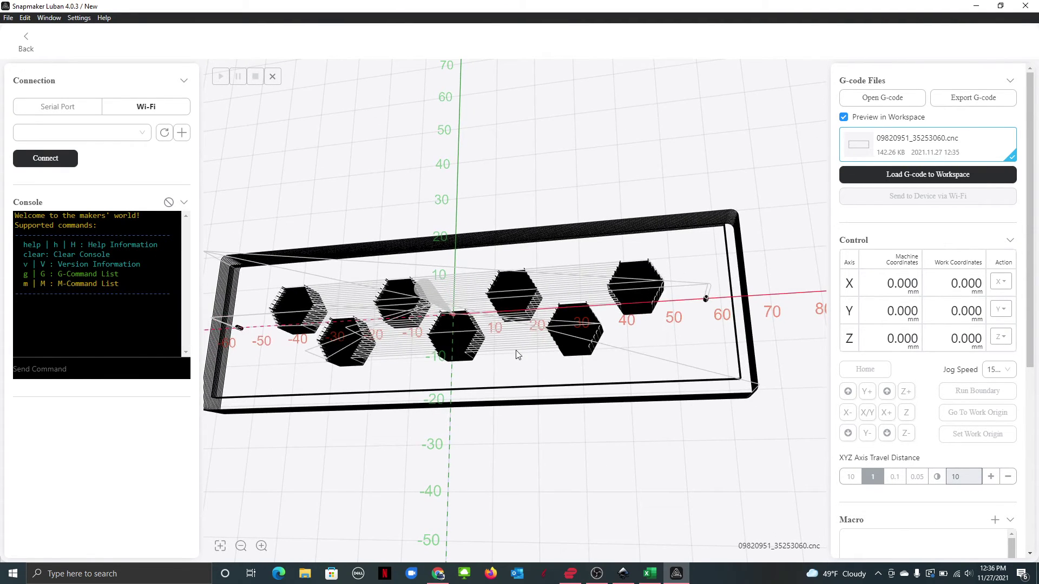
left_click_drag(562, 475, 687, 427)
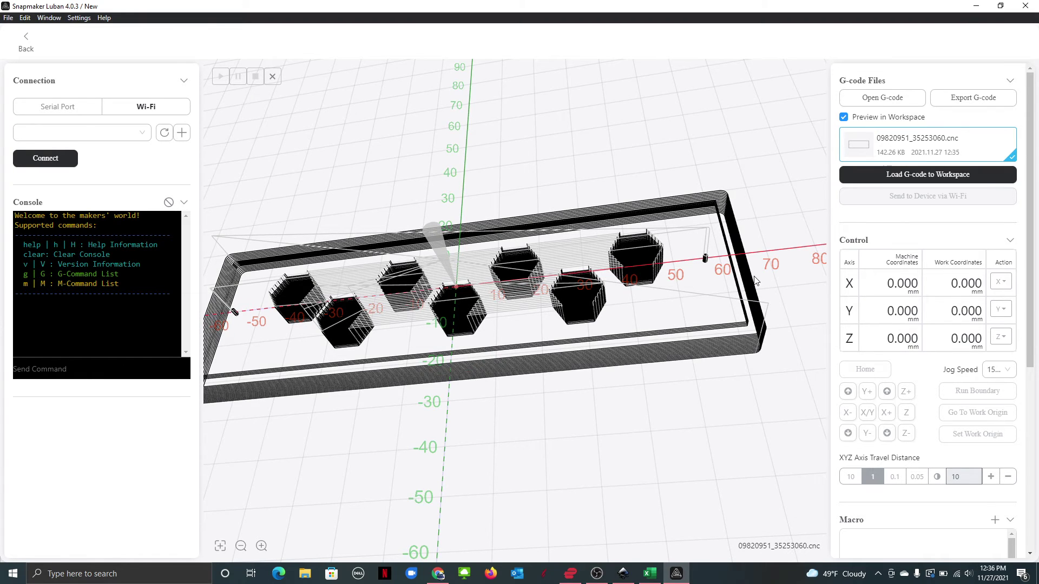
left_click_drag(327, 446, 367, 464)
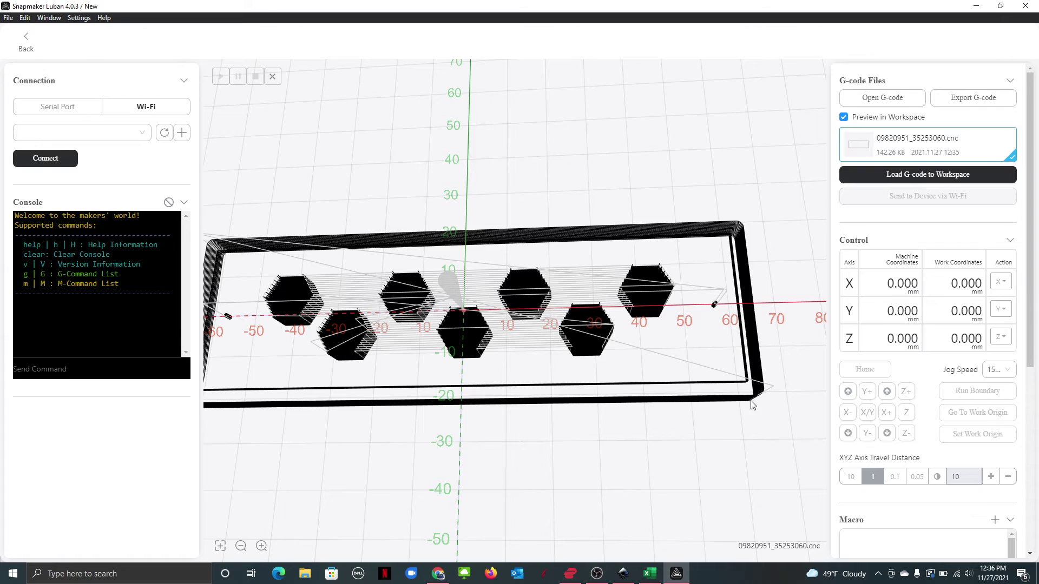
Remove the G-code file from the workspace's file list and return to the toolpath editor.
left_click(1012, 135)
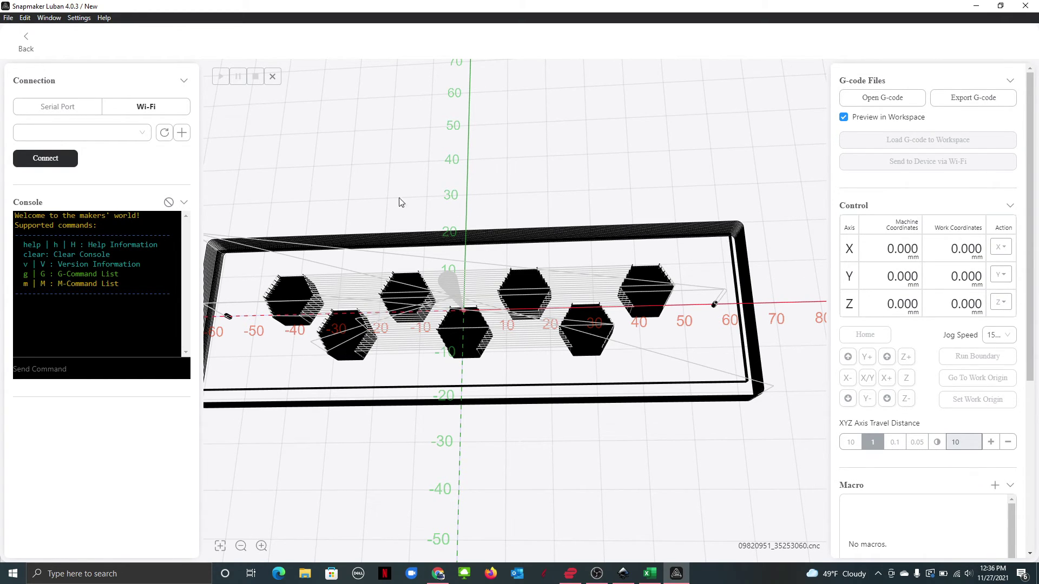
left_click(26, 40)
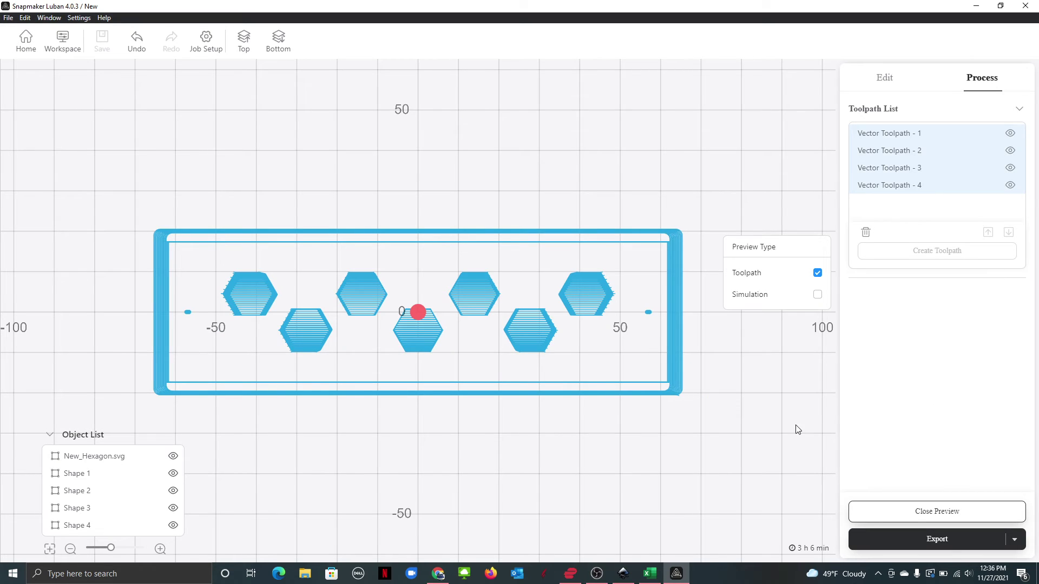
Enable tabs on the outer rectangle's toolpath, save the settings and examine the updated preview from several angles.
left_click(912, 187)
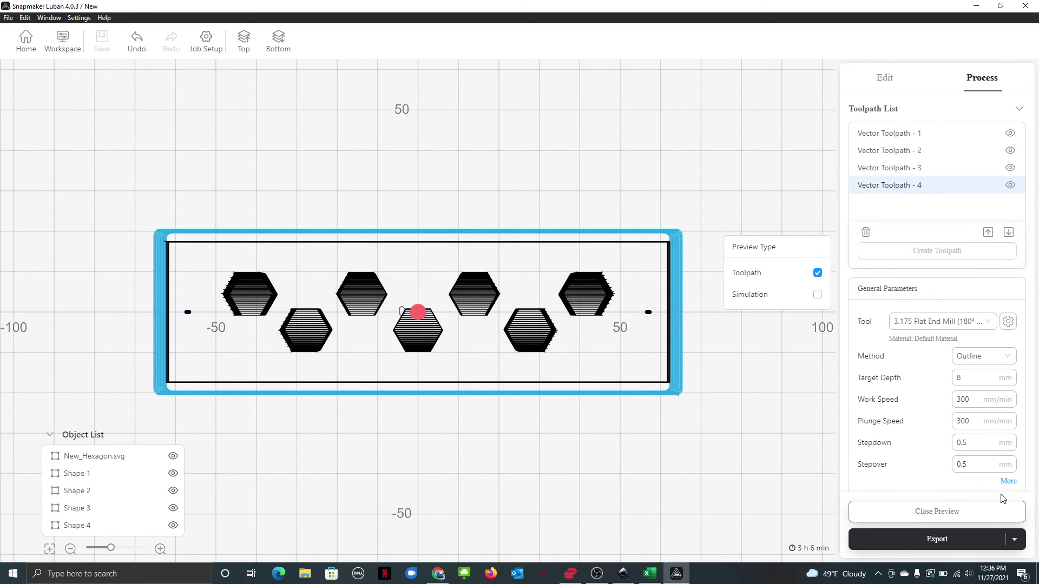
left_click(1009, 481)
scroll(503, 414, "down", 3)
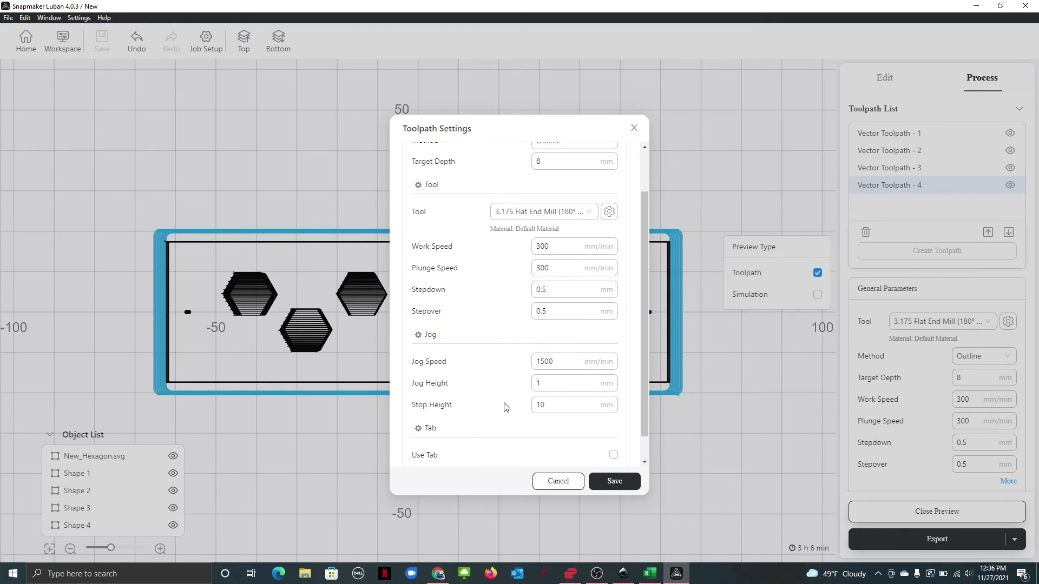
left_click(613, 427)
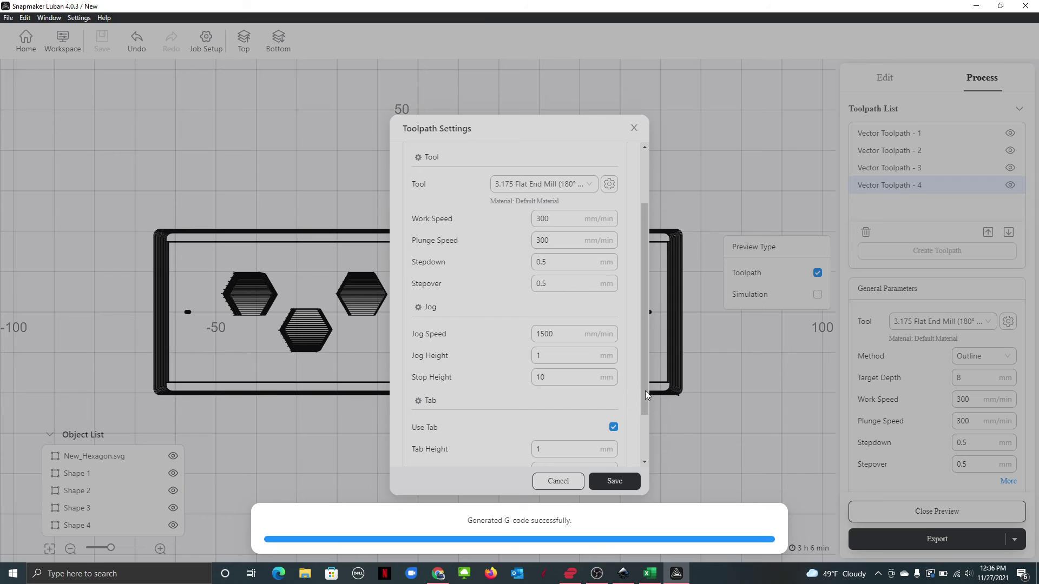
scroll(644, 437, "down", 2)
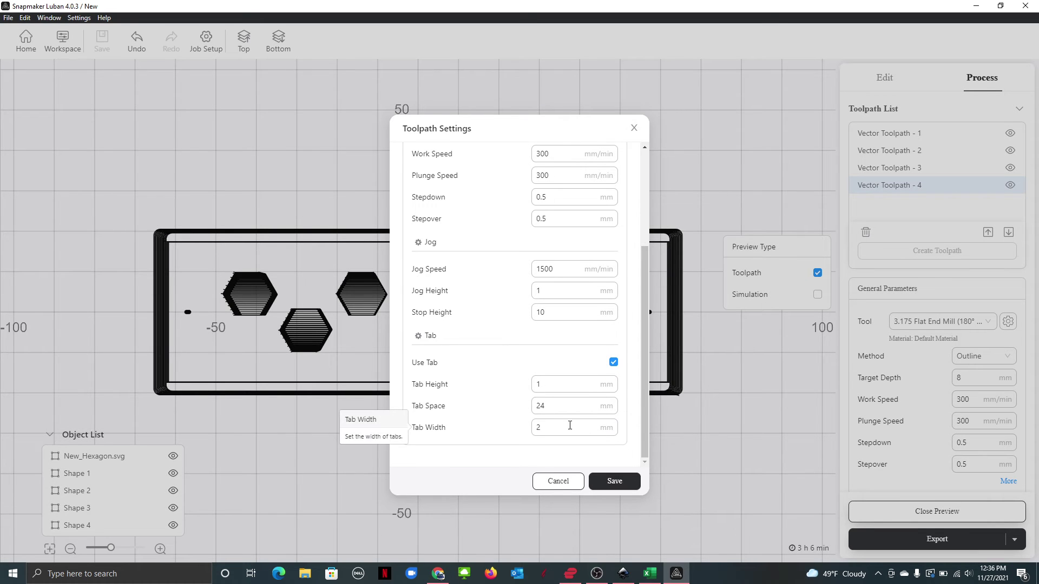
left_click(613, 482)
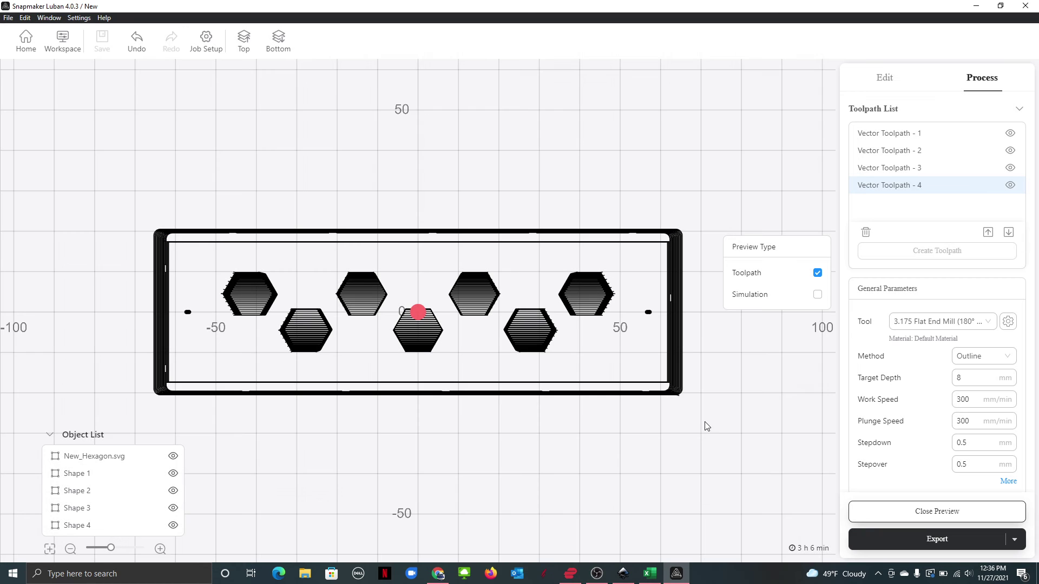
left_click_drag(706, 424, 710, 345)
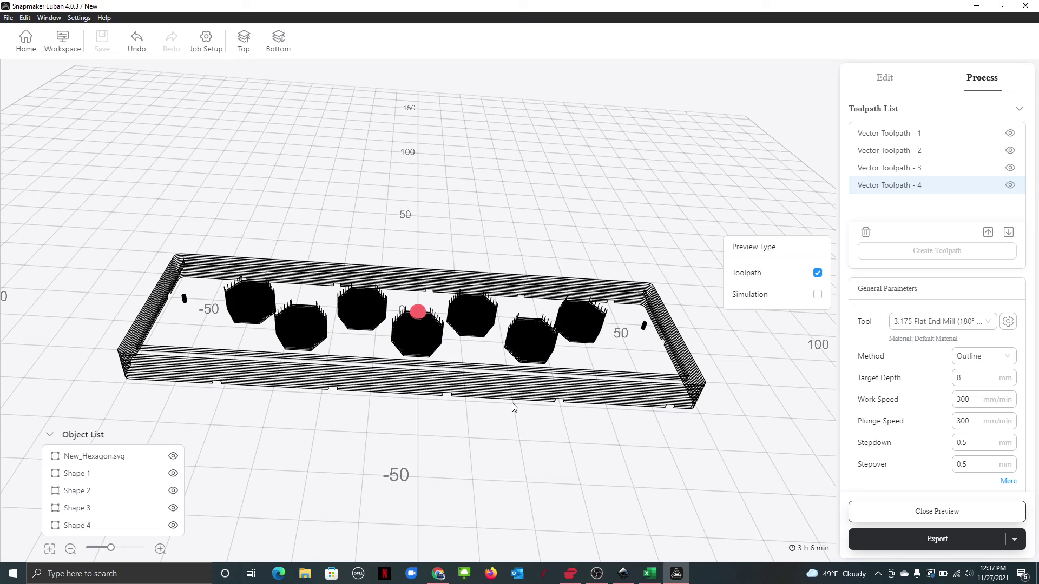
left_click_drag(147, 331, 215, 468)
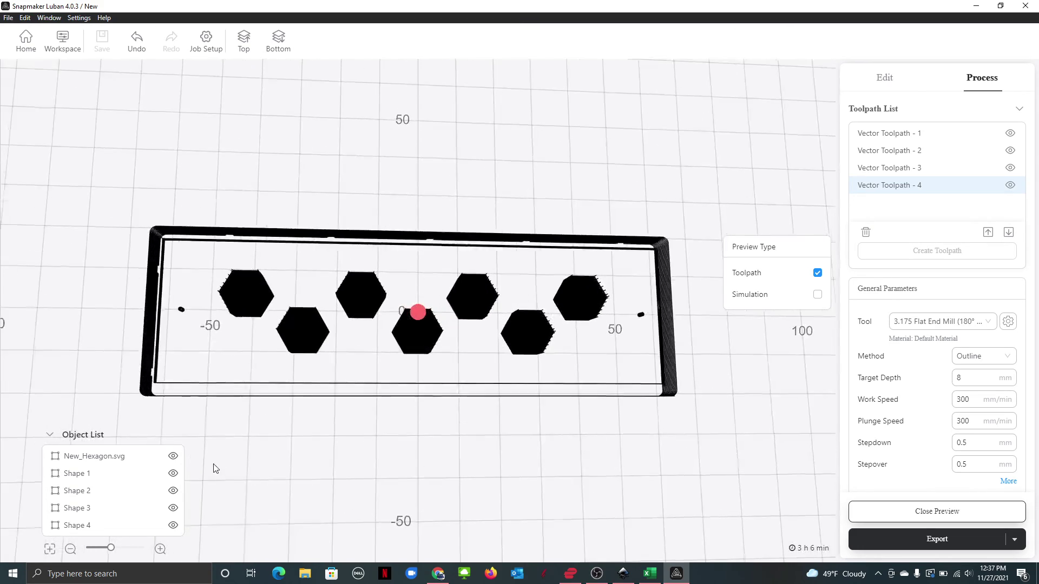
Load the updated G-code for all four toolpaths into the workspace and examine the outer rectangle's tabs.
left_click(1015, 540)
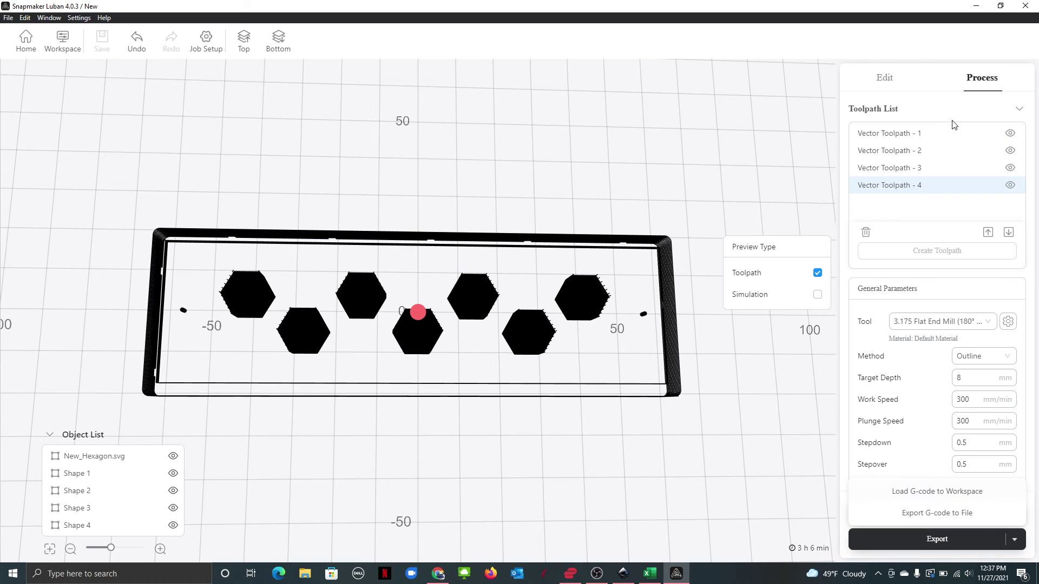
left_click(909, 136)
left_click(899, 184)
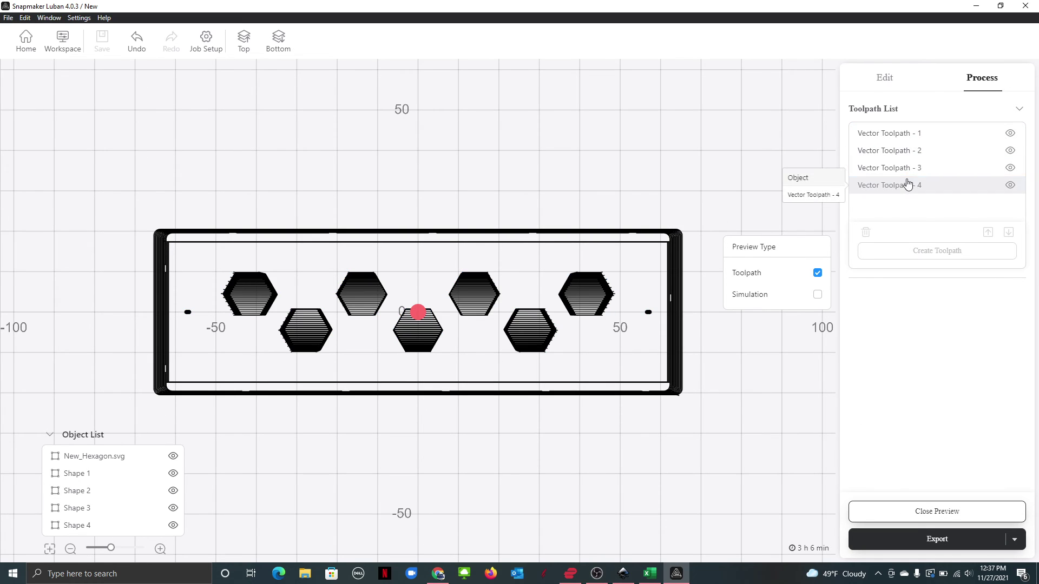
left_click(914, 153)
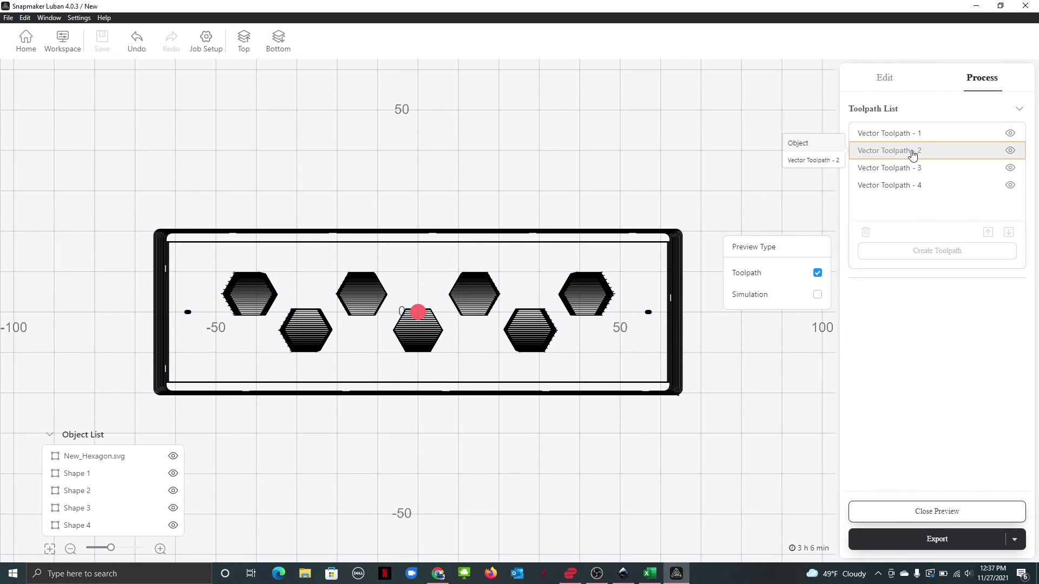
left_click(895, 135)
left_click(900, 149, "shift")
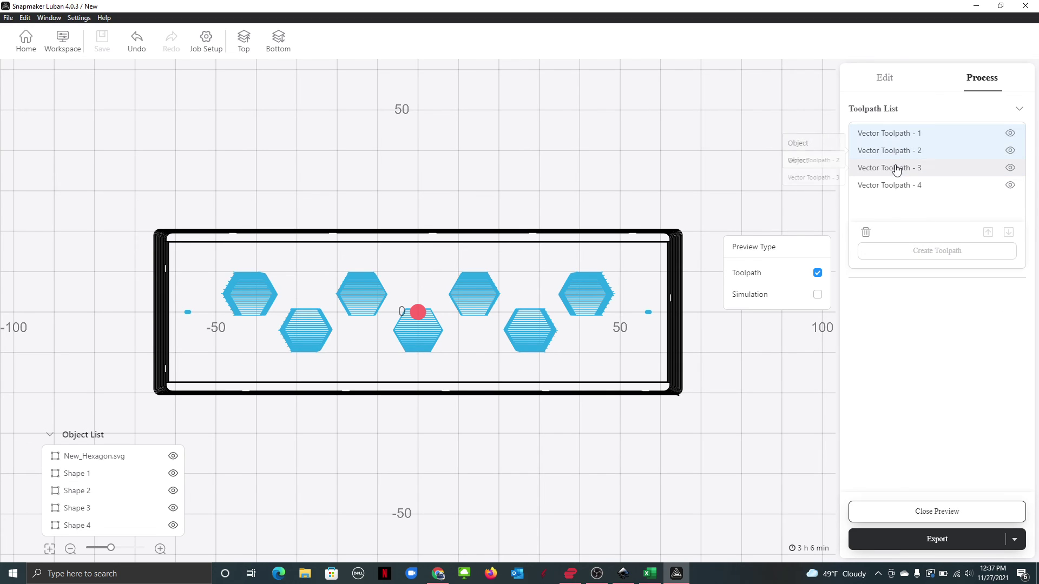
left_click(896, 169, "shift")
left_click(893, 185, "shift")
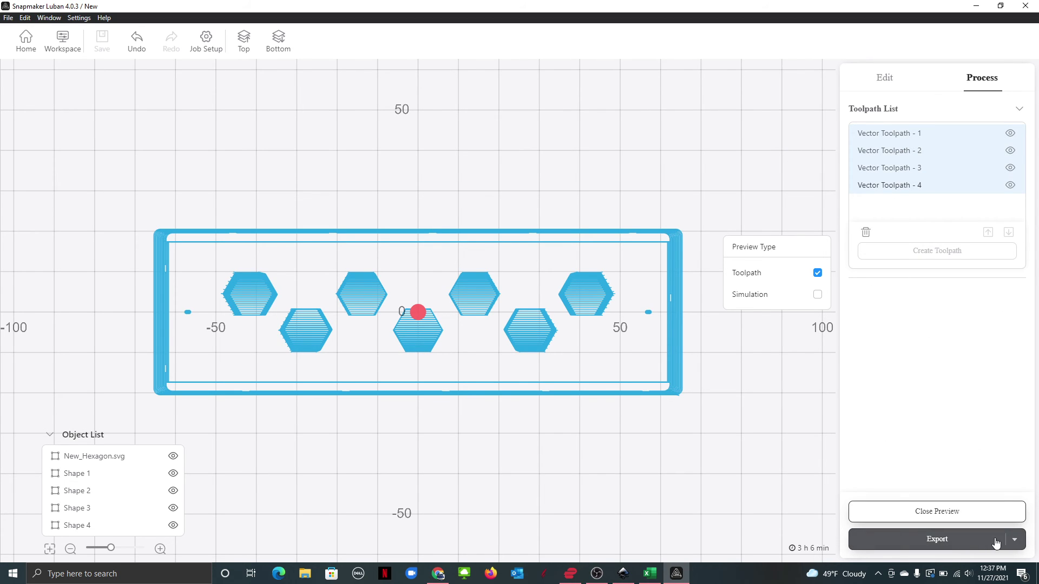
left_click(1014, 540)
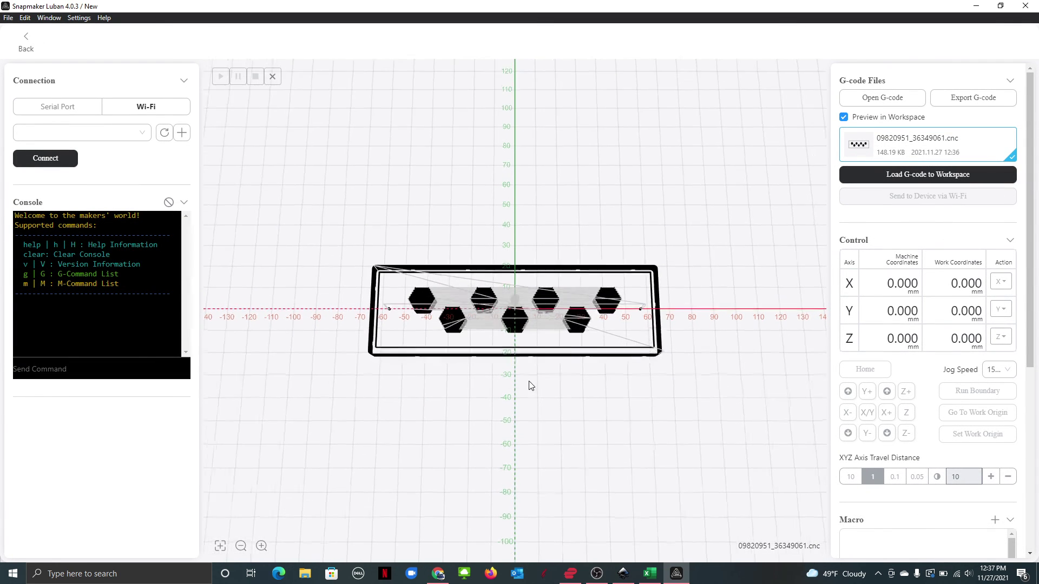
left_click_drag(530, 386, 563, 281)
scroll(562, 280, "up", 3)
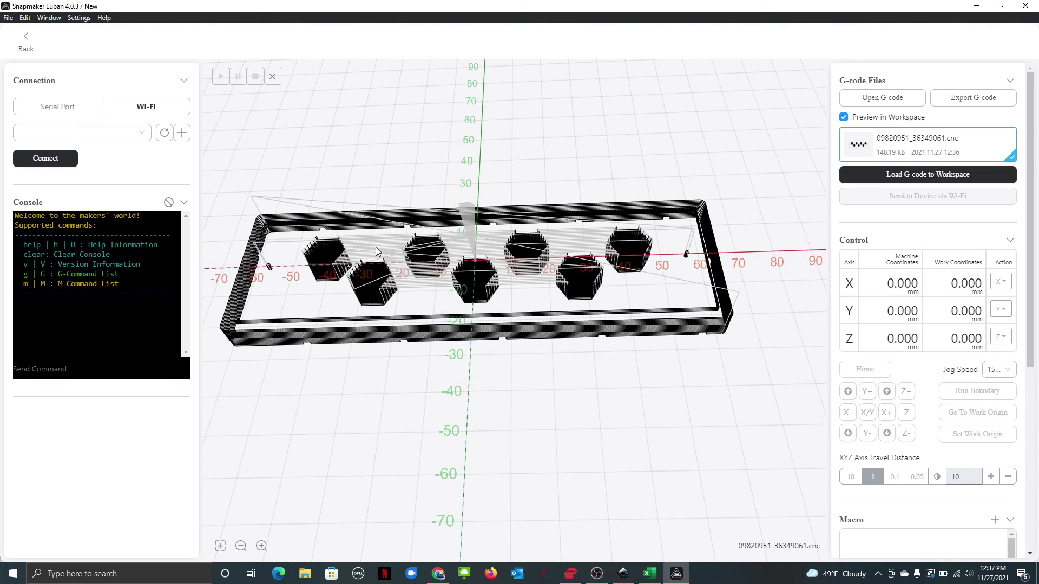